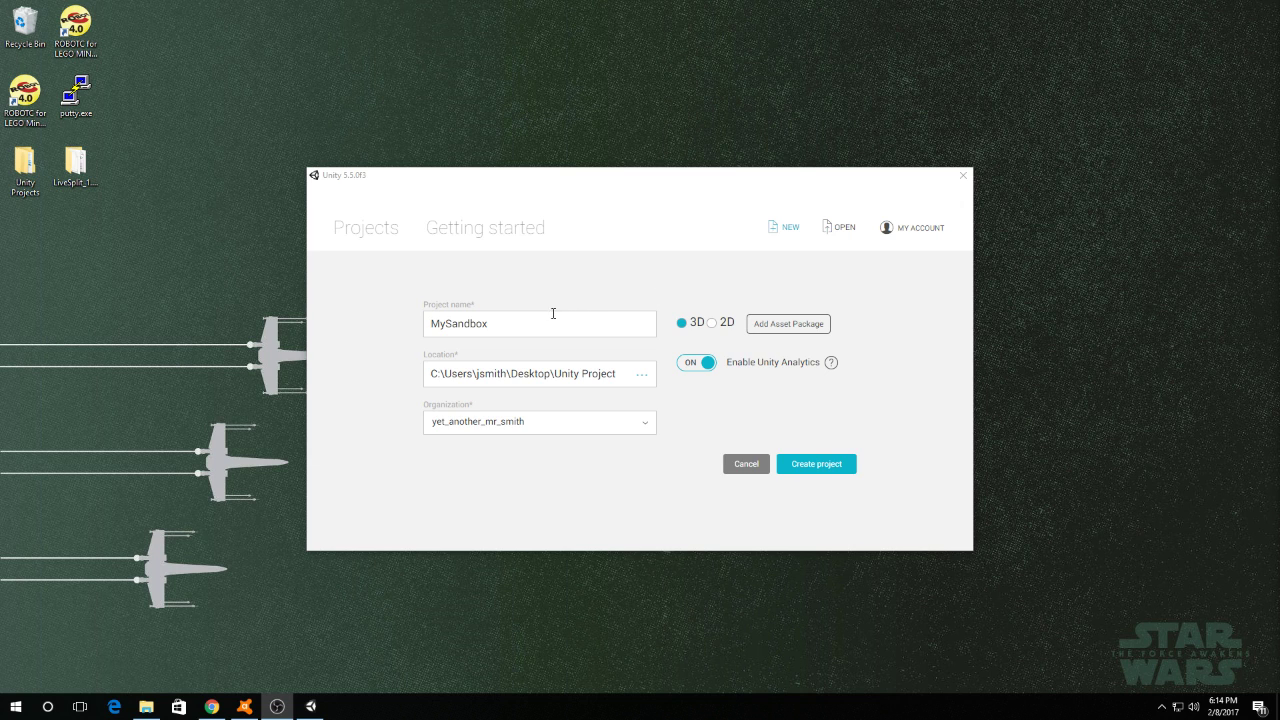
# Create the 3D project MySandbox in the preset desktop location and dismiss the firewall's new-network dialog.
pyautogui.click(608, 200)
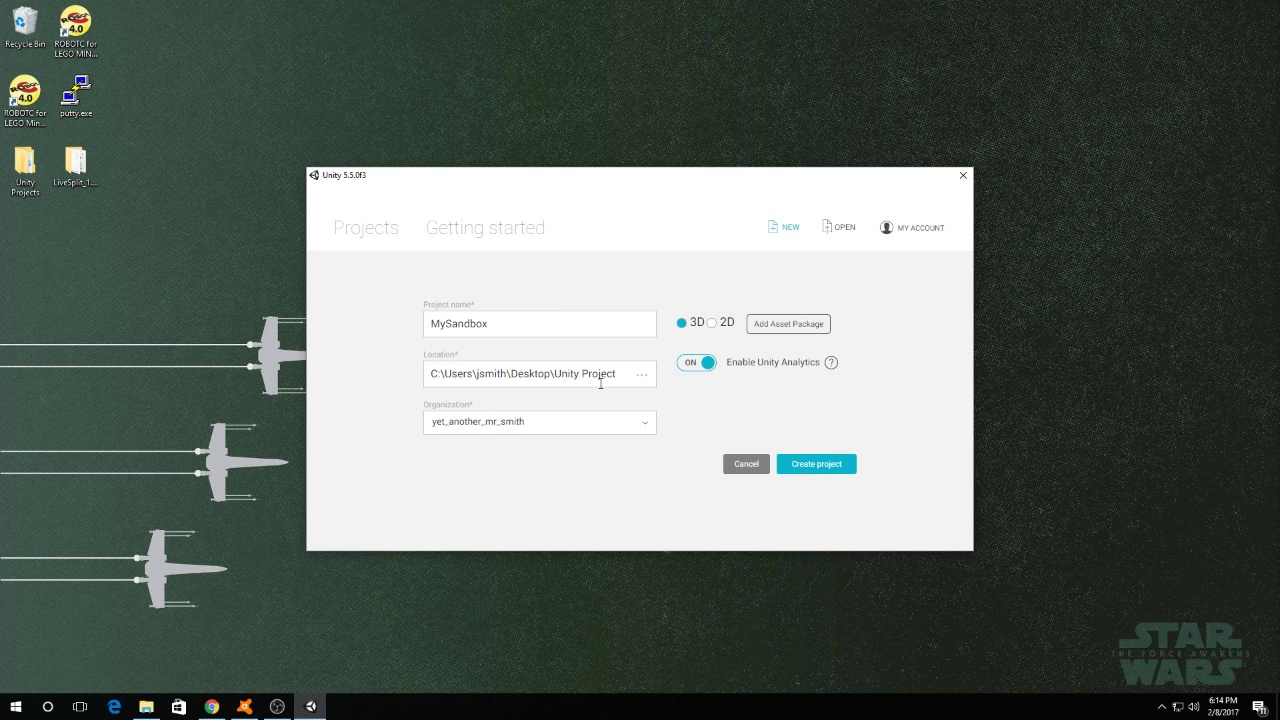
pyautogui.moveTo(426, 372)
pyautogui.mouseDown()
pyautogui.moveTo(622, 375)
pyautogui.moveTo(417, 371)
pyautogui.mouseUp()
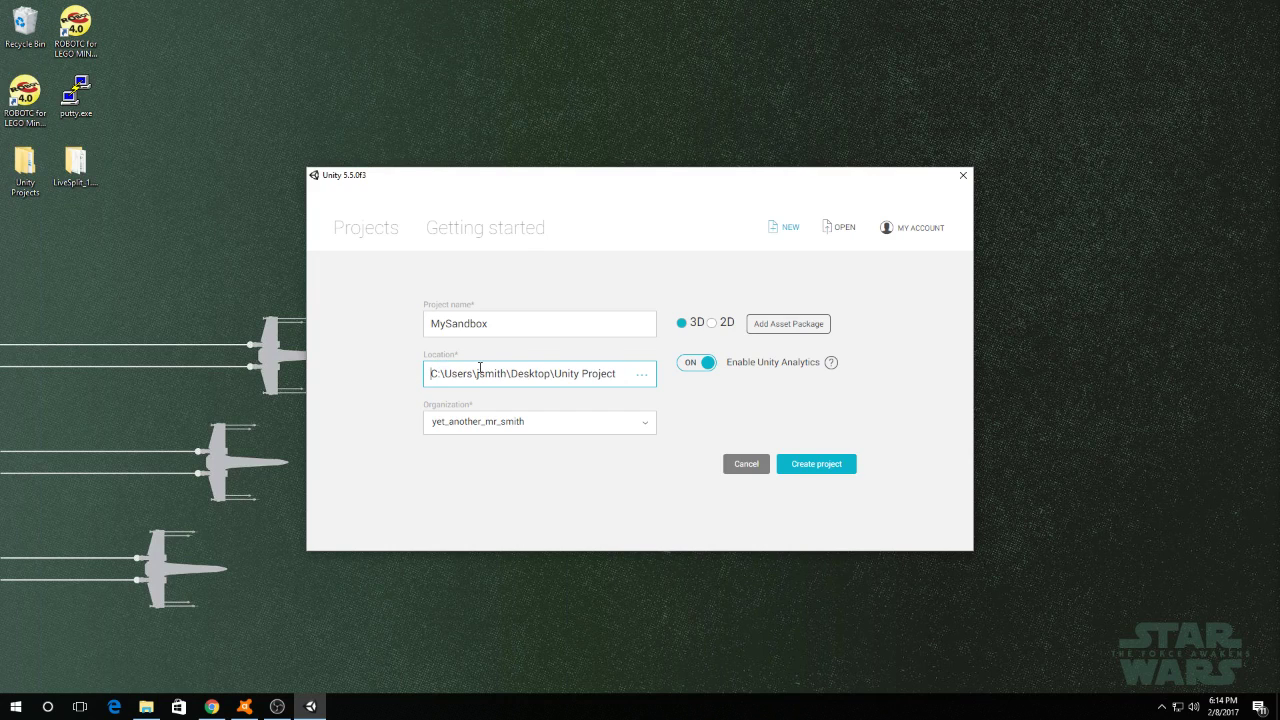
pyautogui.doubleClick(530, 374)
pyautogui.click(791, 465)
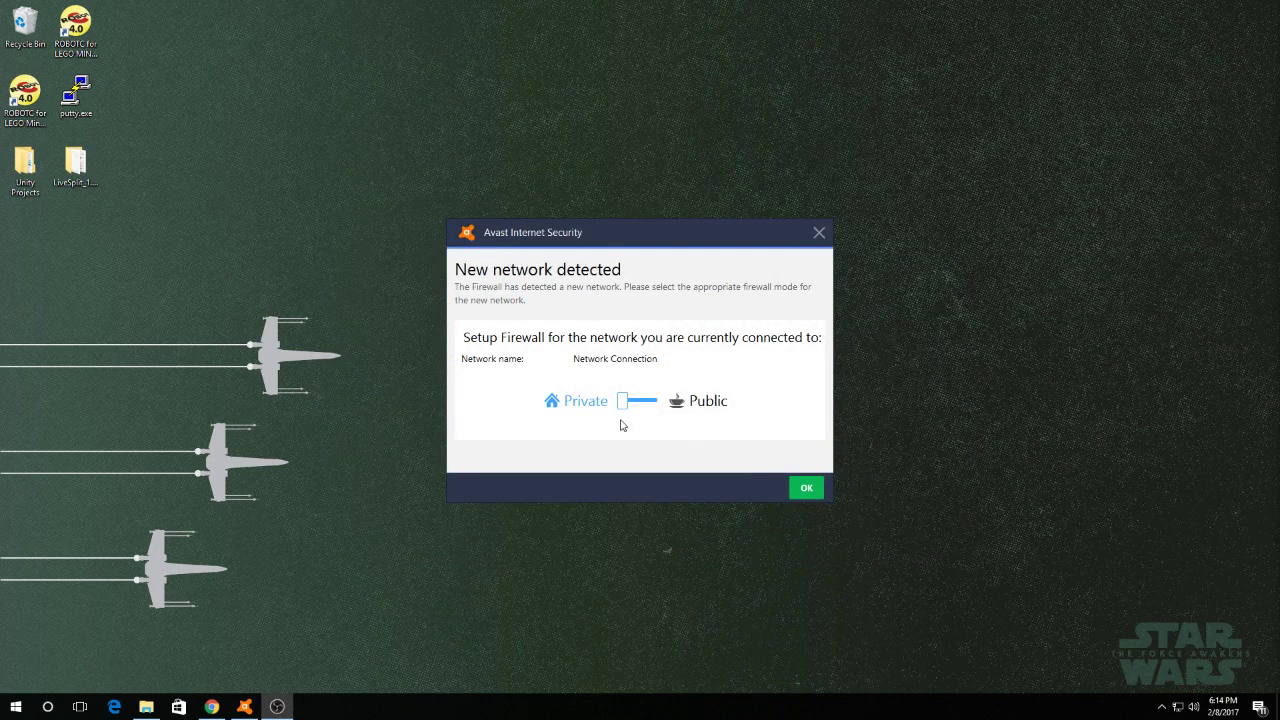
pyautogui.click(819, 232)
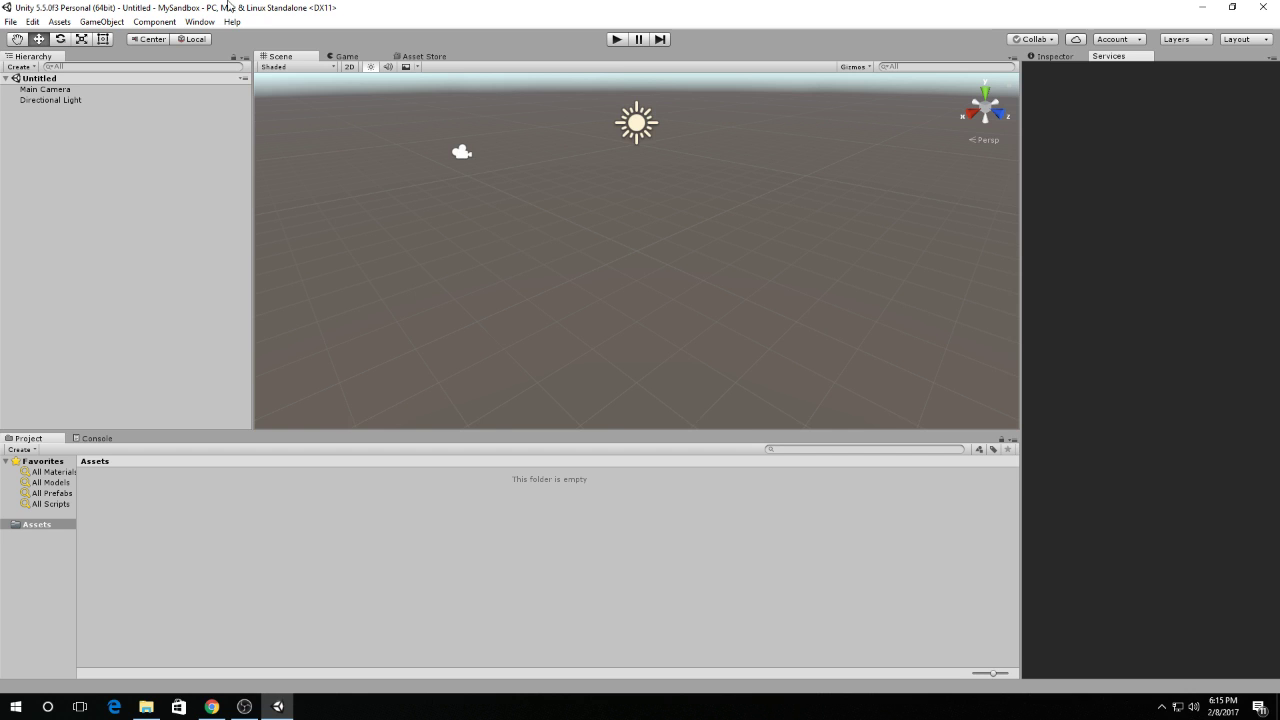
# Add a 3D Terrain object to the empty scene.
pyautogui.click(103, 21)
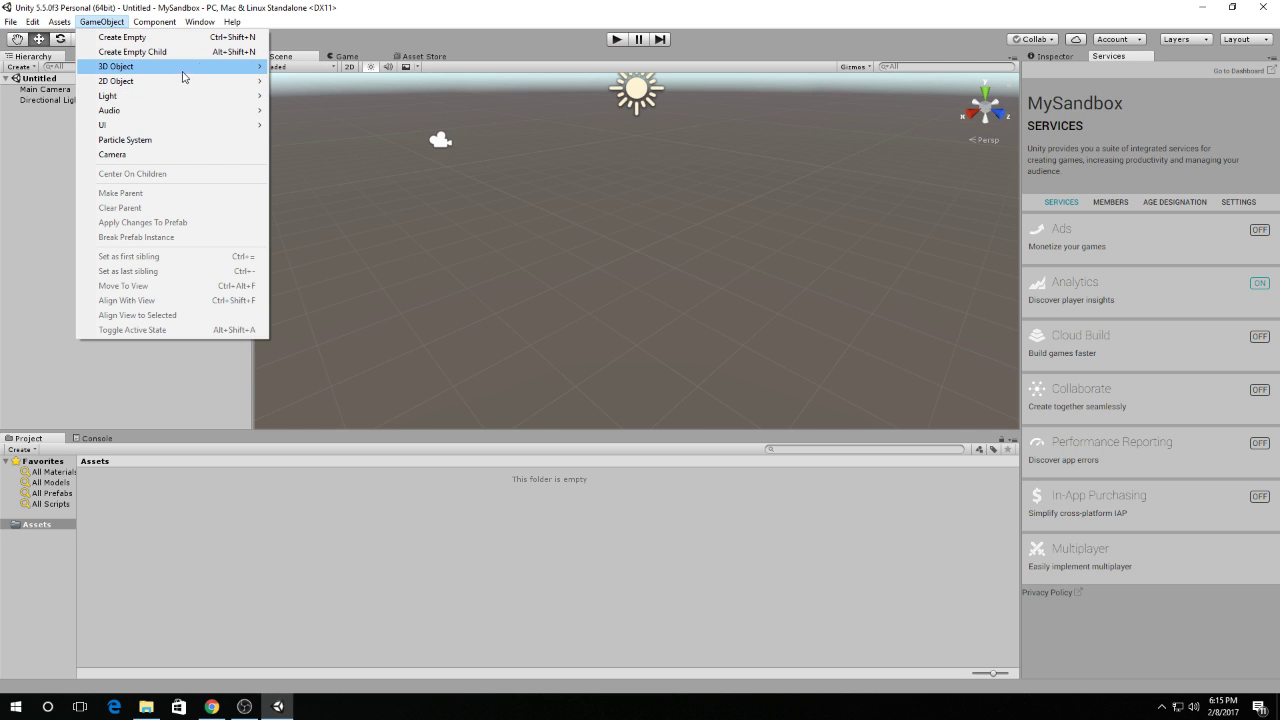
pyautogui.moveTo(232, 66)
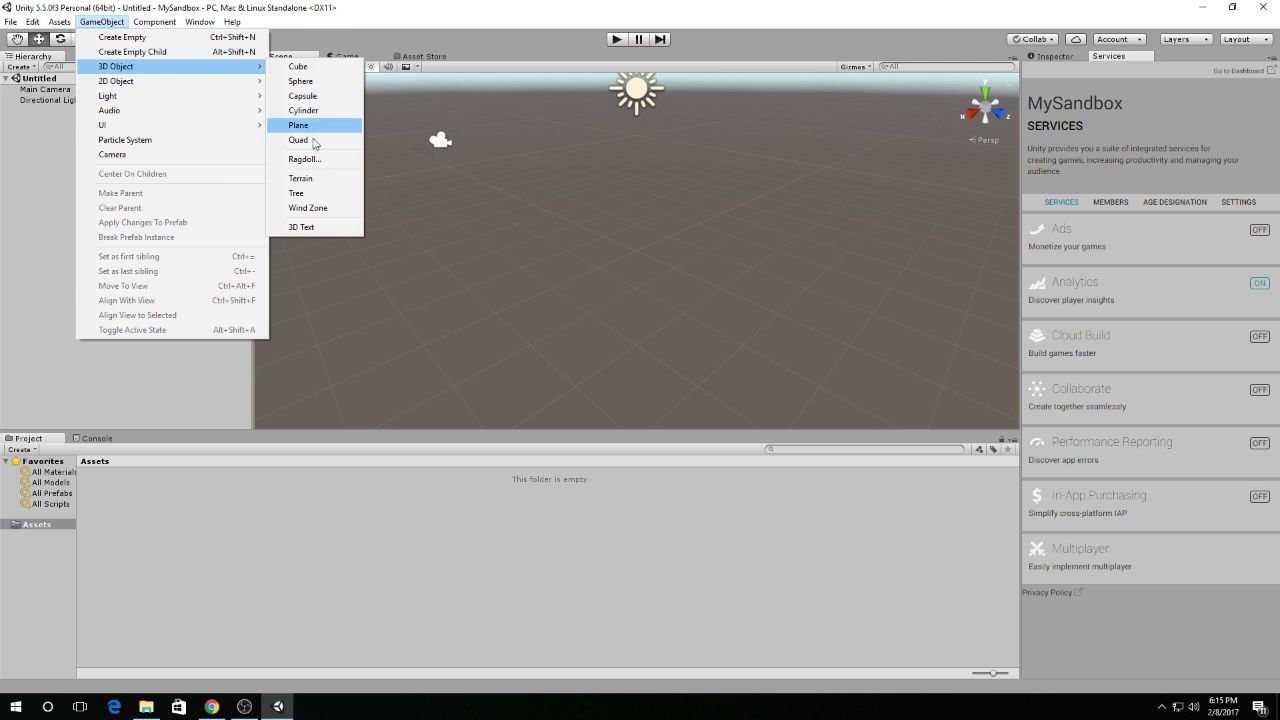
pyautogui.click(311, 178)
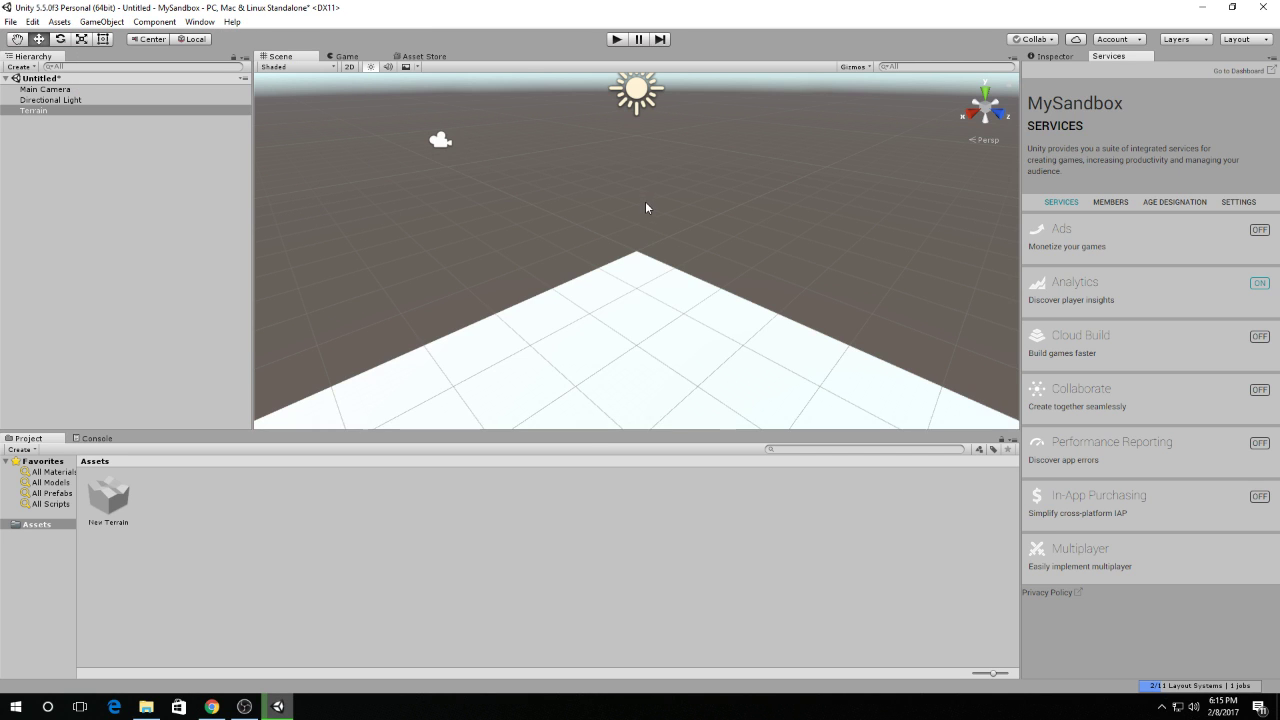
pyautogui.scroll(-4, 669, 346)
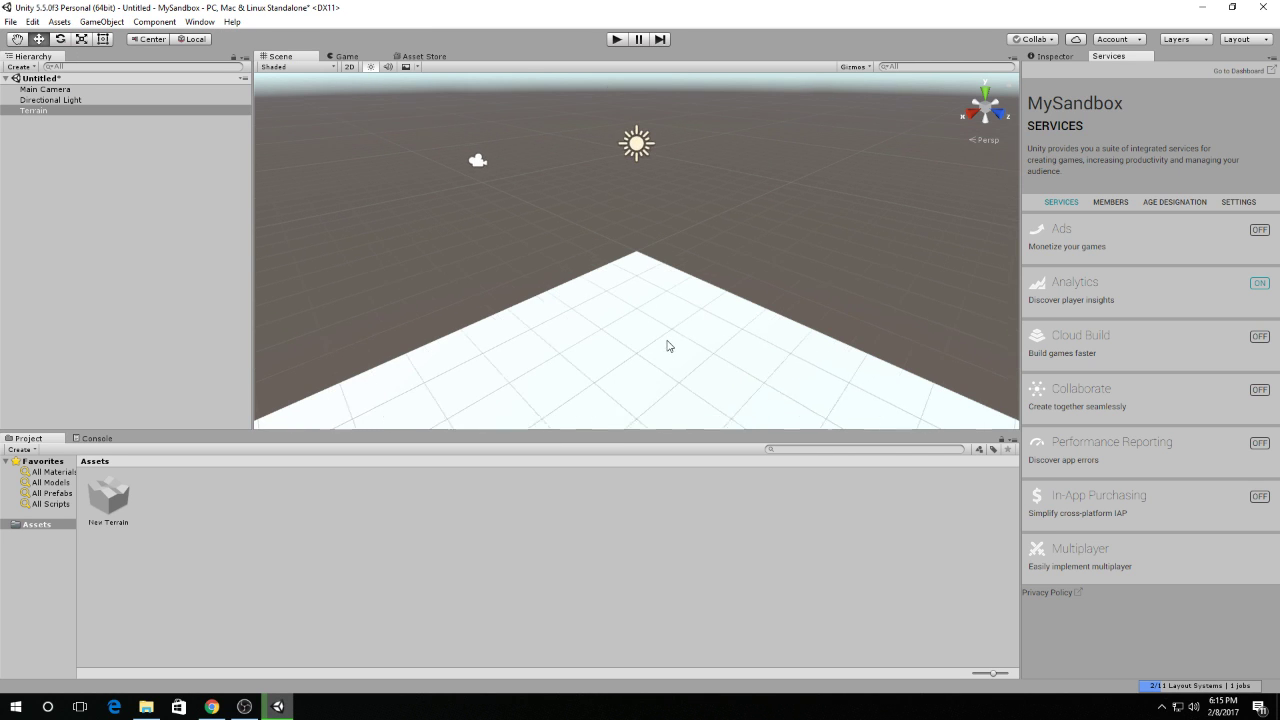
# Set the terrain's width to 20 in its resolution settings.
pyautogui.click(1038, 60)
pyautogui.click(1211, 164)
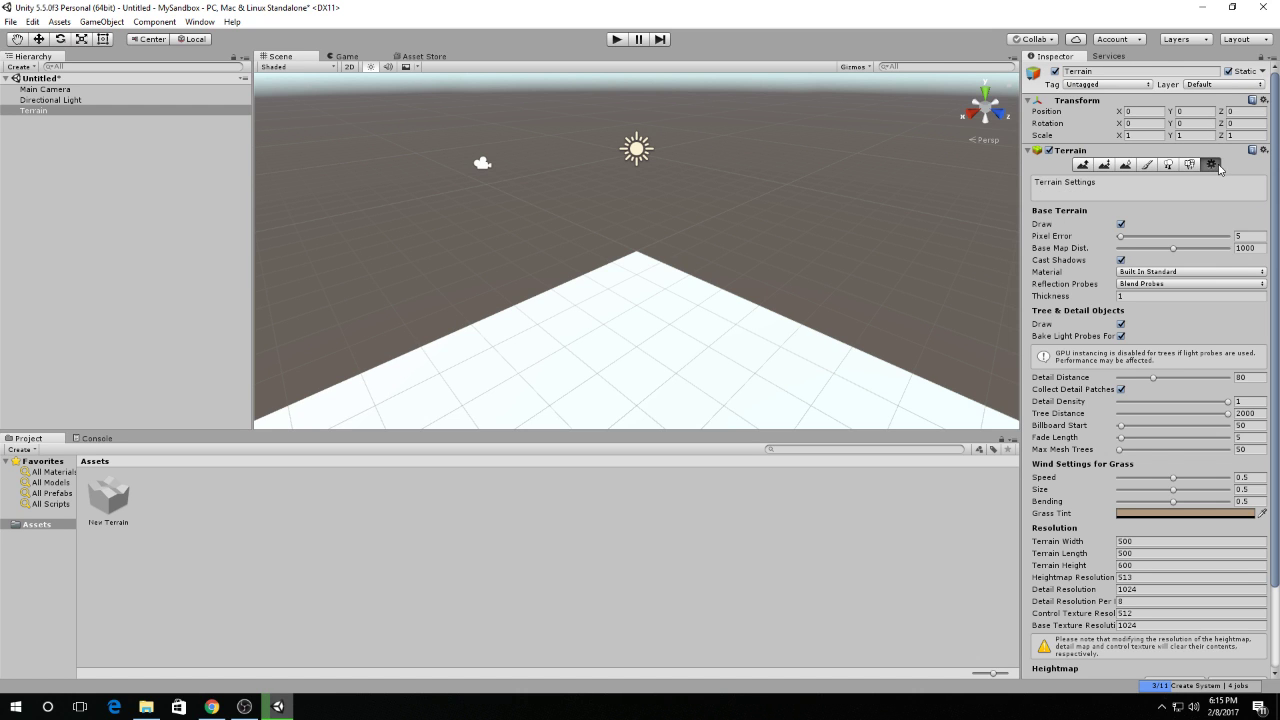
pyautogui.scroll(-2, 1160, 400)
pyautogui.click(1158, 462)
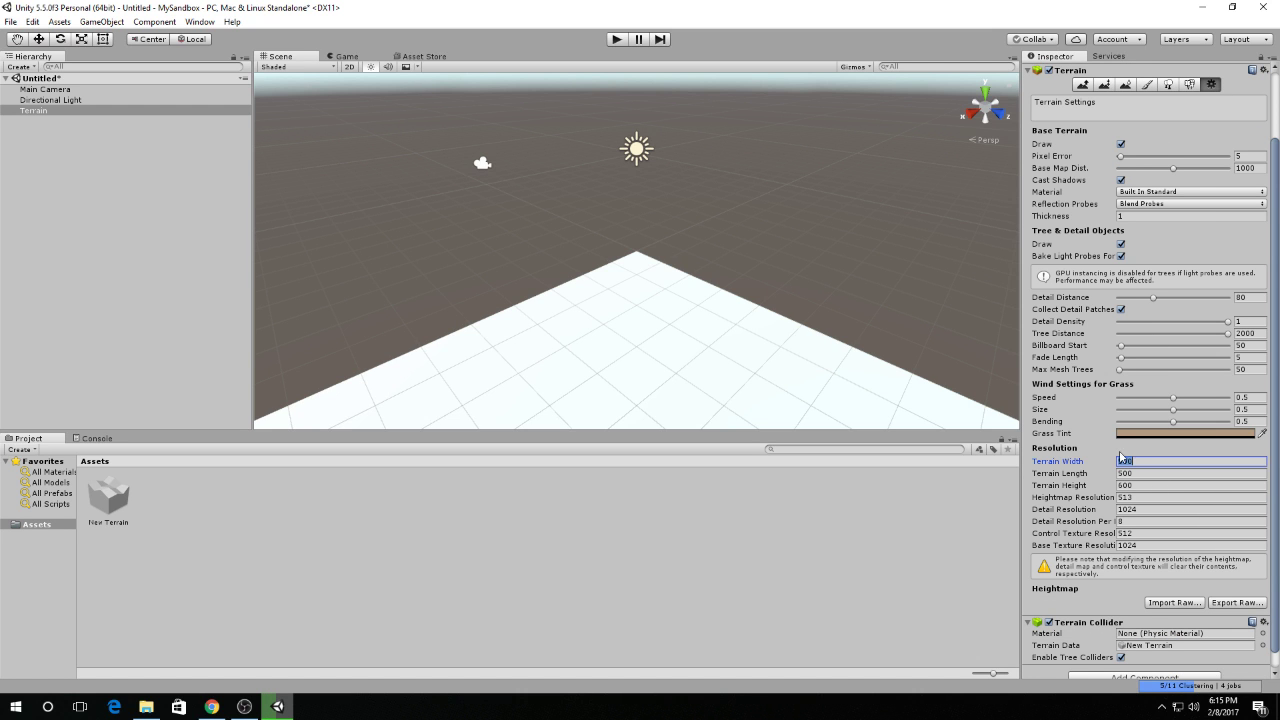
pyautogui.write('20')
pyautogui.press('Return')
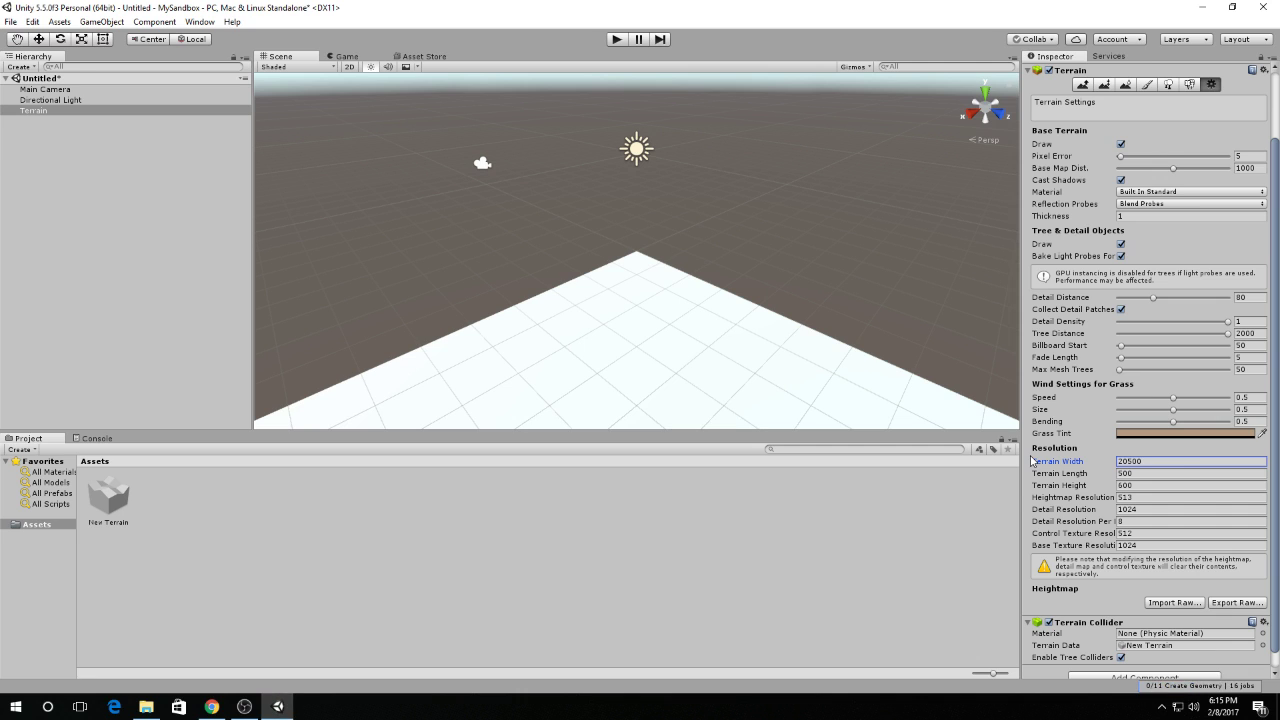
pyautogui.moveTo(1196, 459); pyautogui.dragTo(1068, 456)
pyautogui.write('20')
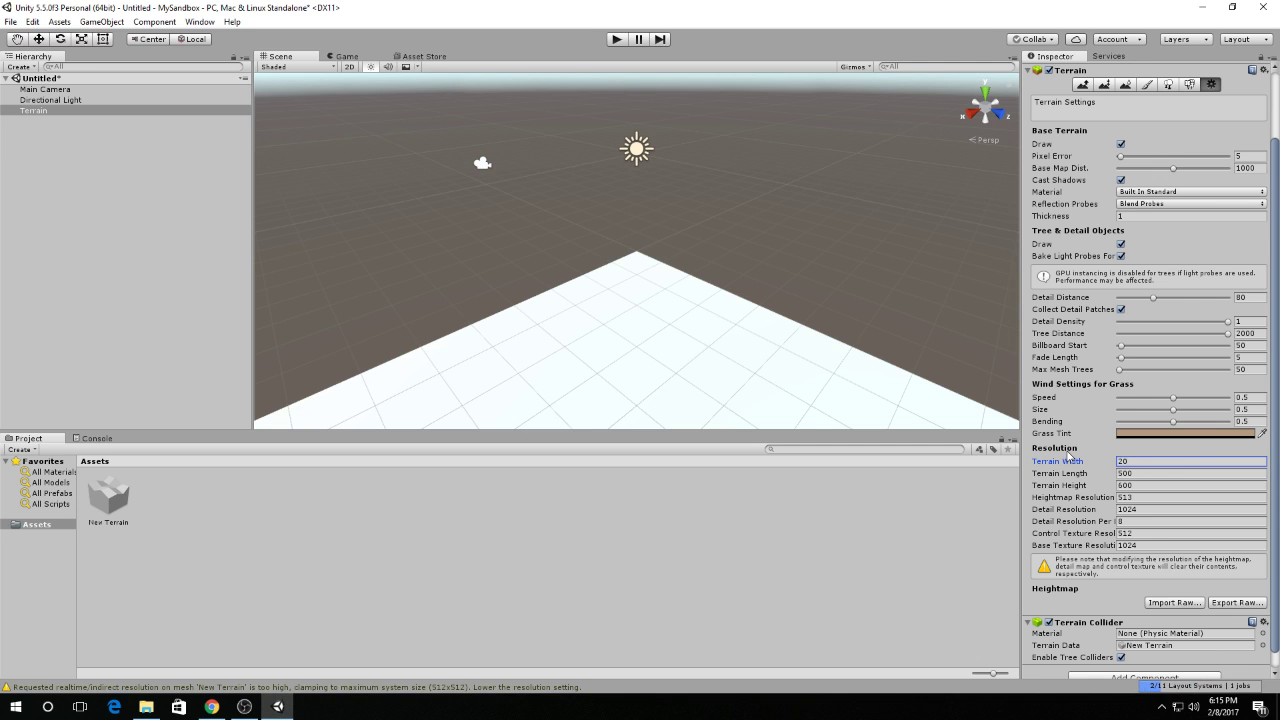
# Set the terrain's length and height to 20 each.
pyautogui.click(1090, 475)
pyautogui.write('20')
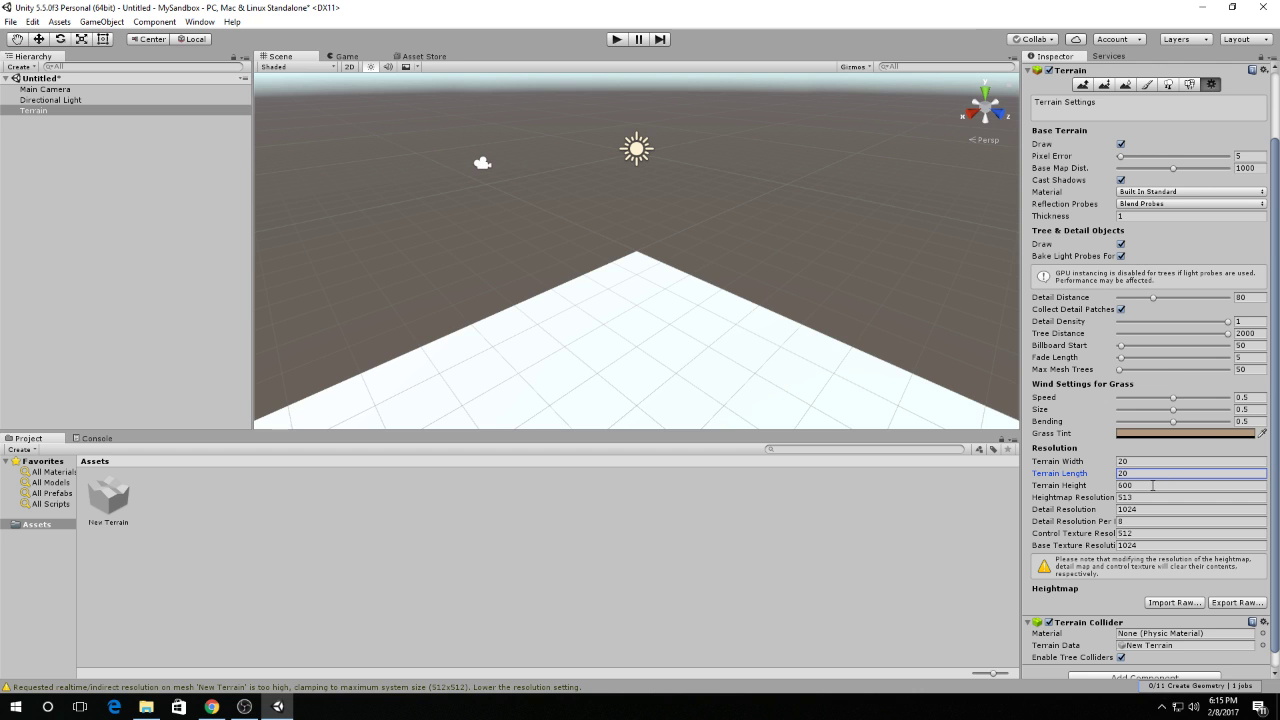
pyautogui.click(1097, 485)
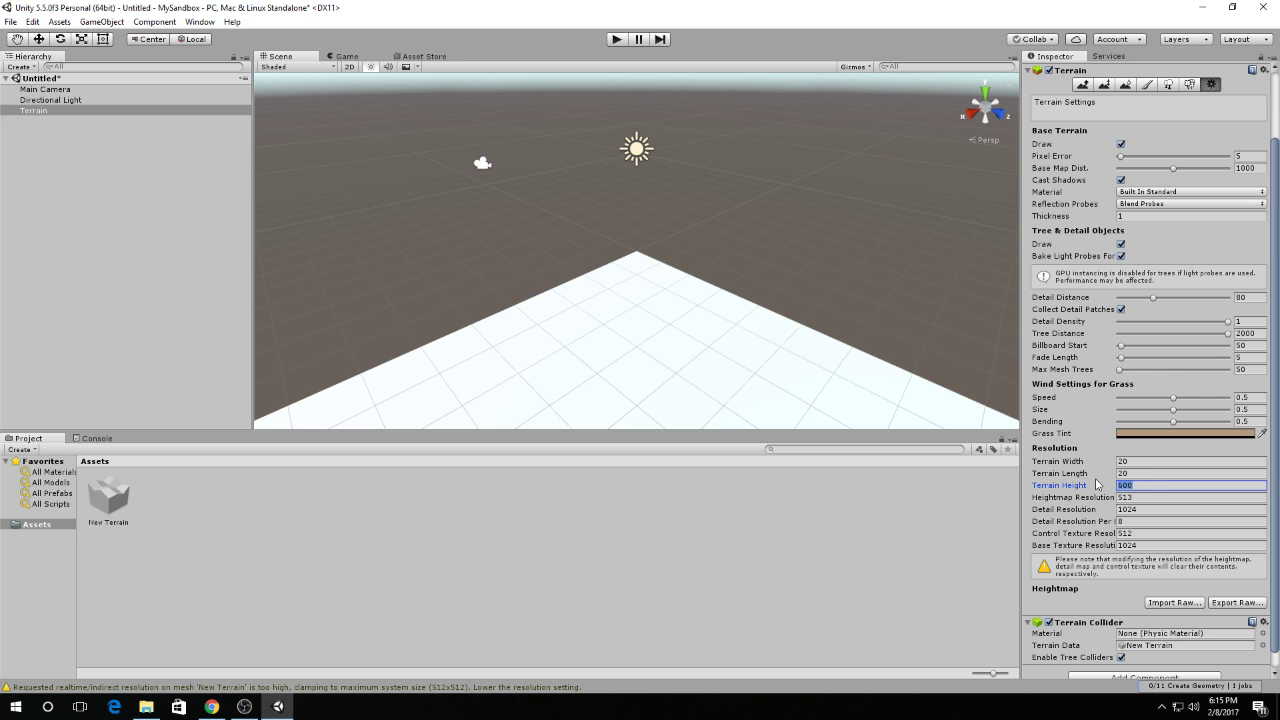
pyautogui.write('20')
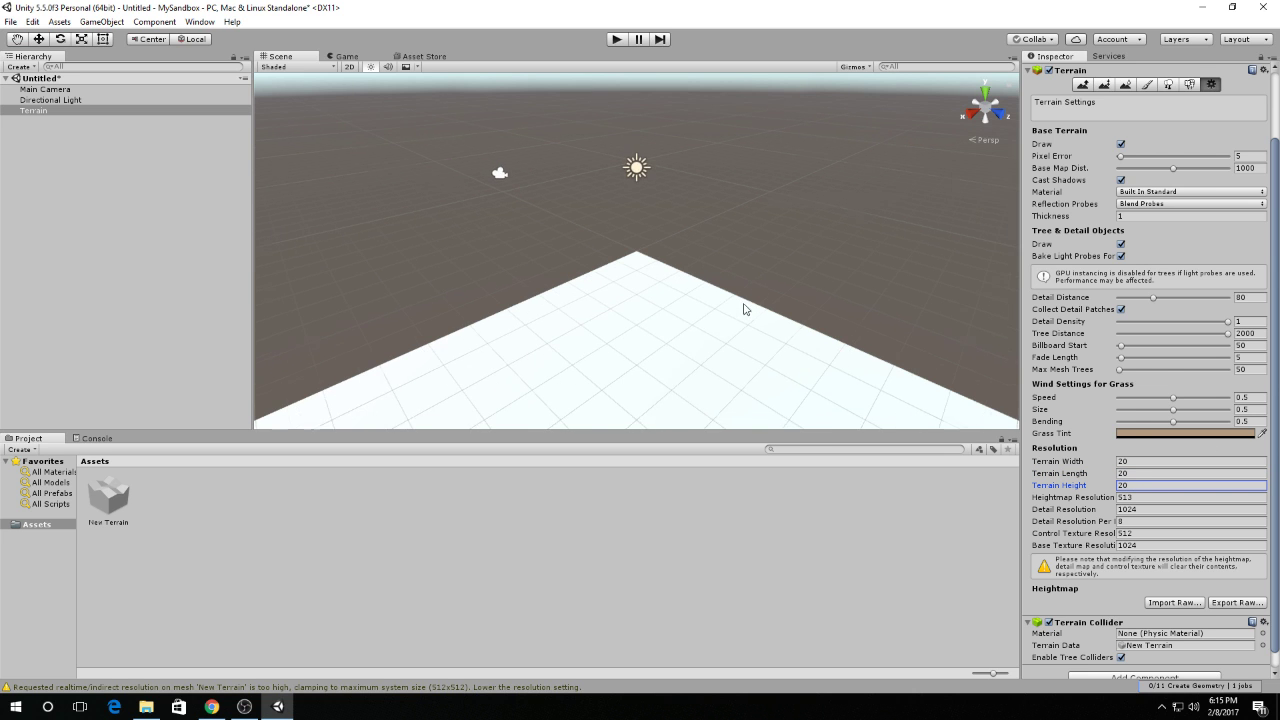
# Raise a small patch of bumps near the terrain's corner with the first soft brush at size 10 and opacity 10.
pyautogui.scroll(-3, 736, 308)
pyautogui.scroll(5, 634, 337)
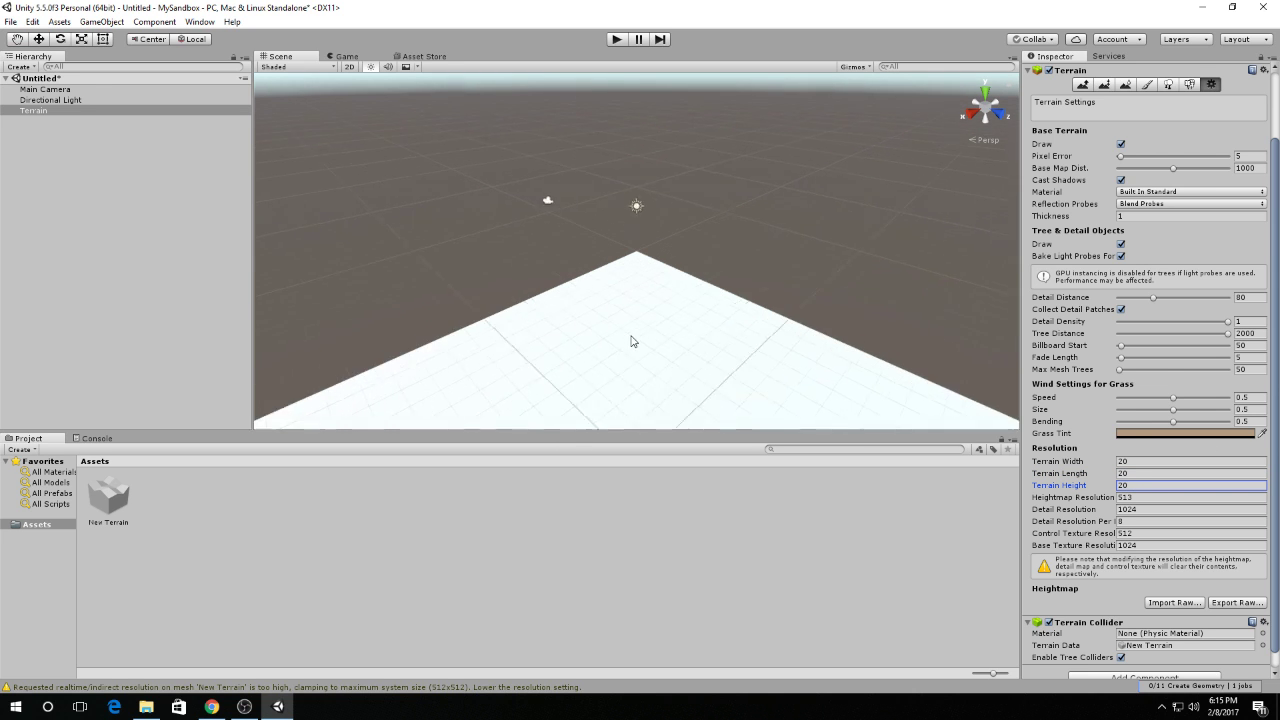
pyautogui.click(1082, 84)
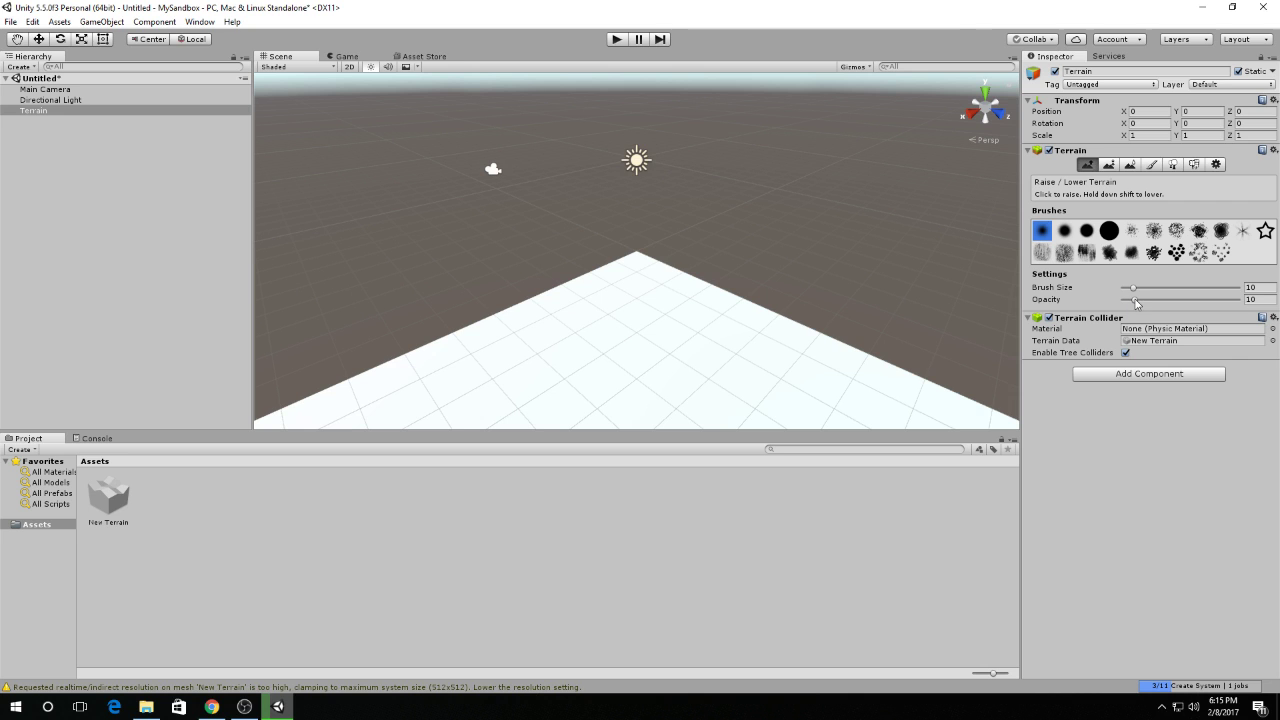
pyautogui.moveTo(611, 334)
pyautogui.mouseDown()
pyautogui.moveTo(640, 326)
pyautogui.moveTo(632, 375)
pyautogui.moveTo(615, 335)
pyautogui.moveTo(638, 365)
pyautogui.moveTo(605, 345)
pyautogui.mouseUp()
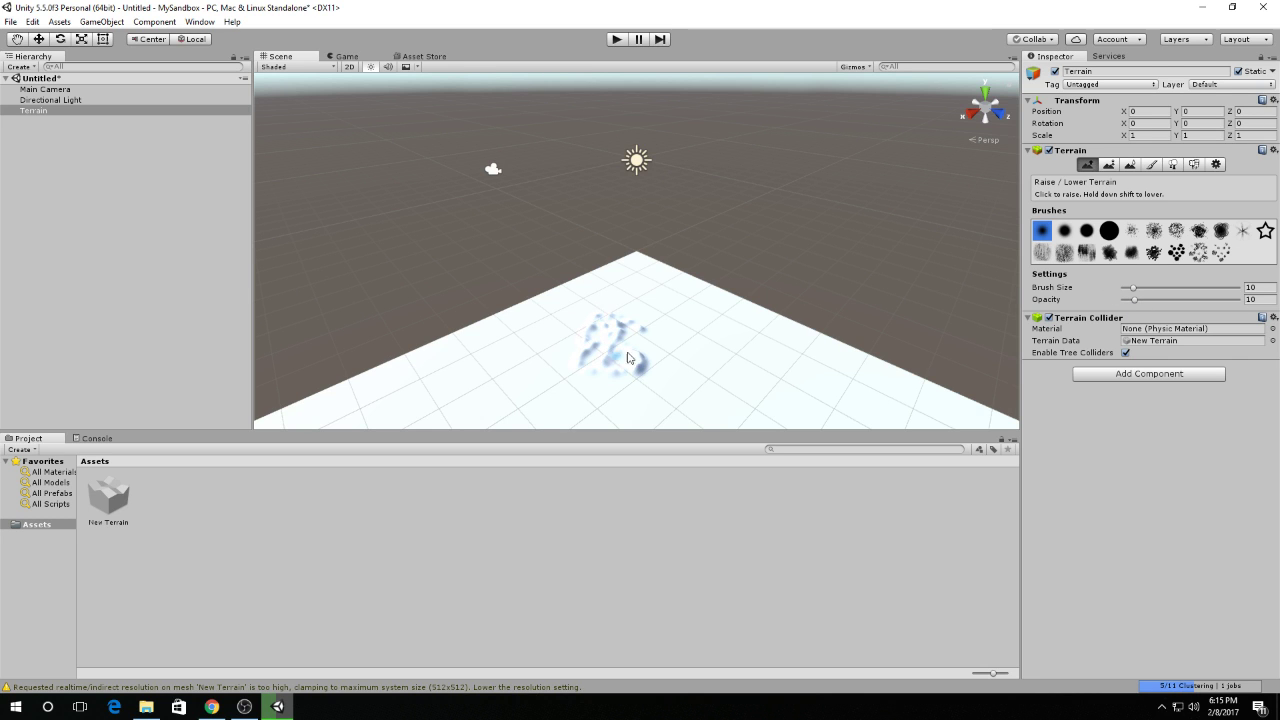
# Raise mountains over and around the bumps using the second round brush at size 52 and opacity 10.
pyautogui.click(1066, 232)
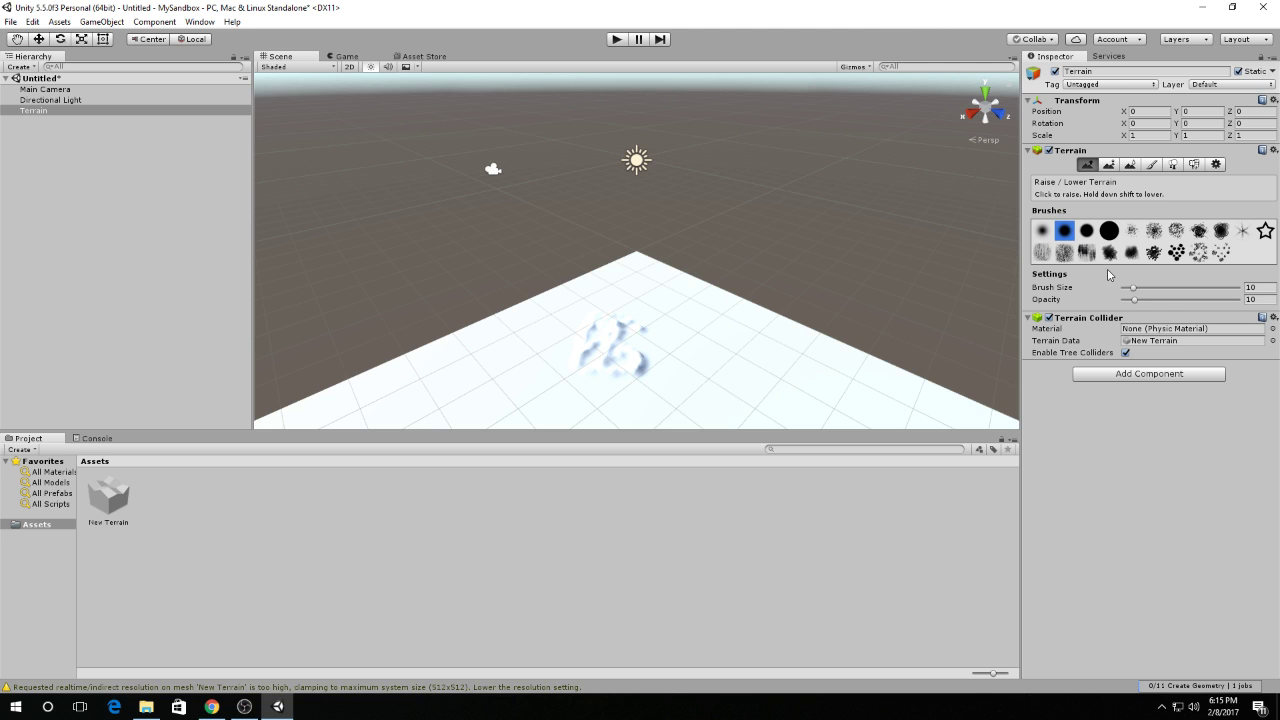
pyautogui.moveTo(1133, 287); pyautogui.dragTo(1182, 287)
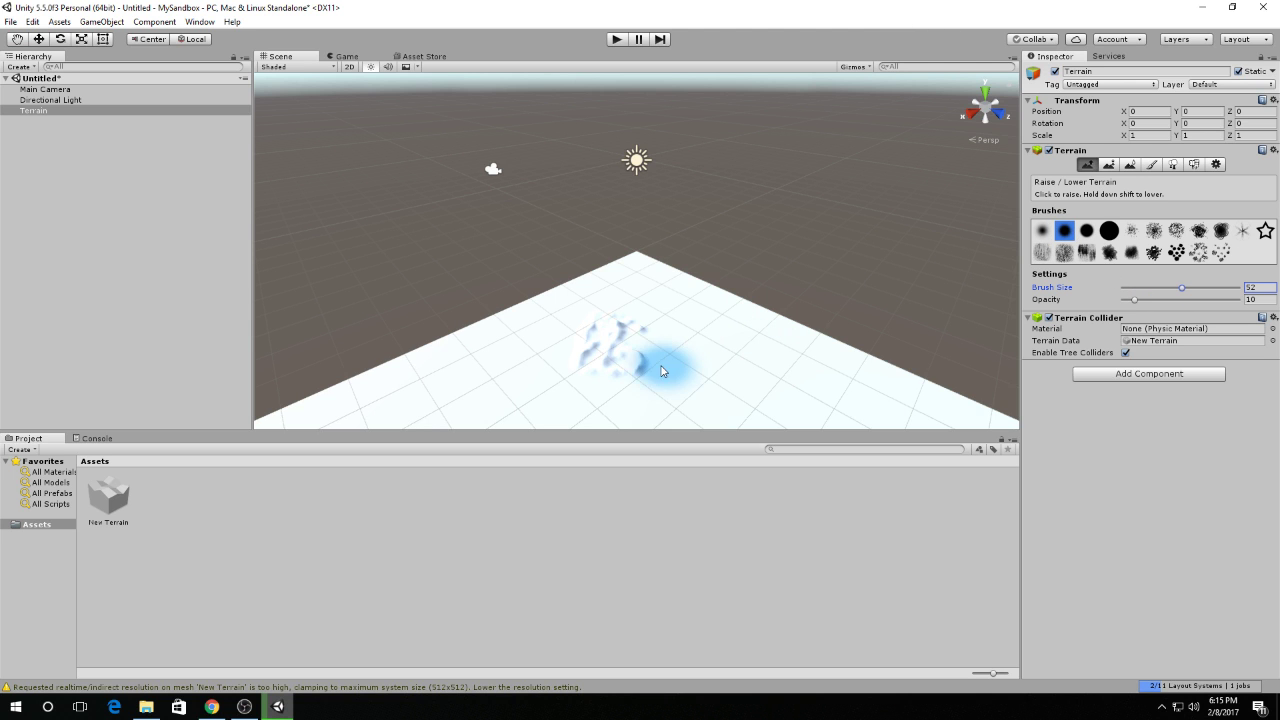
pyautogui.moveTo(666, 363); pyautogui.dragTo(636, 352)
pyautogui.scroll(-3, 760, 370)
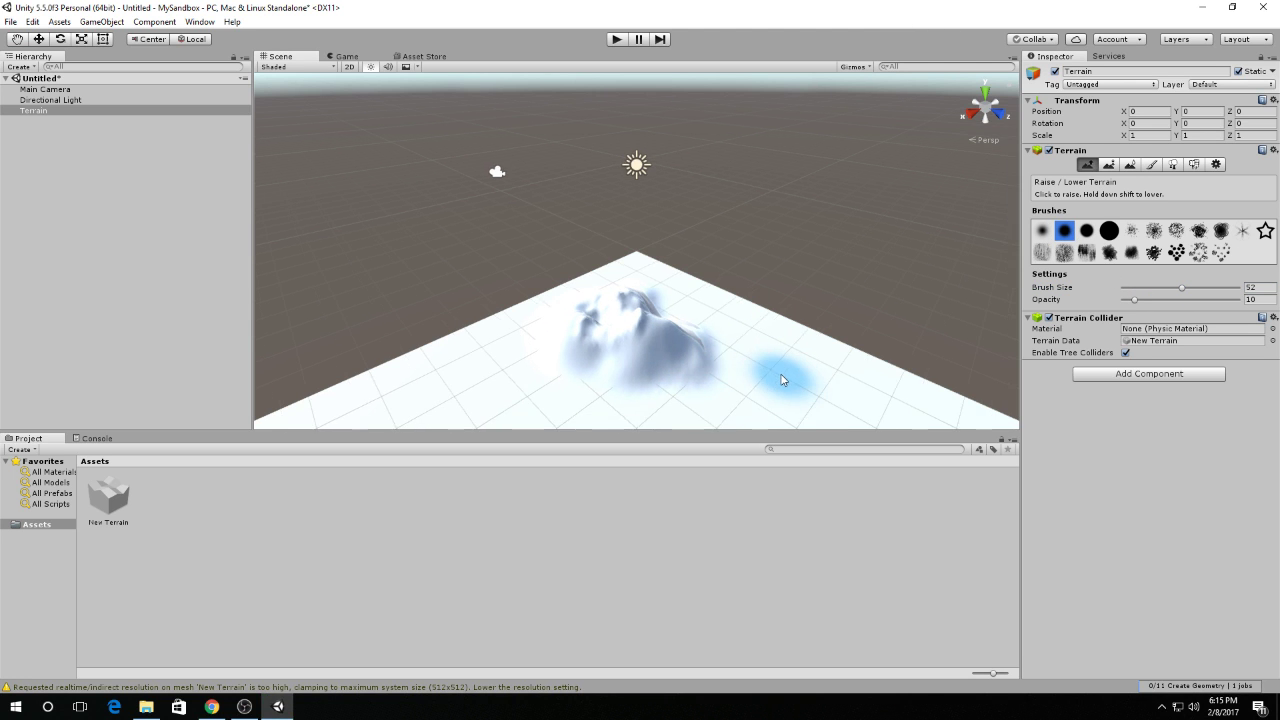
pyautogui.moveTo(757, 370)
pyautogui.mouseDown()
pyautogui.moveTo(555, 350)
pyautogui.moveTo(515, 323)
pyautogui.moveTo(643, 396)
pyautogui.mouseUp()
pyautogui.scroll(-3, 643, 396)
pyautogui.moveTo(737, 397)
pyautogui.mouseDown()
pyautogui.moveTo(726, 378)
pyautogui.moveTo(737, 380)
pyautogui.moveTo(706, 368)
pyautogui.moveTo(720, 390)
pyautogui.moveTo(778, 378)
pyautogui.moveTo(527, 348)
pyautogui.moveTo(522, 362)
pyautogui.moveTo(575, 372)
pyautogui.moveTo(517, 390)
pyautogui.moveTo(487, 377)
pyautogui.moveTo(640, 384)
pyautogui.moveTo(643, 360)
pyautogui.moveTo(670, 376)
pyautogui.moveTo(686, 354)
pyautogui.moveTo(745, 345)
pyautogui.moveTo(587, 337)
pyautogui.mouseUp()
pyautogui.scroll(6, 600, 357)
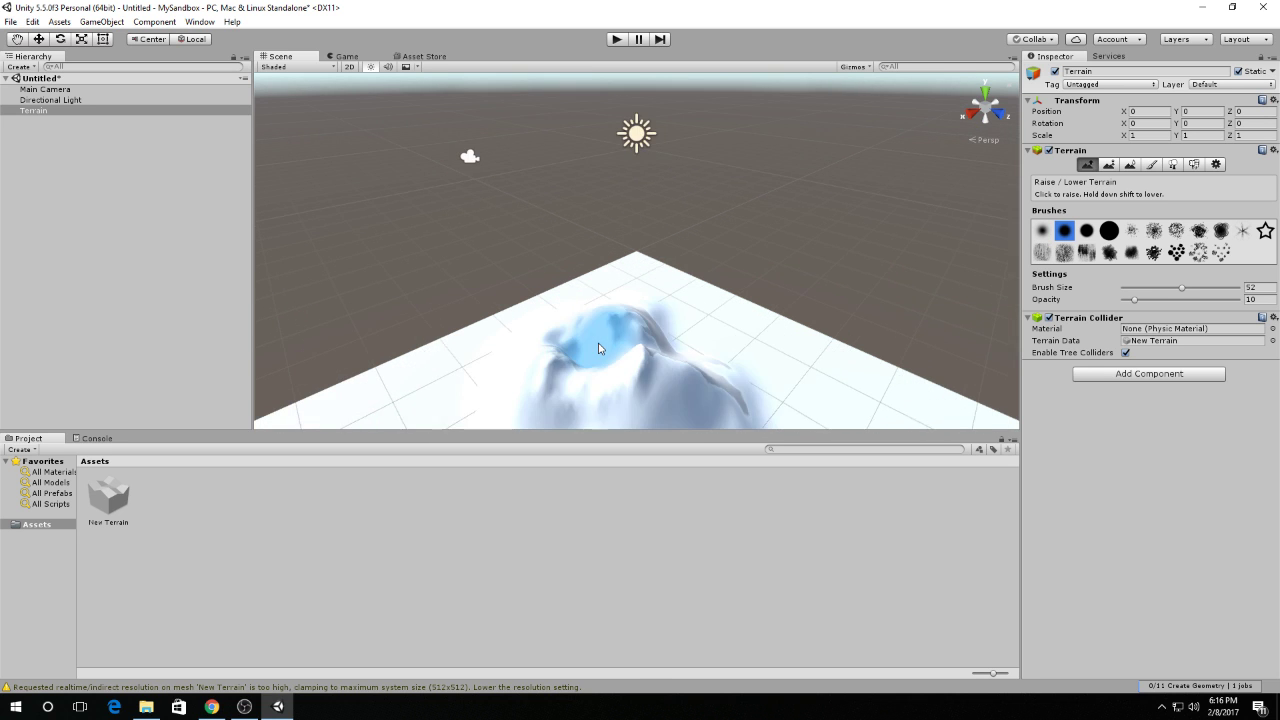
# Examine the sculpted mountains across the whole terrain and open the terrain settings.
pyautogui.keyDown('alt'); pyautogui.moveTo(617, 253); pyautogui.dragTo(259, 197); pyautogui.keyUp('alt')
pyautogui.moveTo(259, 197); pyautogui.dragTo(52, 165, button='right')
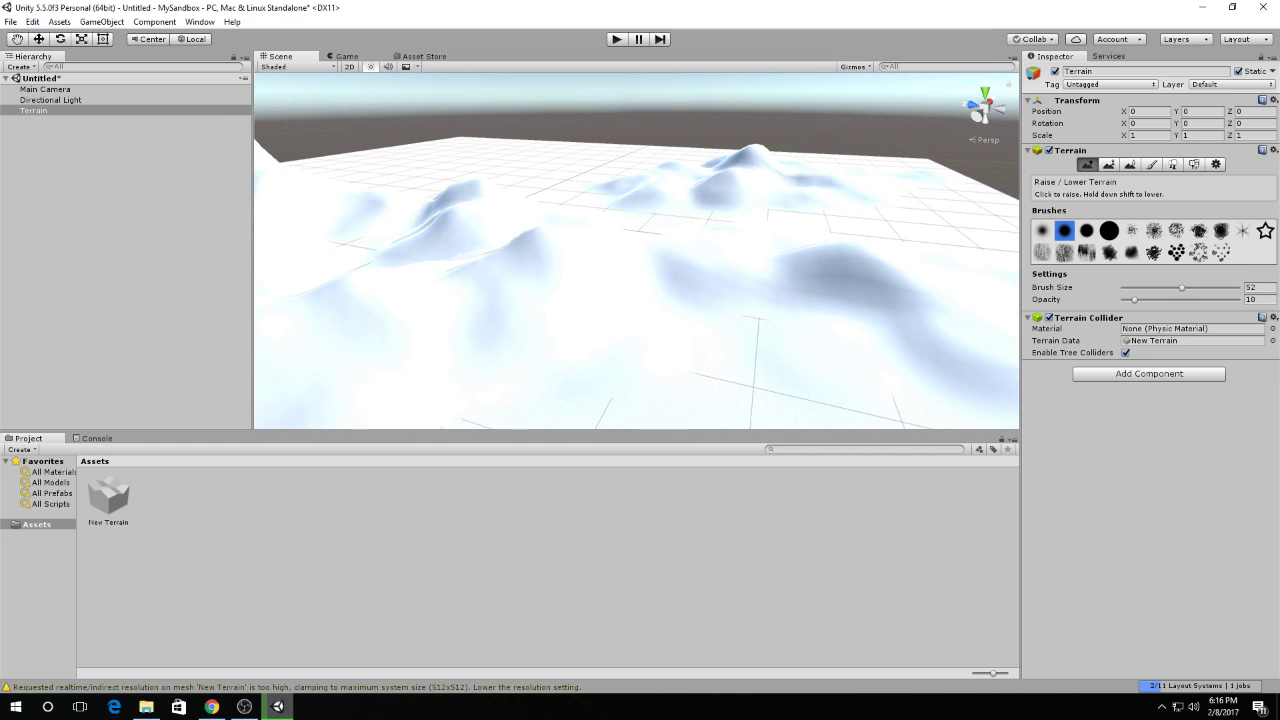
pyautogui.scroll(-8, 686, 206)
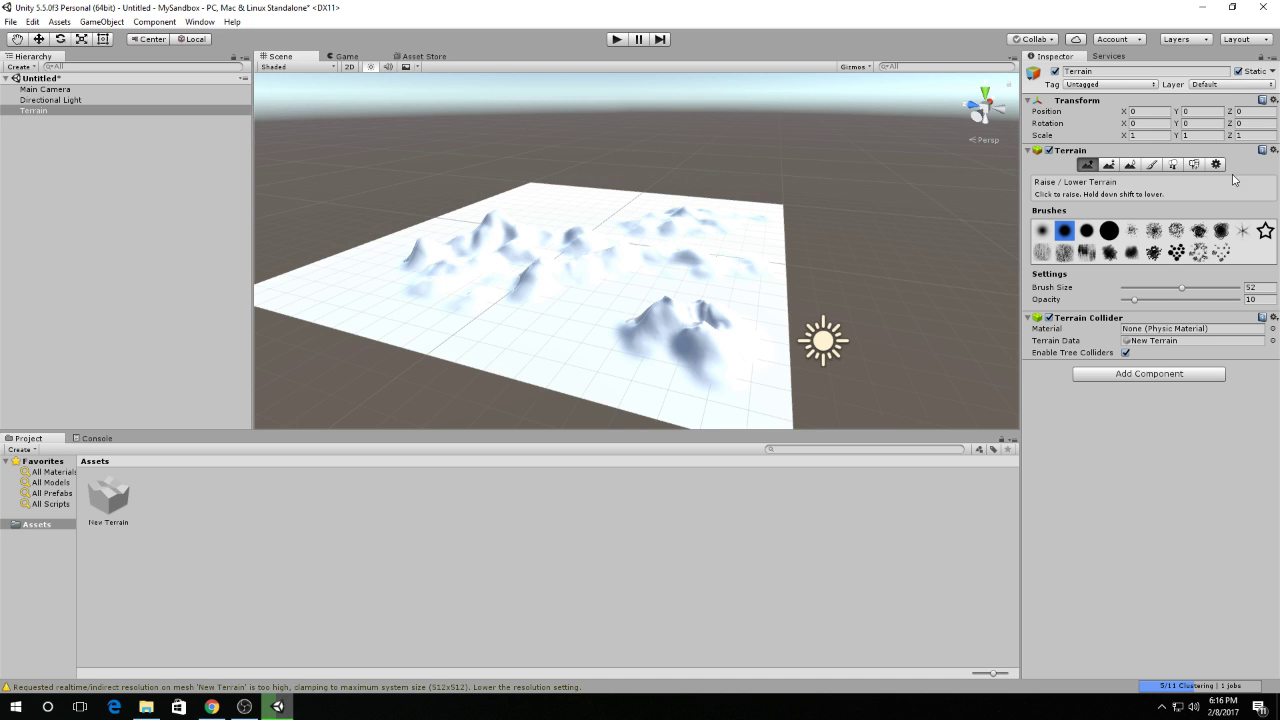
pyautogui.click(1217, 165)
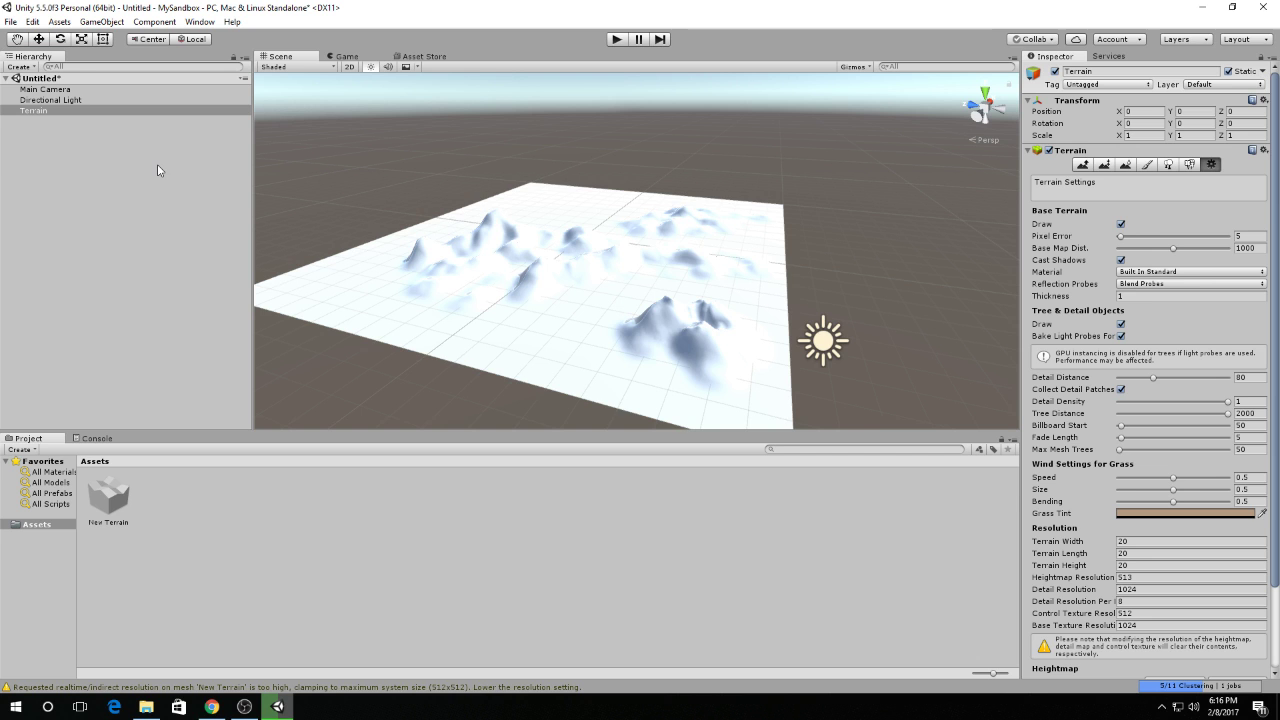
# Switch to Sticky Notes and spread the overlapping Unity Editor and Scene View notes apart.
pyautogui.click(47, 707)
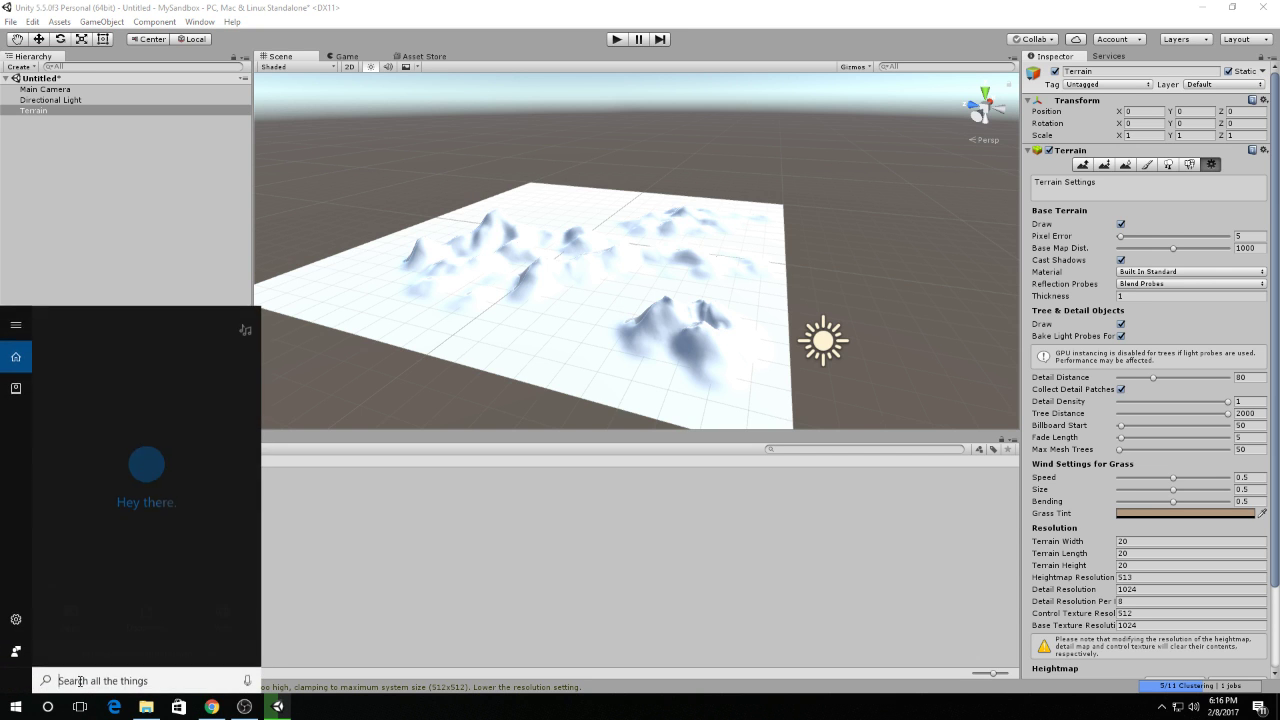
pyautogui.write('sticky')
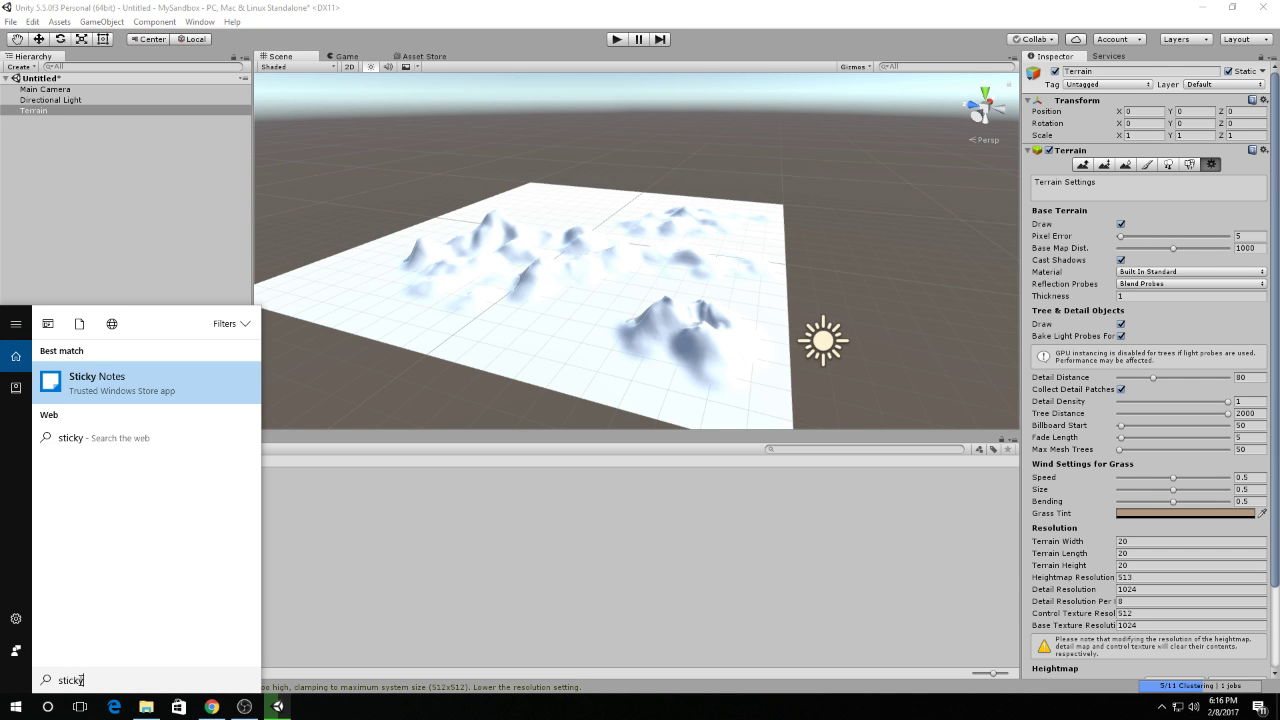
pyautogui.press('Return')
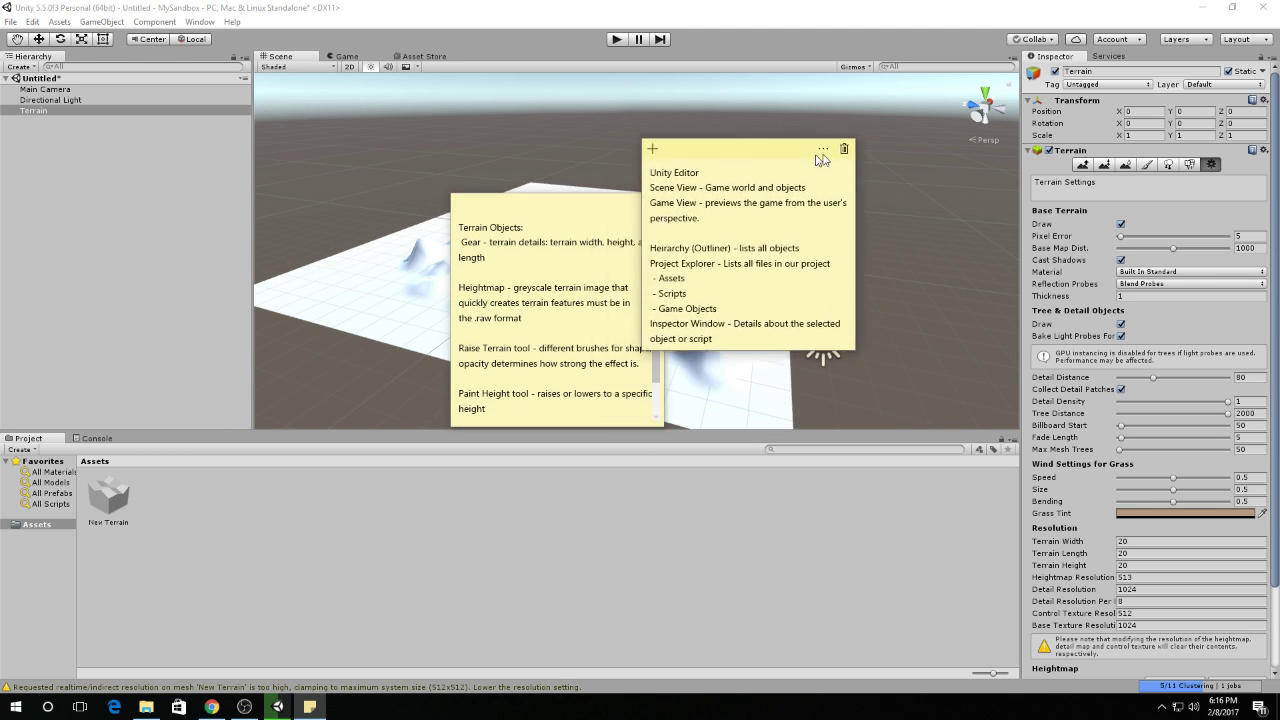
pyautogui.moveTo(820, 160); pyautogui.dragTo(901, 135)
pyautogui.moveTo(830, 336); pyautogui.dragTo(251, 237)
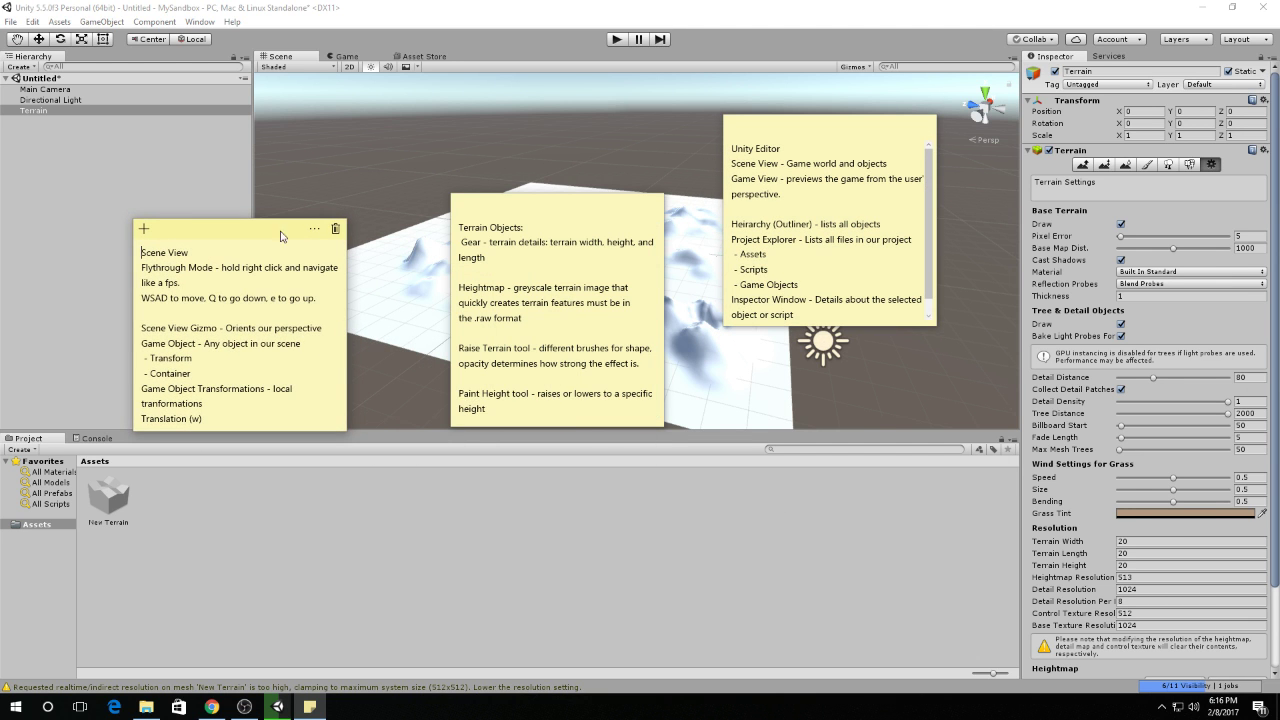
# Add a new note reading "Environments - import the environments package".
pyautogui.click(144, 230)
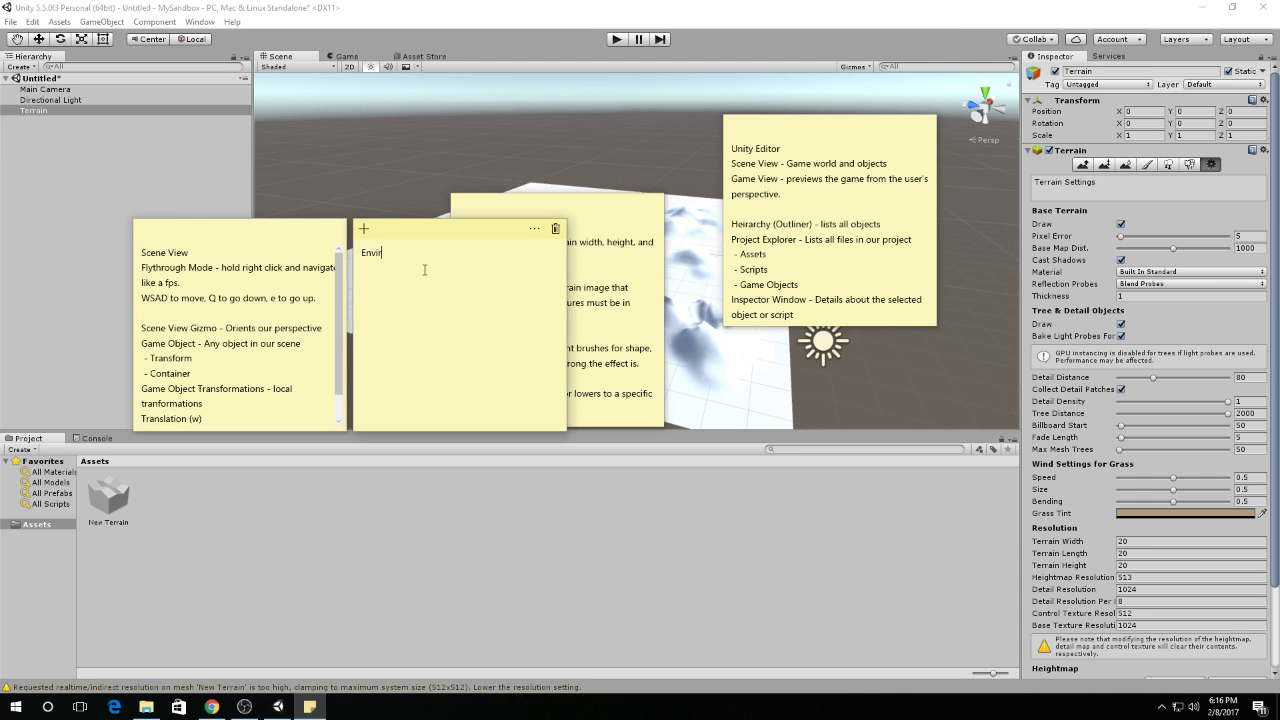
pyautogui.write('Environments - impor')
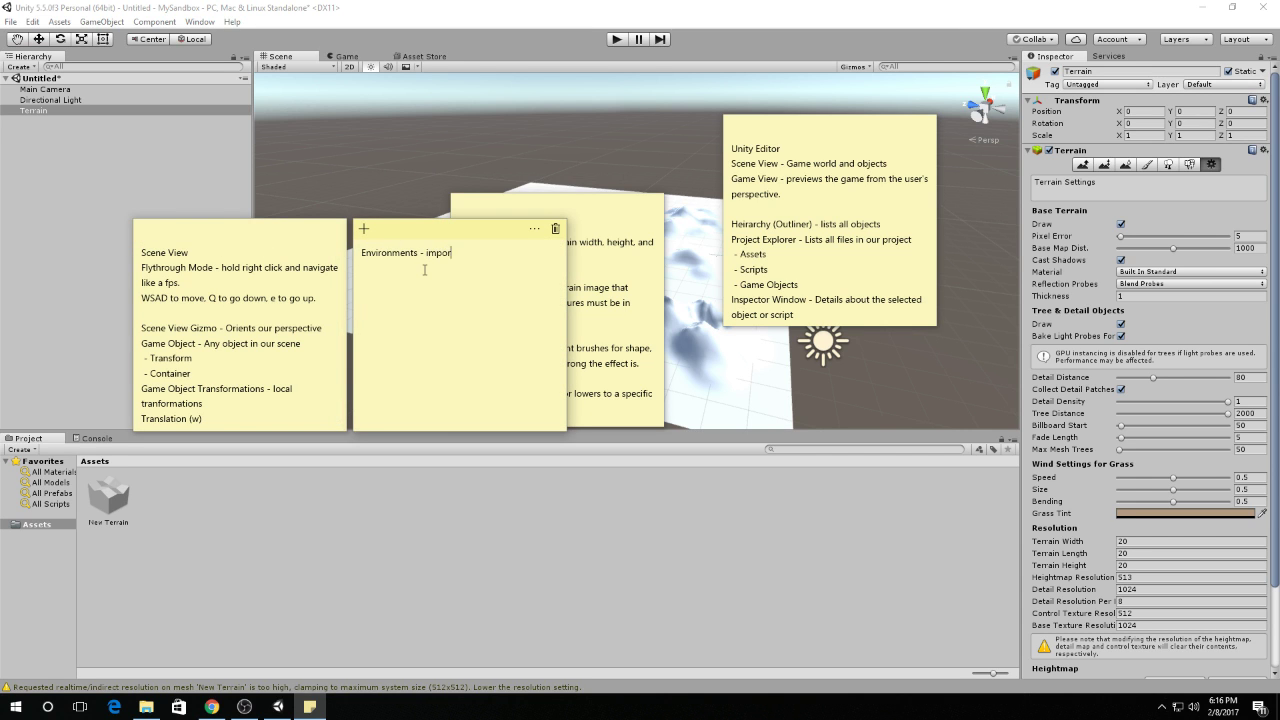
pyautogui.write('t the environments package')
# Switch back to Unity and import the Environment package with all of its listed contents into the project.
pyautogui.click(298, 19)
pyautogui.click(60, 21)
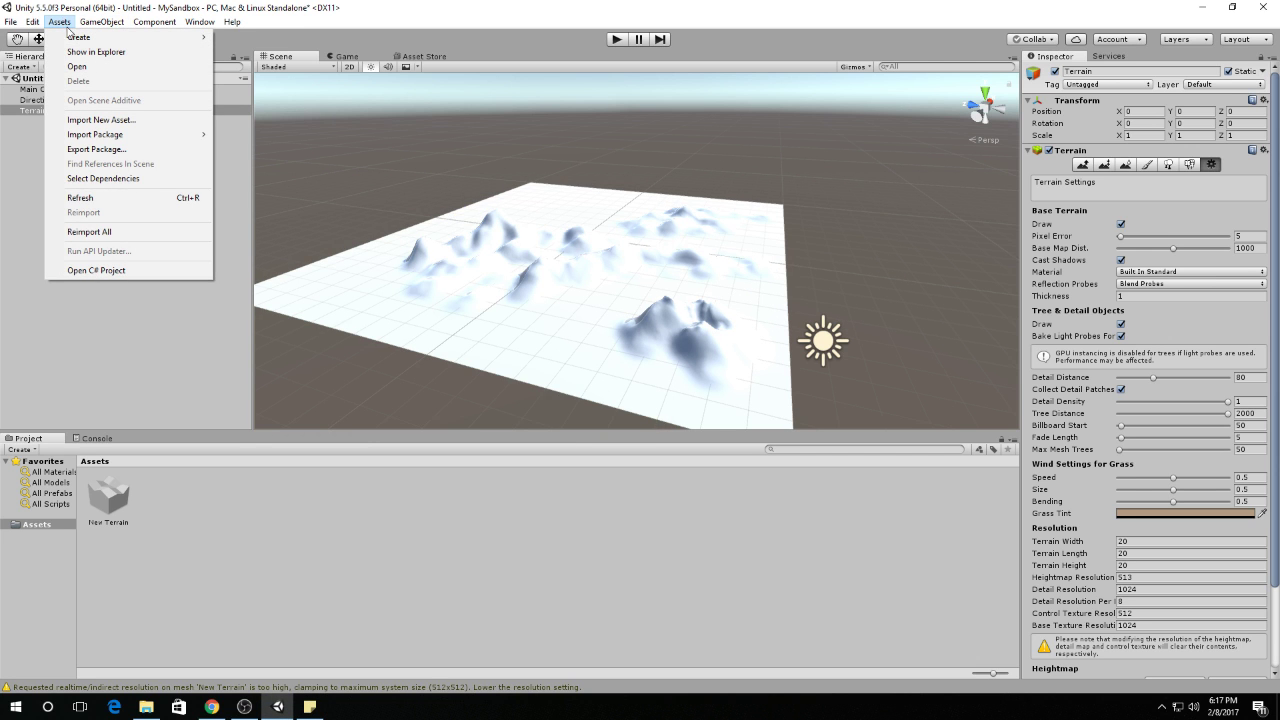
pyautogui.moveTo(114, 140)
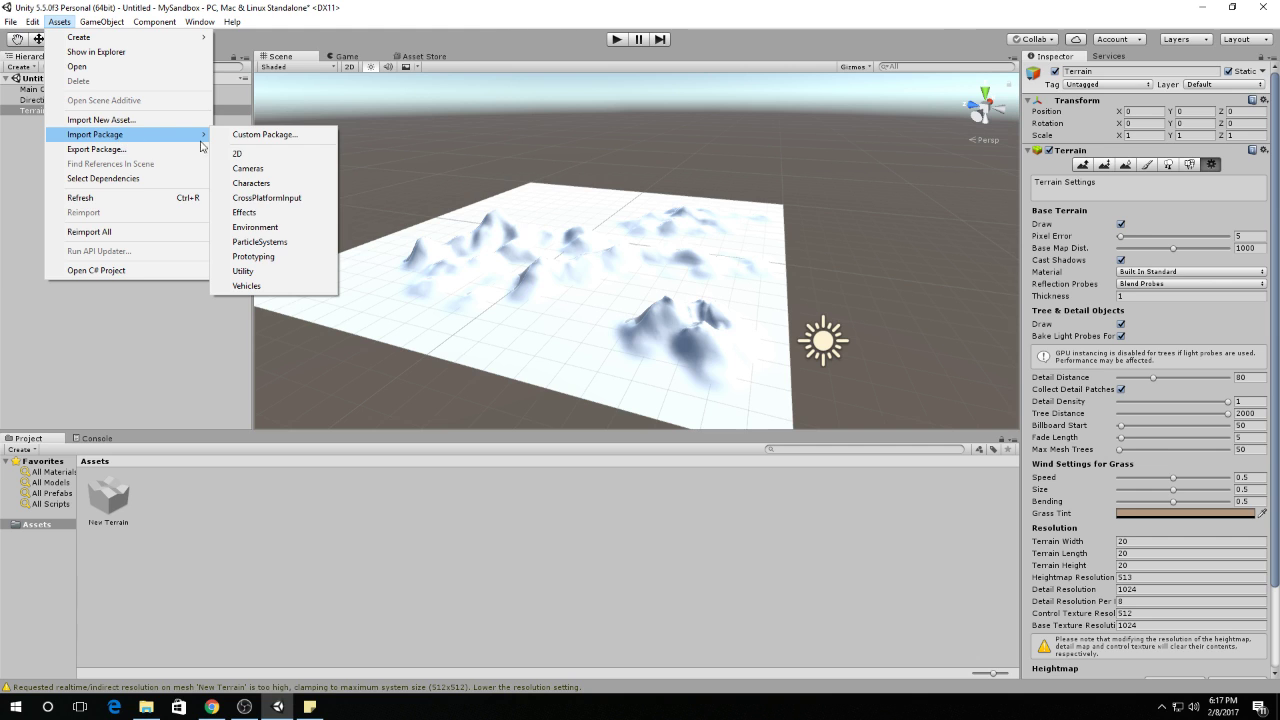
pyautogui.click(255, 227)
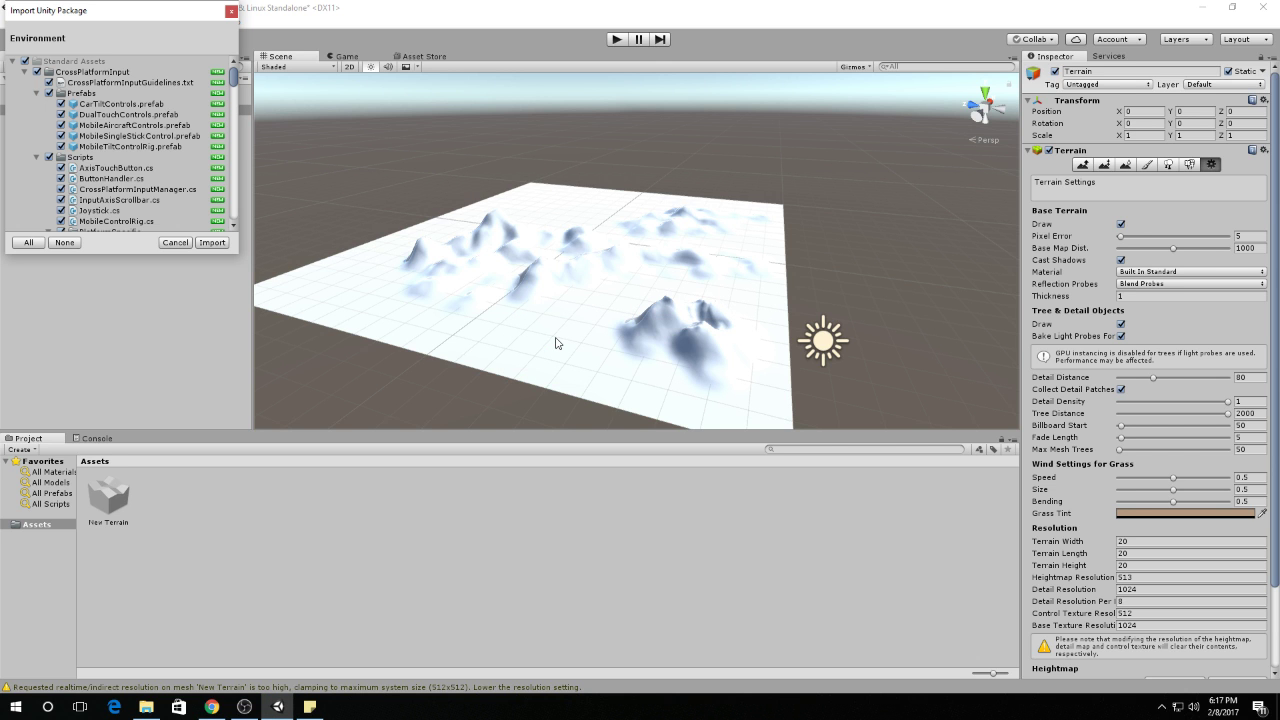
pyautogui.scroll(-15, 155, 186)
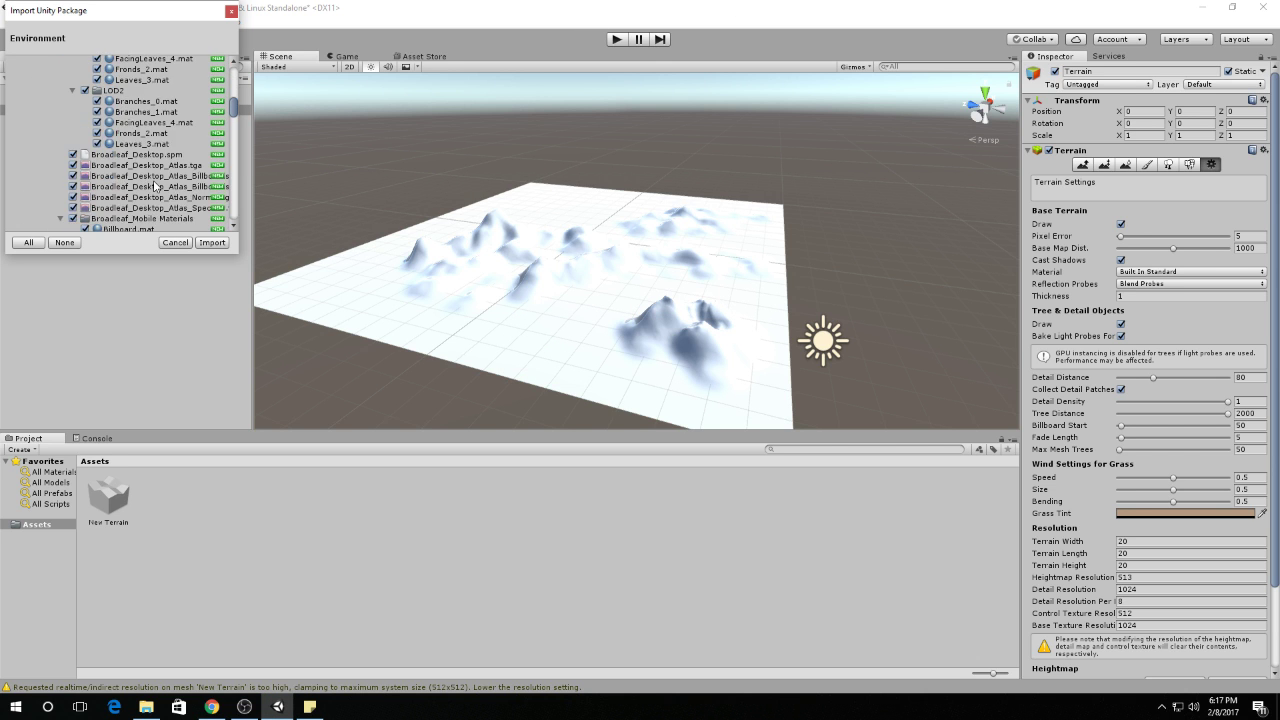
pyautogui.scroll(-20, 155, 186)
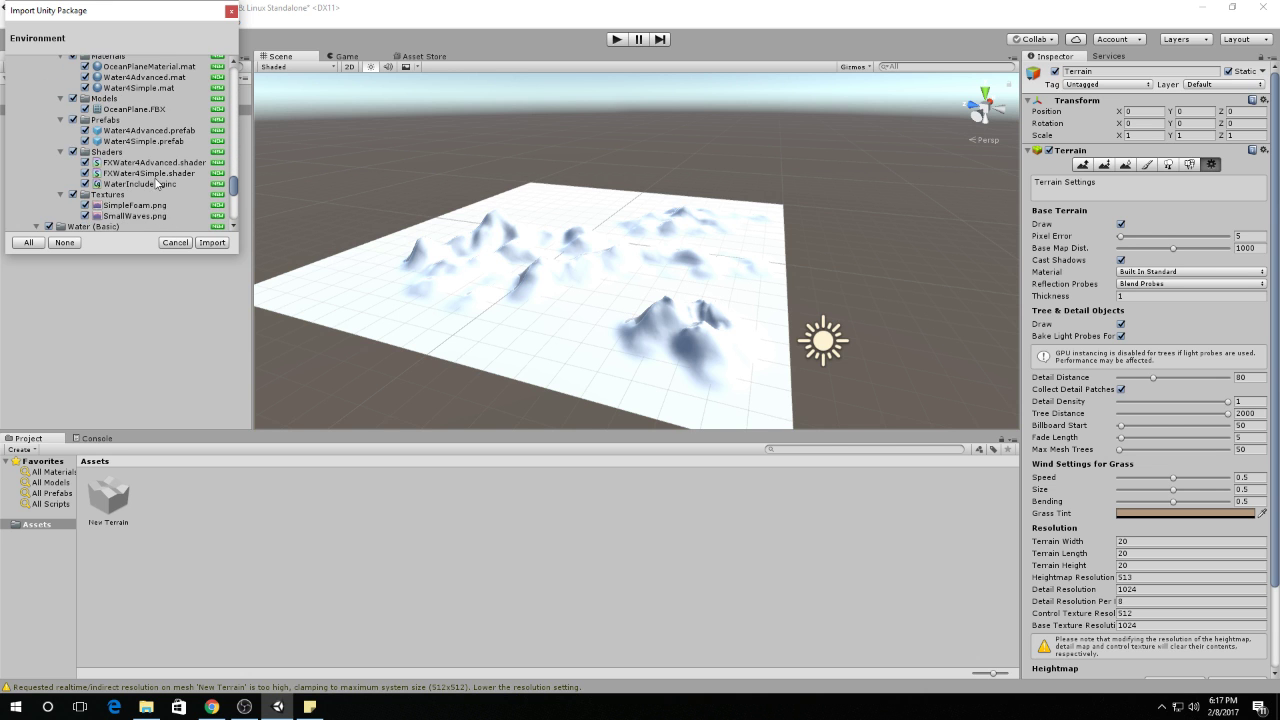
pyautogui.scroll(-10, 157, 184)
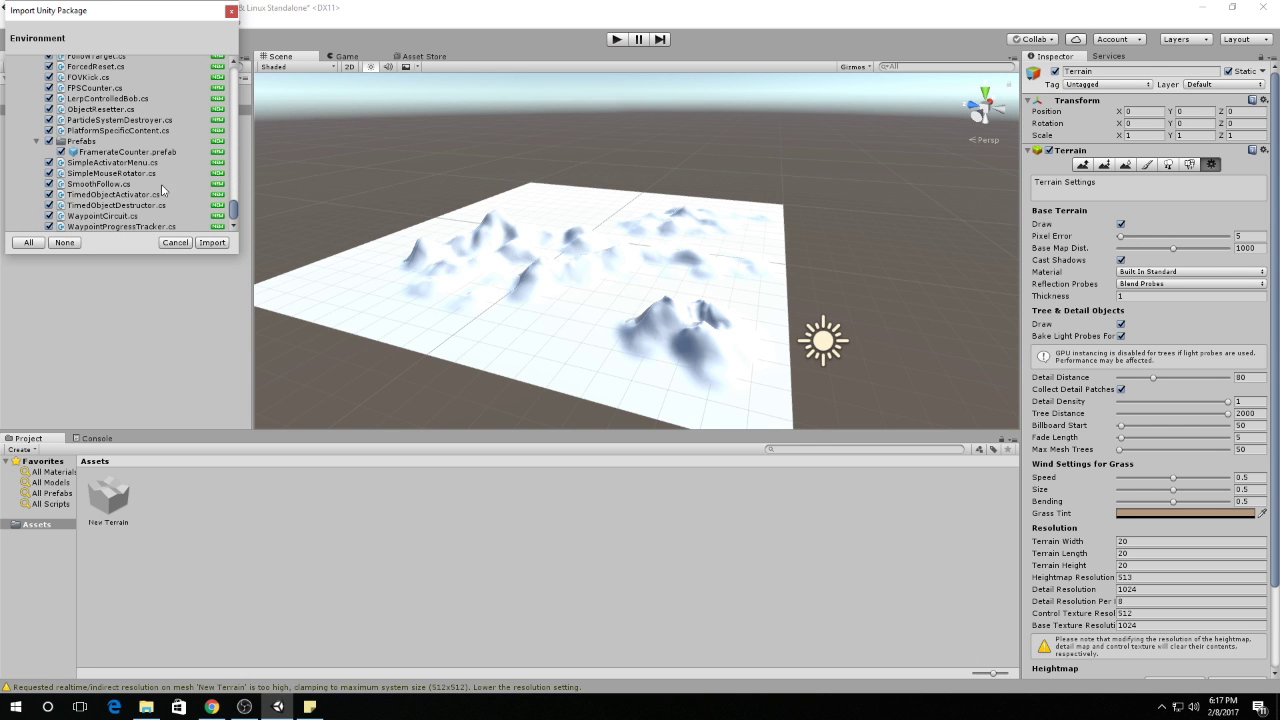
pyautogui.scroll(10, 162, 188)
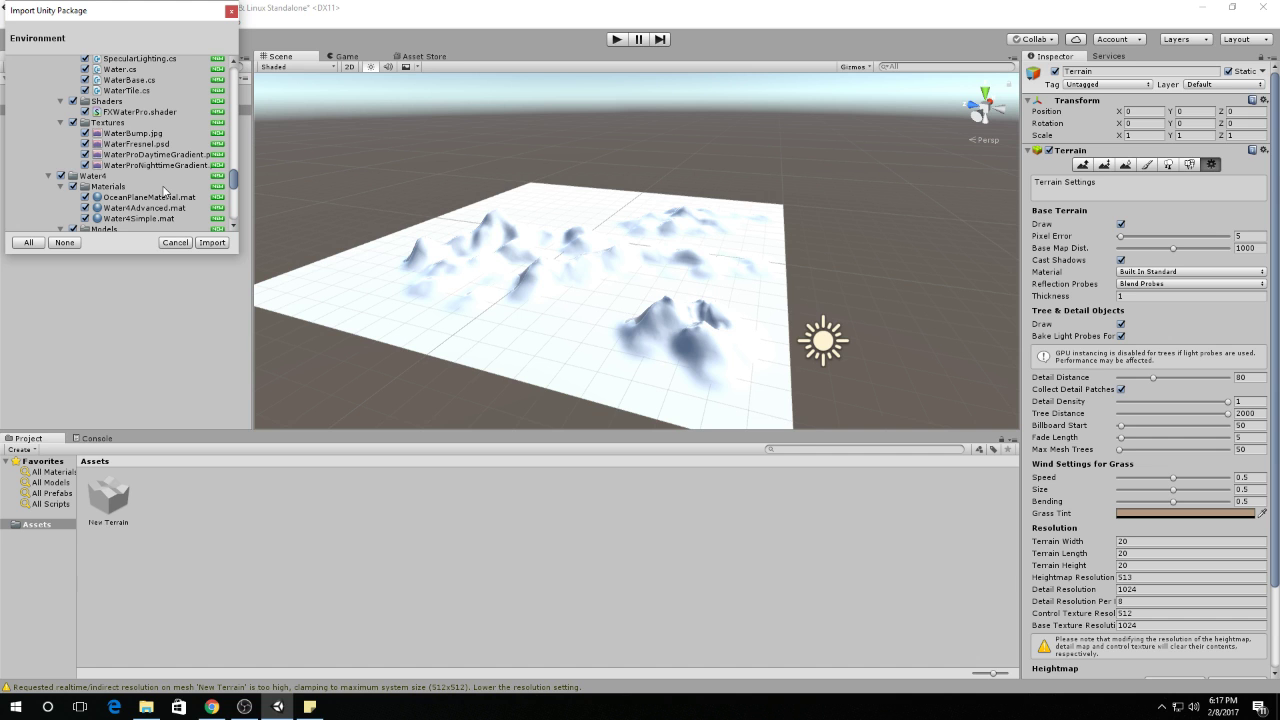
pyautogui.scroll(10, 125, 188)
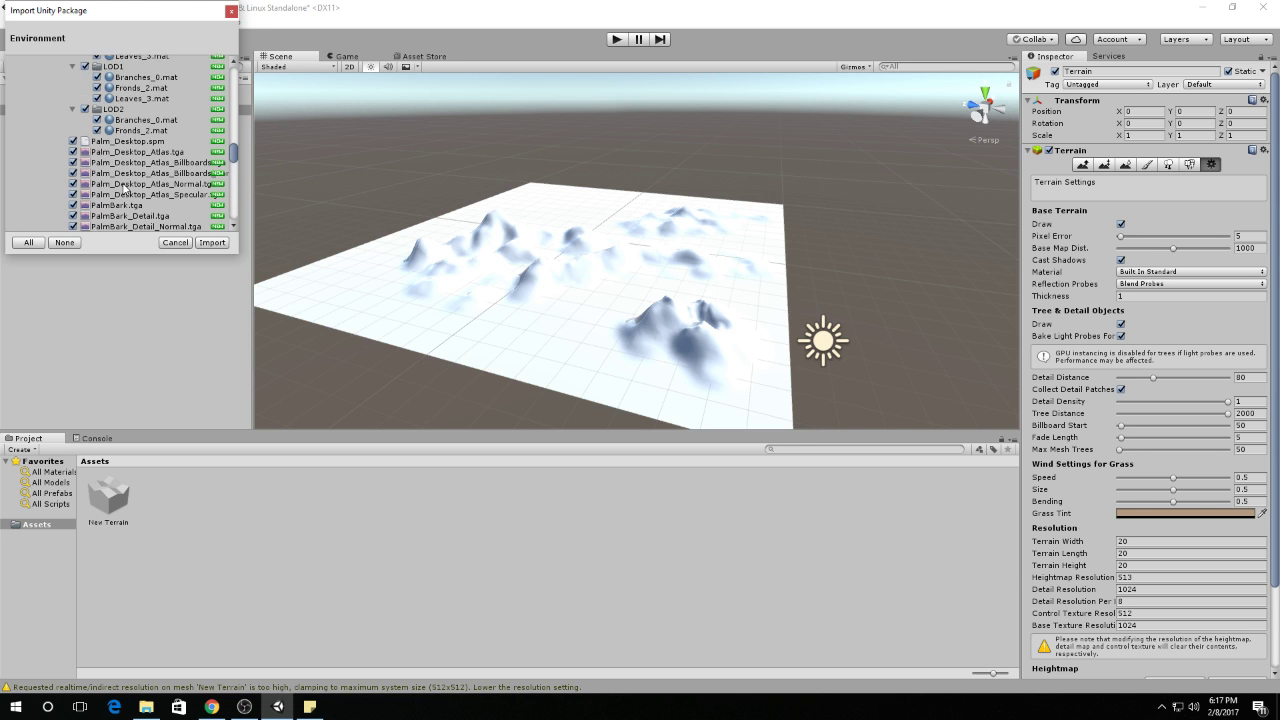
pyautogui.scroll(2, 127, 192)
pyautogui.click(205, 243)
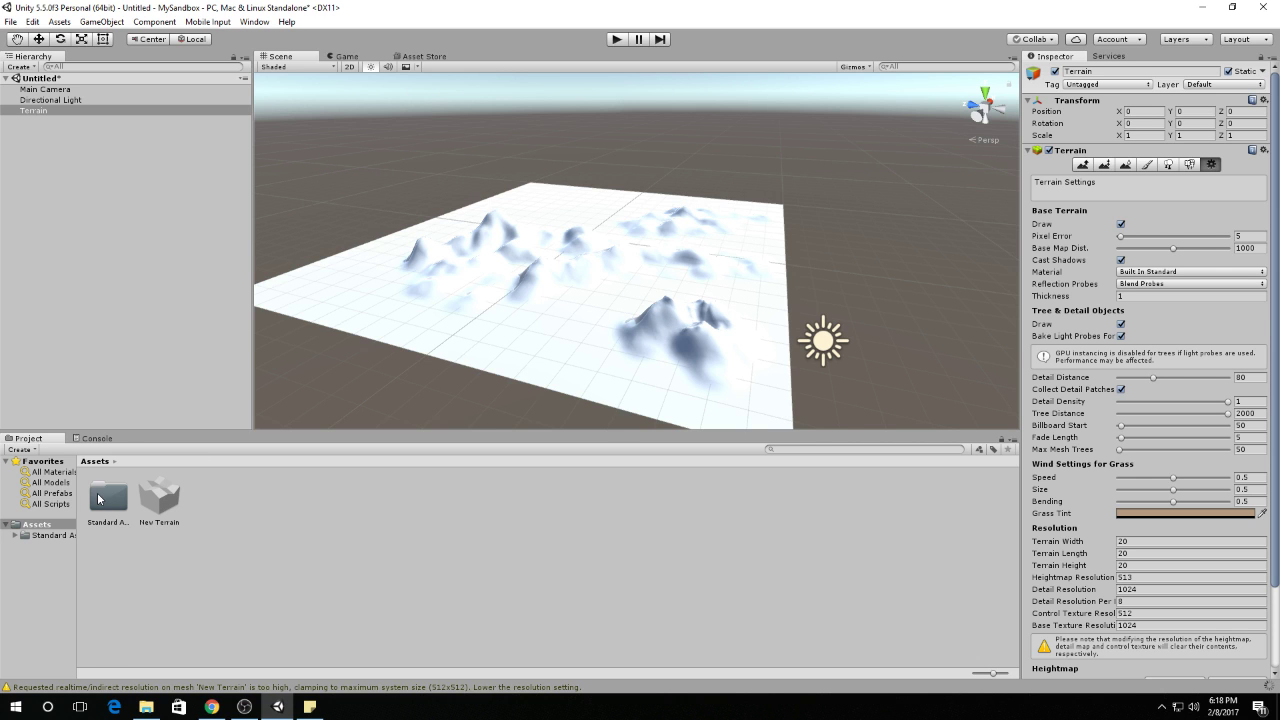
# Look inside the imported Standard Assets folder and return to the Assets root.
pyautogui.doubleClick(99, 499)
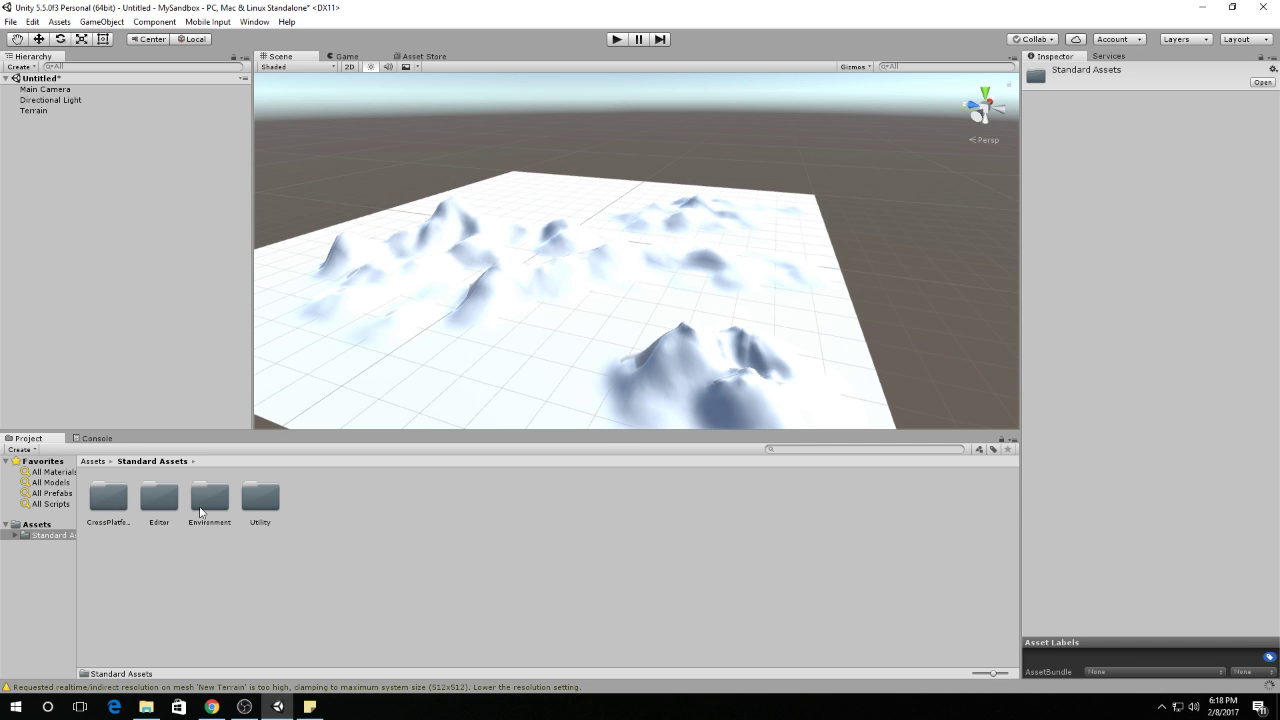
pyautogui.click(44, 527)
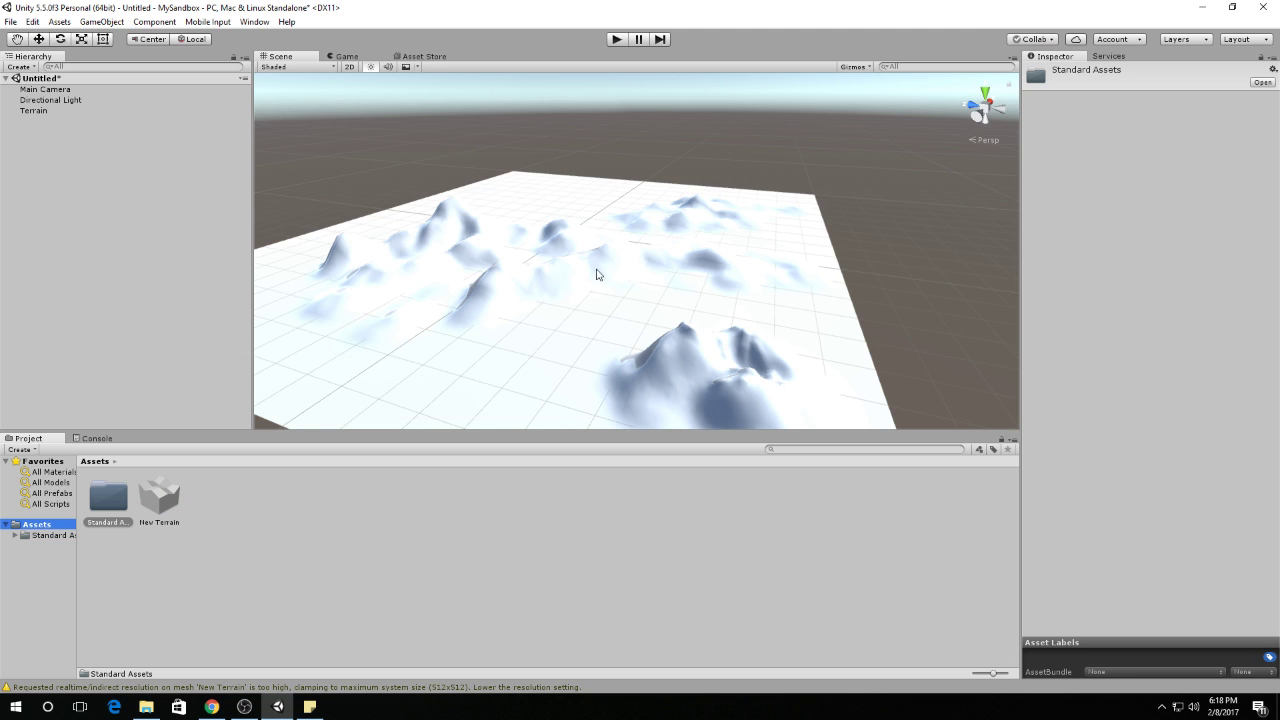
# Select the terrain in the scene and activate its Place Trees tool, with the mountains in close view.
pyautogui.scroll(-2, 620, 294)
pyautogui.click(620, 294)
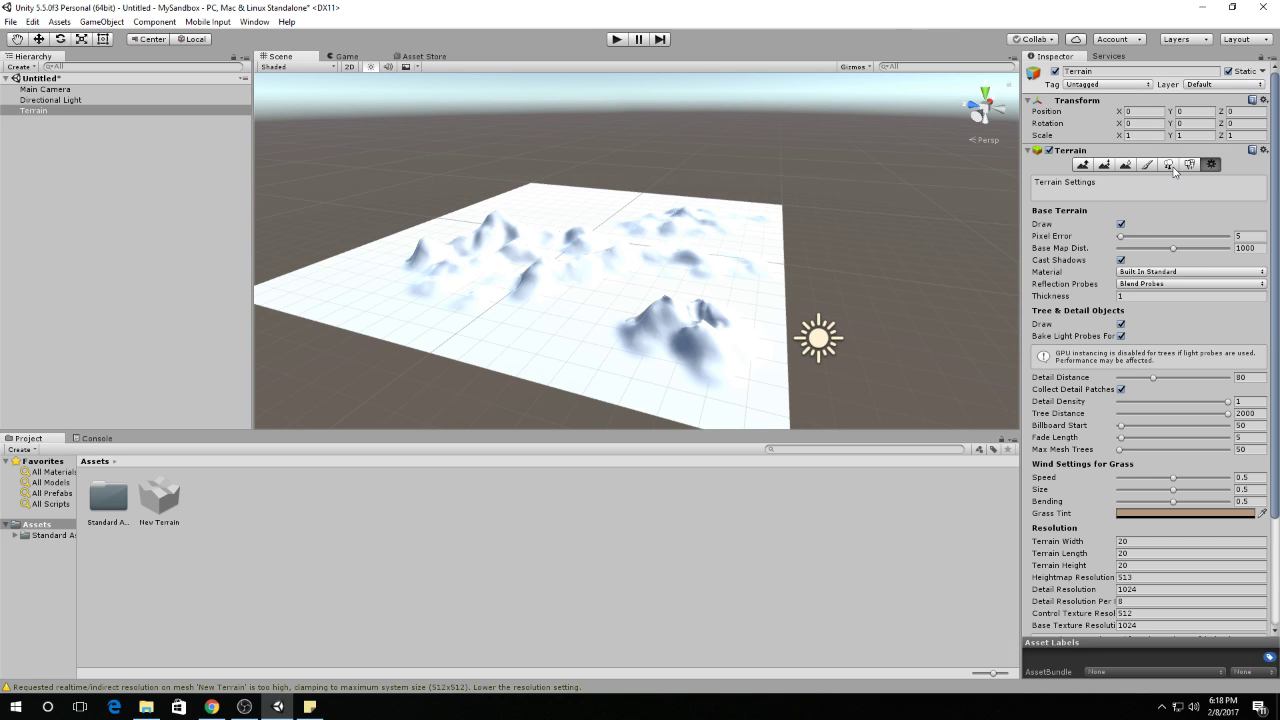
pyautogui.click(1170, 166)
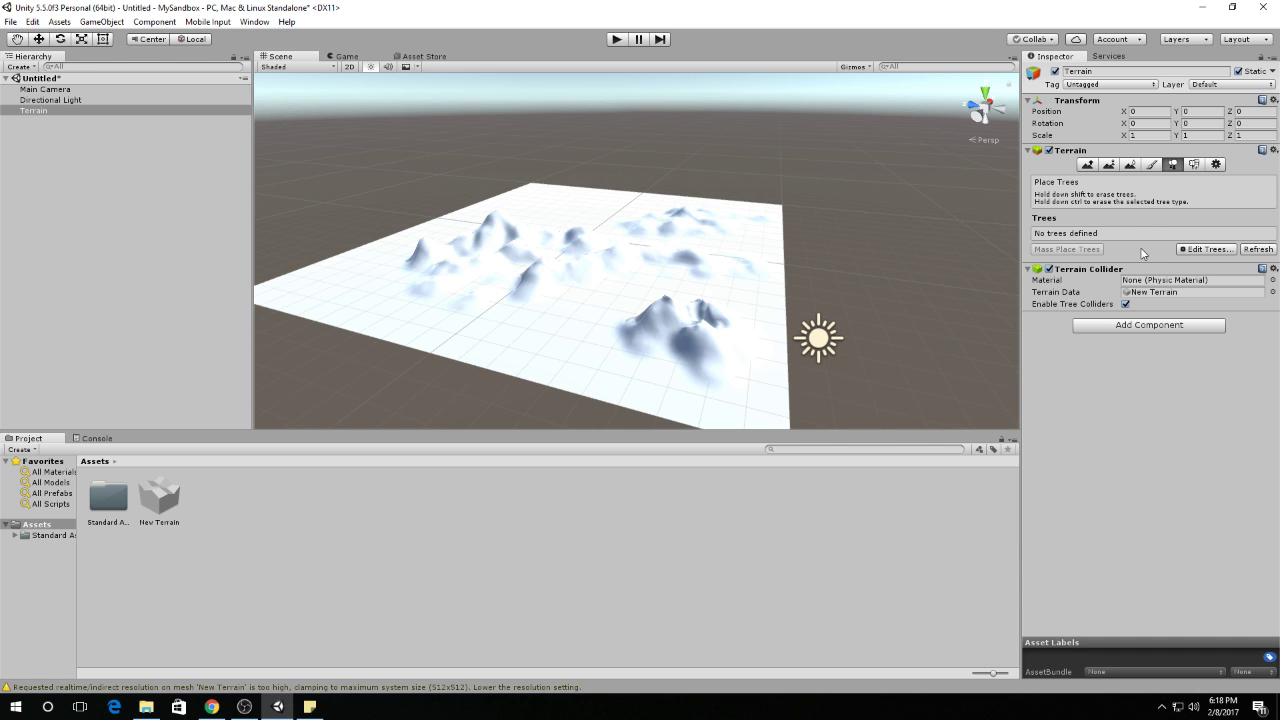
pyautogui.scroll(5, 590, 360)
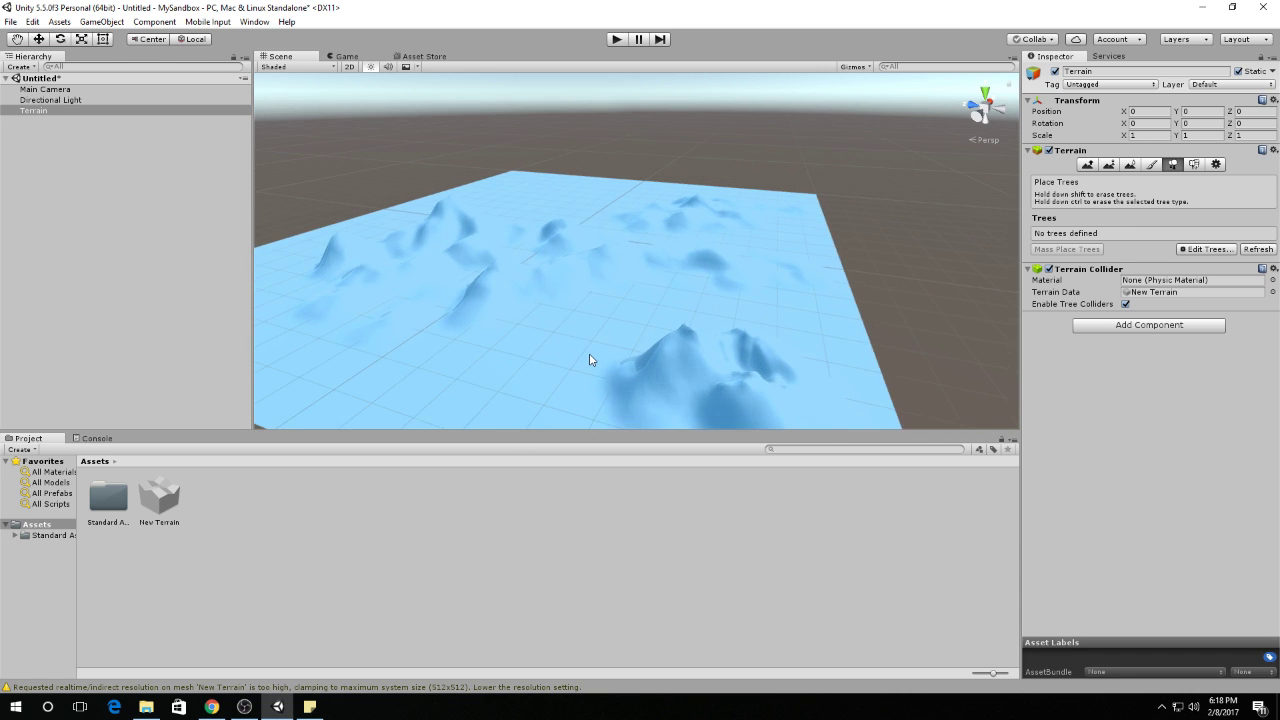
pyautogui.scroll(1, 590, 360)
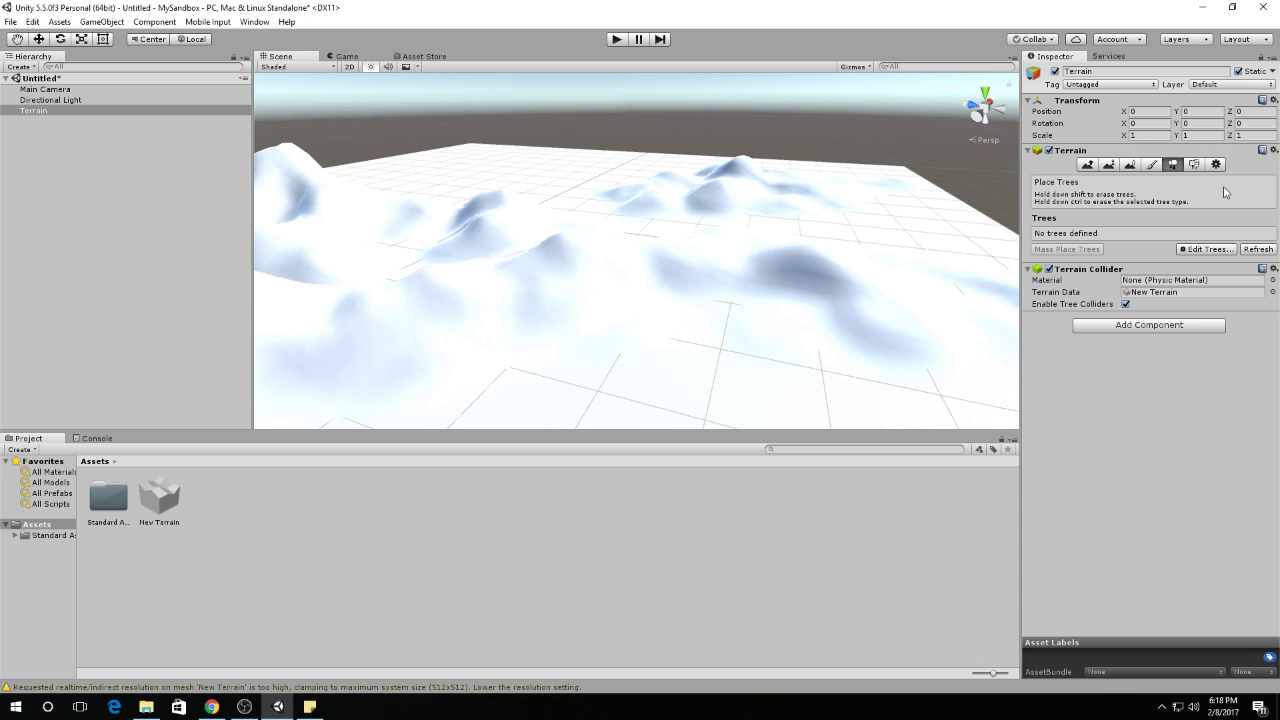
pyautogui.scroll(5, 767, 243)
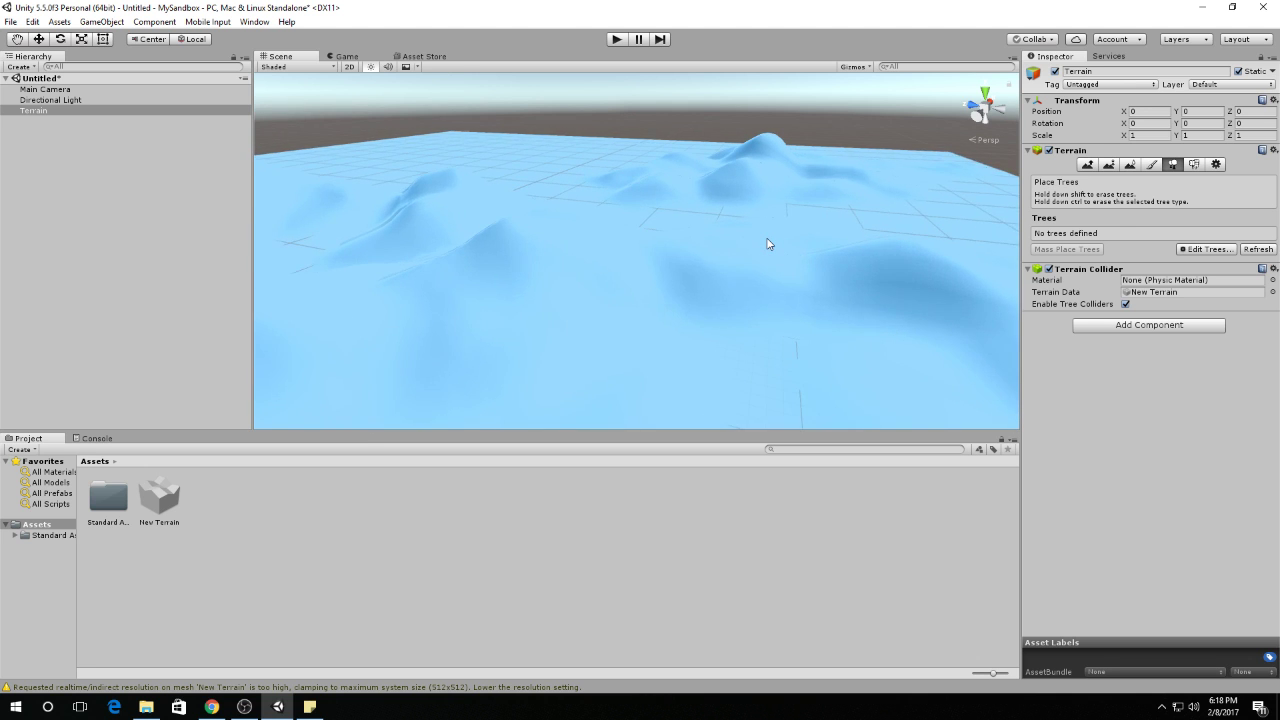
pyautogui.scroll(-5, 820, 168)
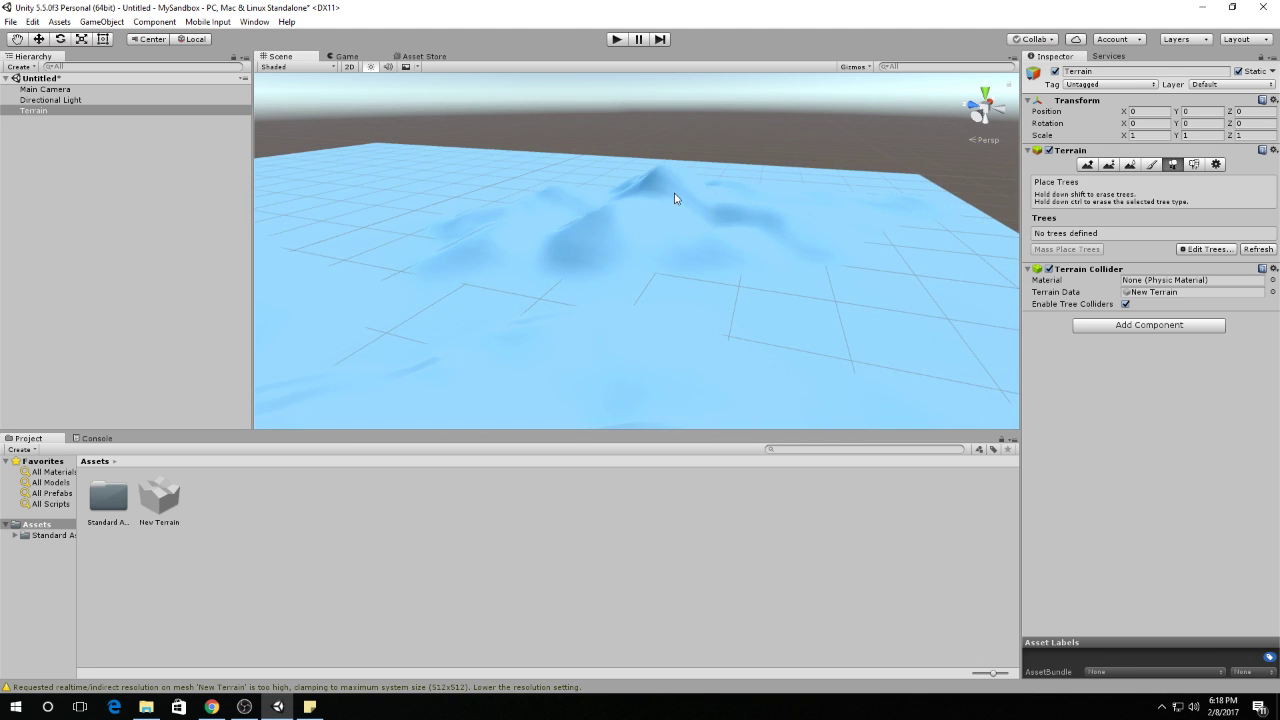
pyautogui.moveTo(672, 195); pyautogui.dragTo(677, 192, button='right')
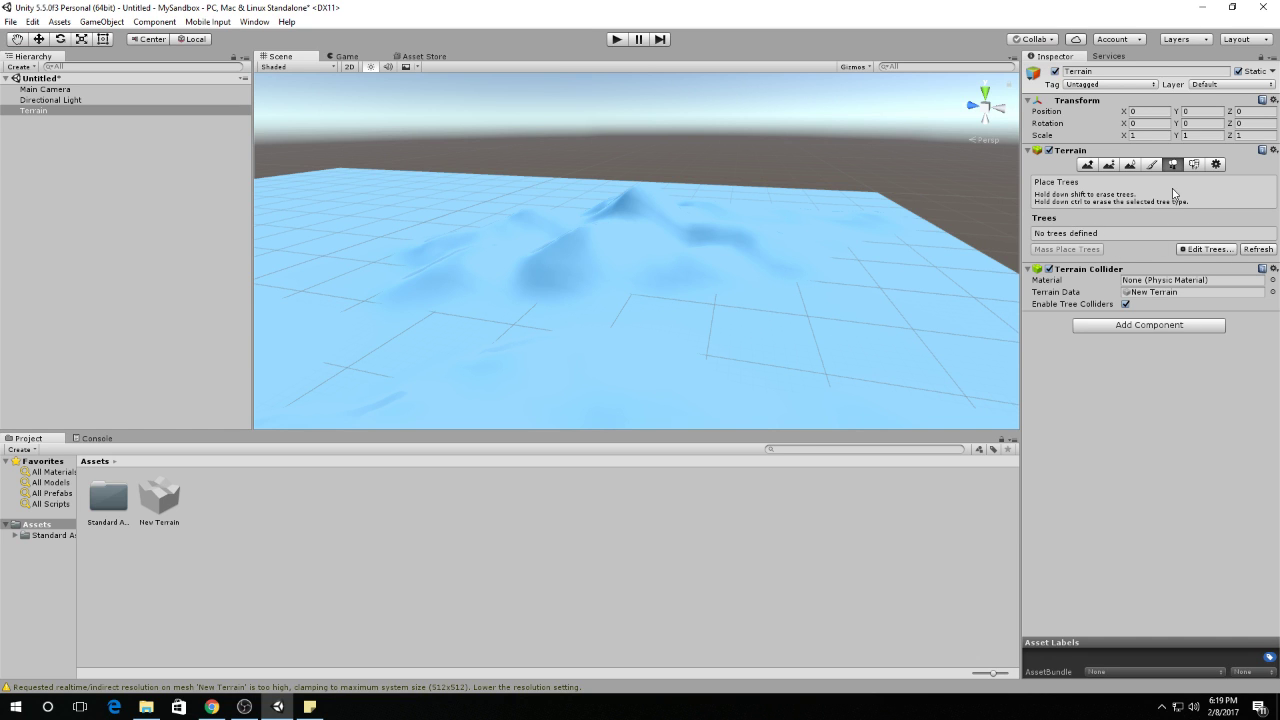
# Add a tree type to the terrain using the Conifer_Desktop prefab.
pyautogui.click(1207, 249)
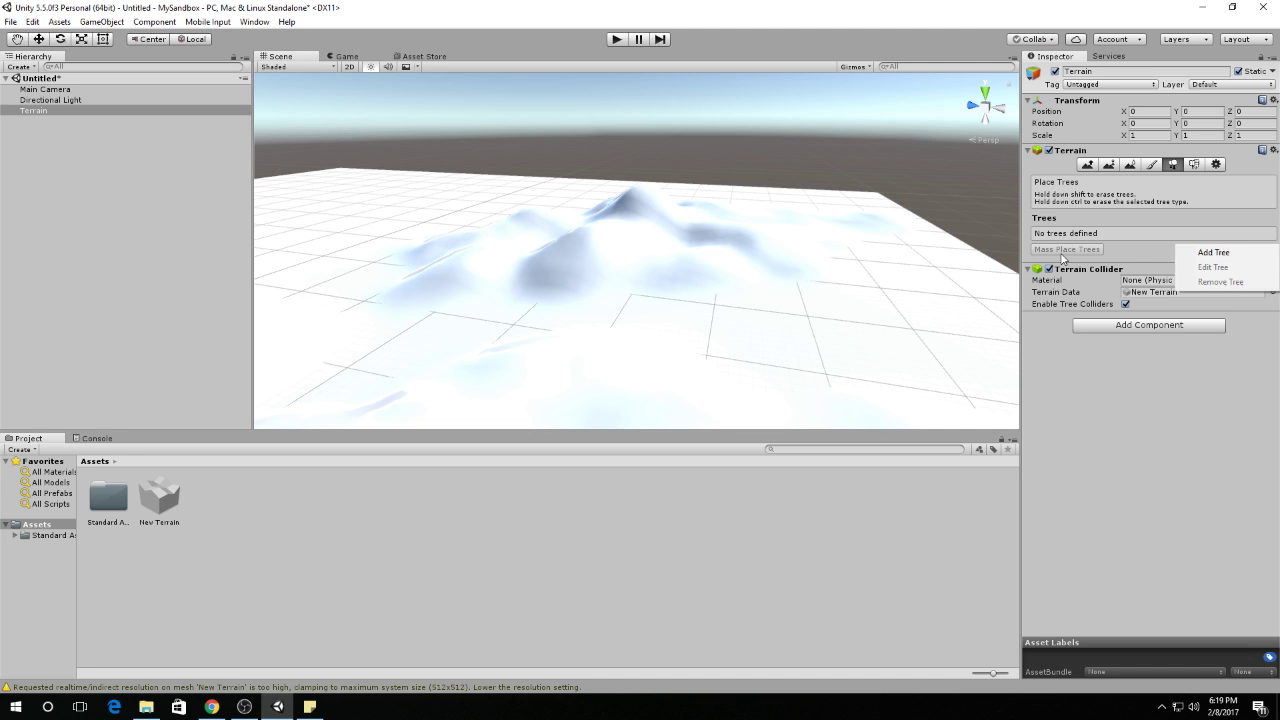
pyautogui.click(1242, 254)
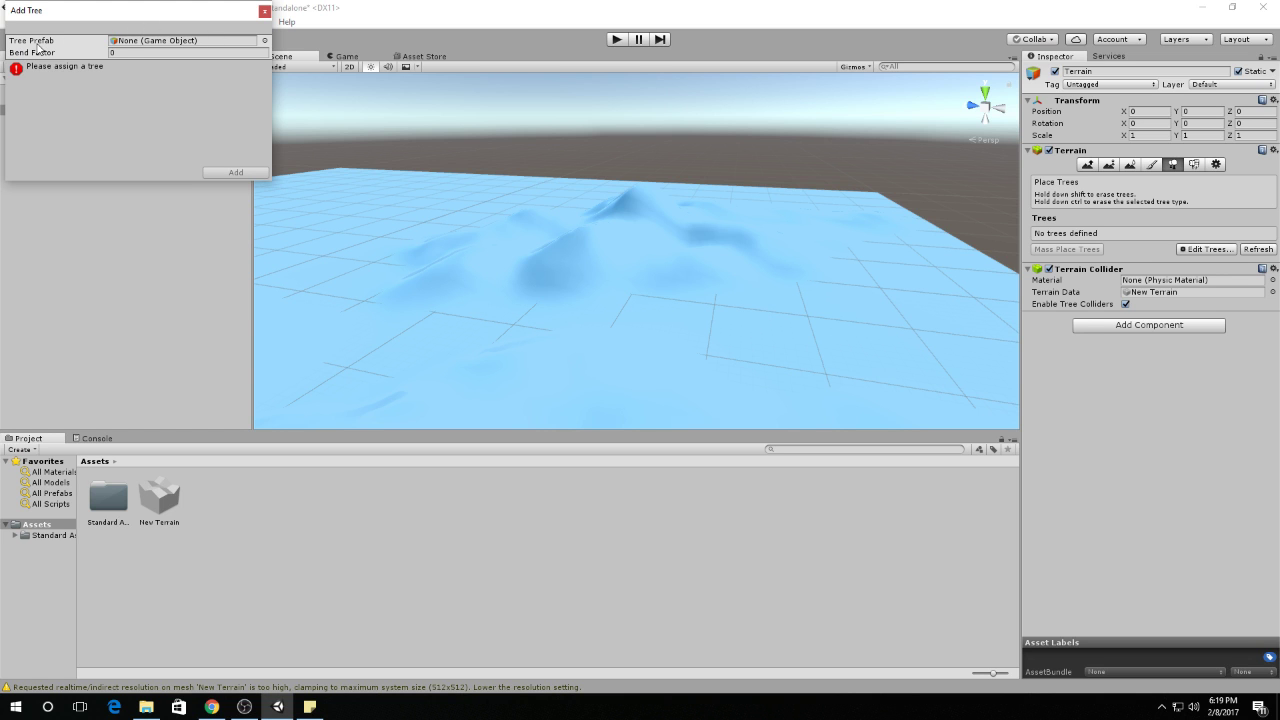
pyautogui.click(265, 41)
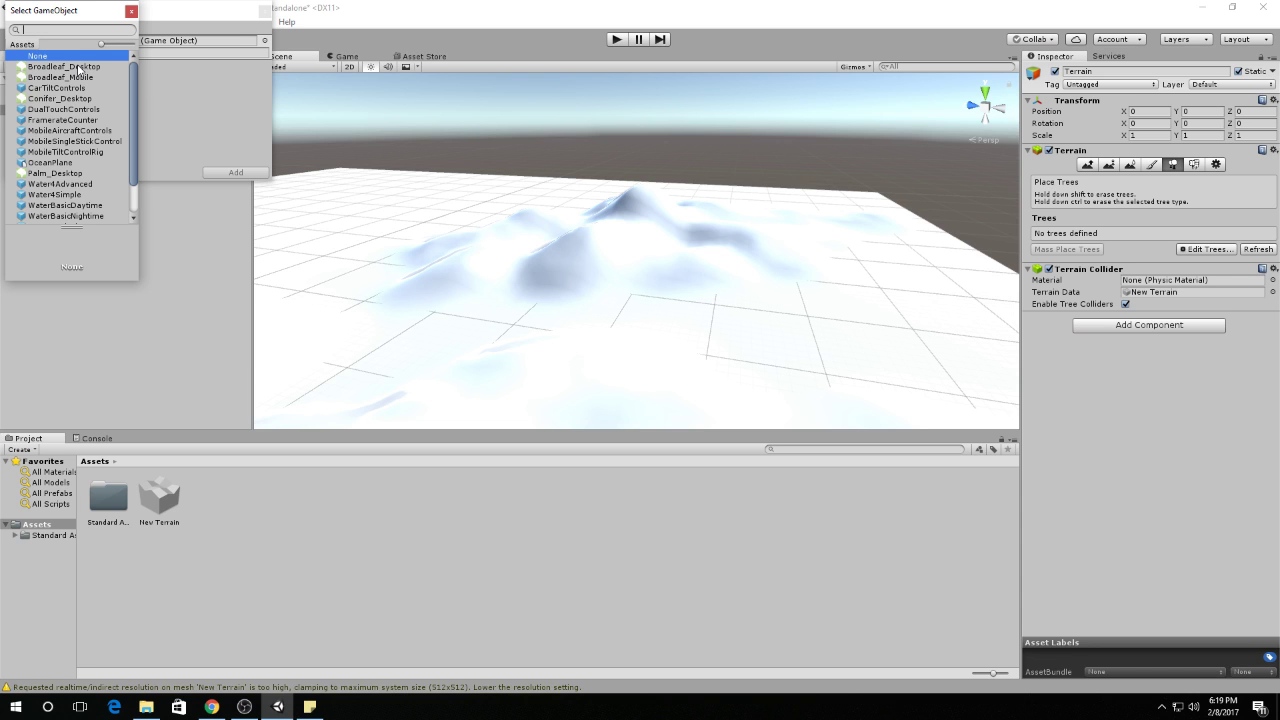
pyautogui.scroll(-2, 53, 203)
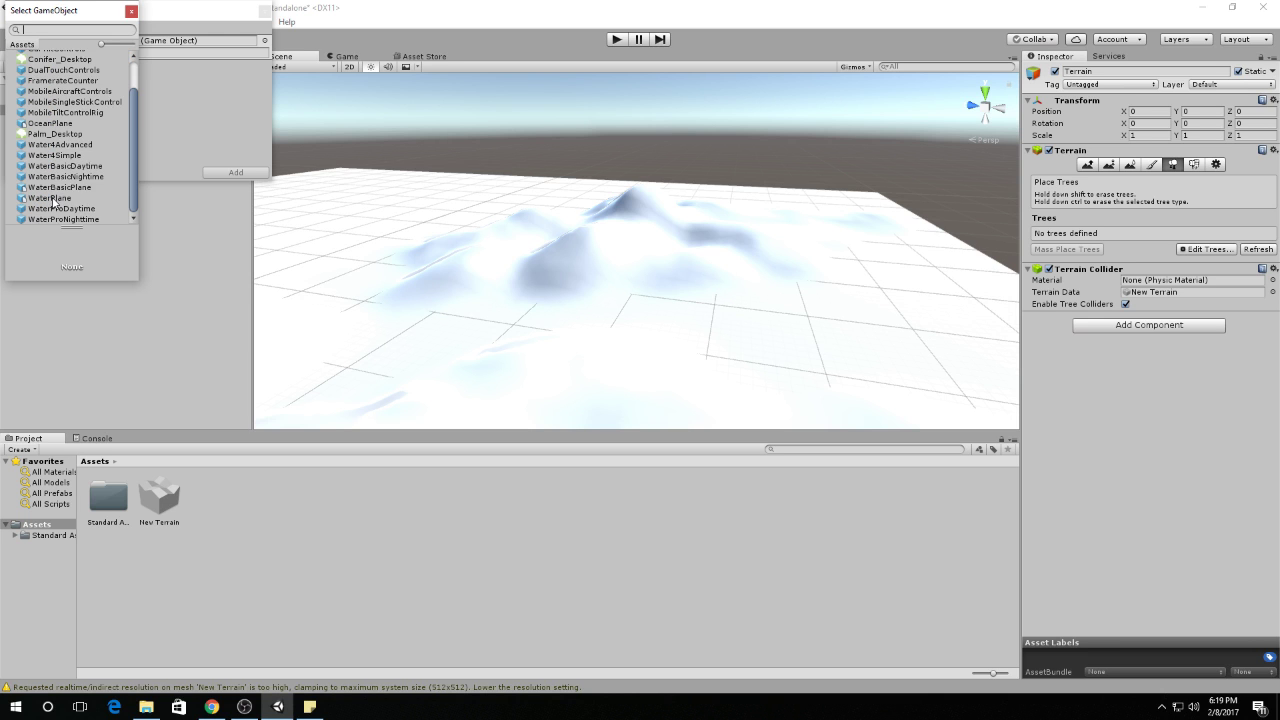
pyautogui.scroll(2, 53, 203)
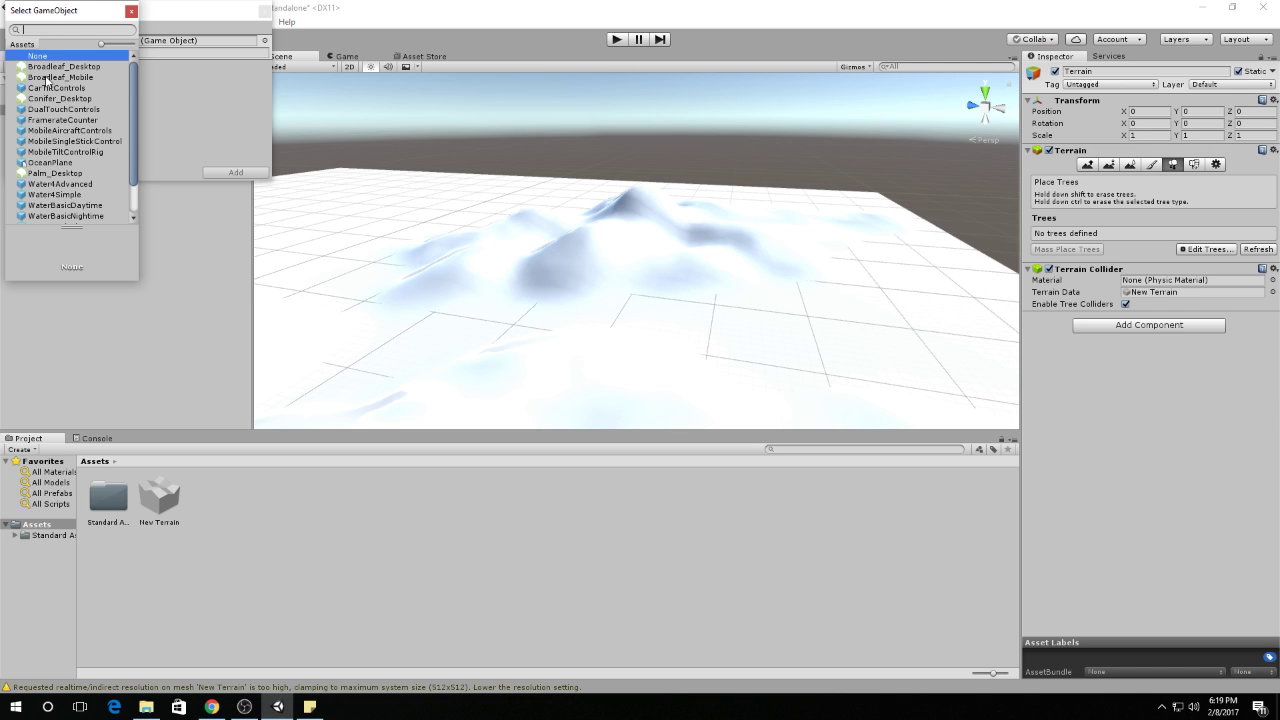
pyautogui.click(50, 99)
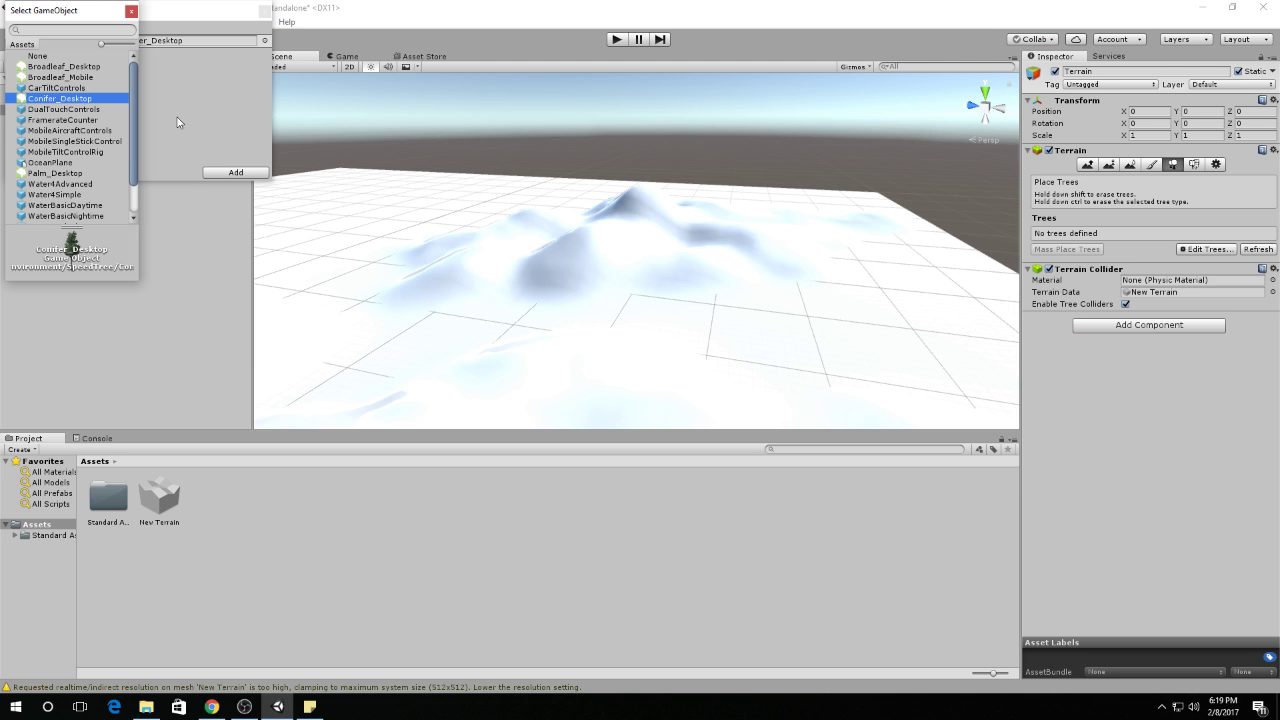
pyautogui.click(129, 12)
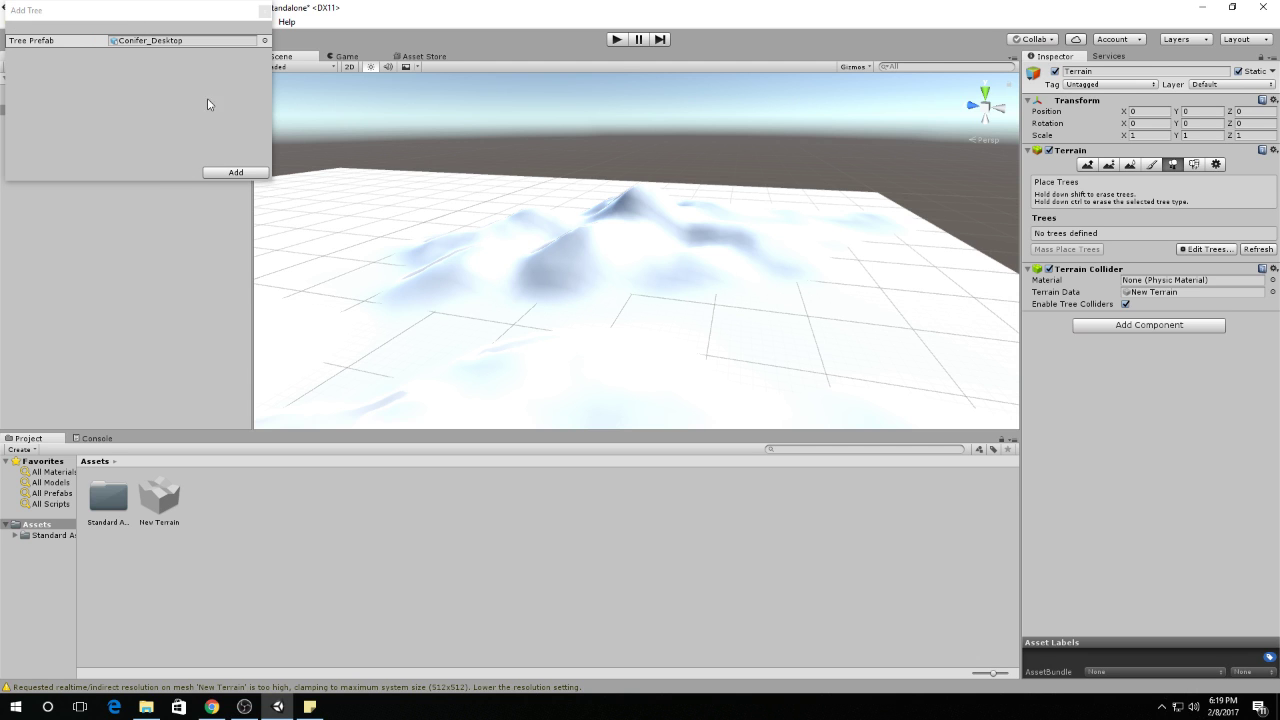
pyautogui.click(236, 173)
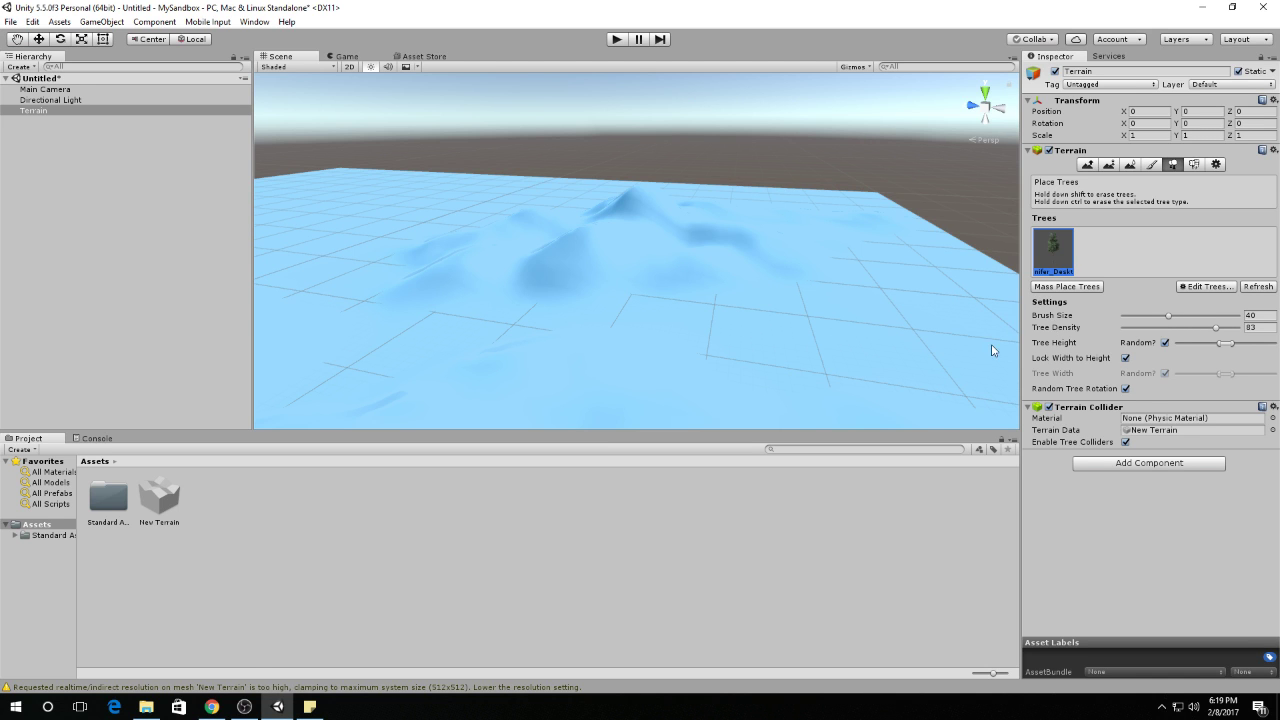
# In Sticky Notes, add "When painting trees - add a new tree prefab - be careful of brush size and tree density!!" to the Environments note.
pyautogui.click(310, 706)
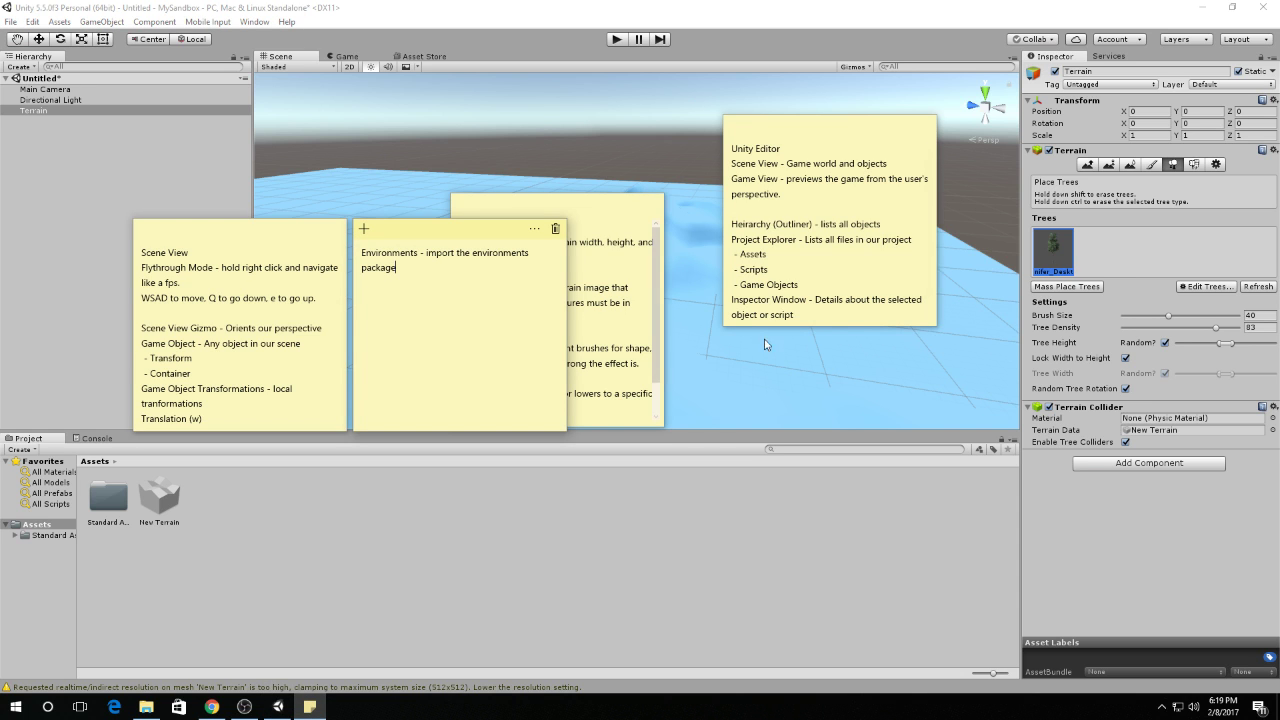
pyautogui.write('Whe')
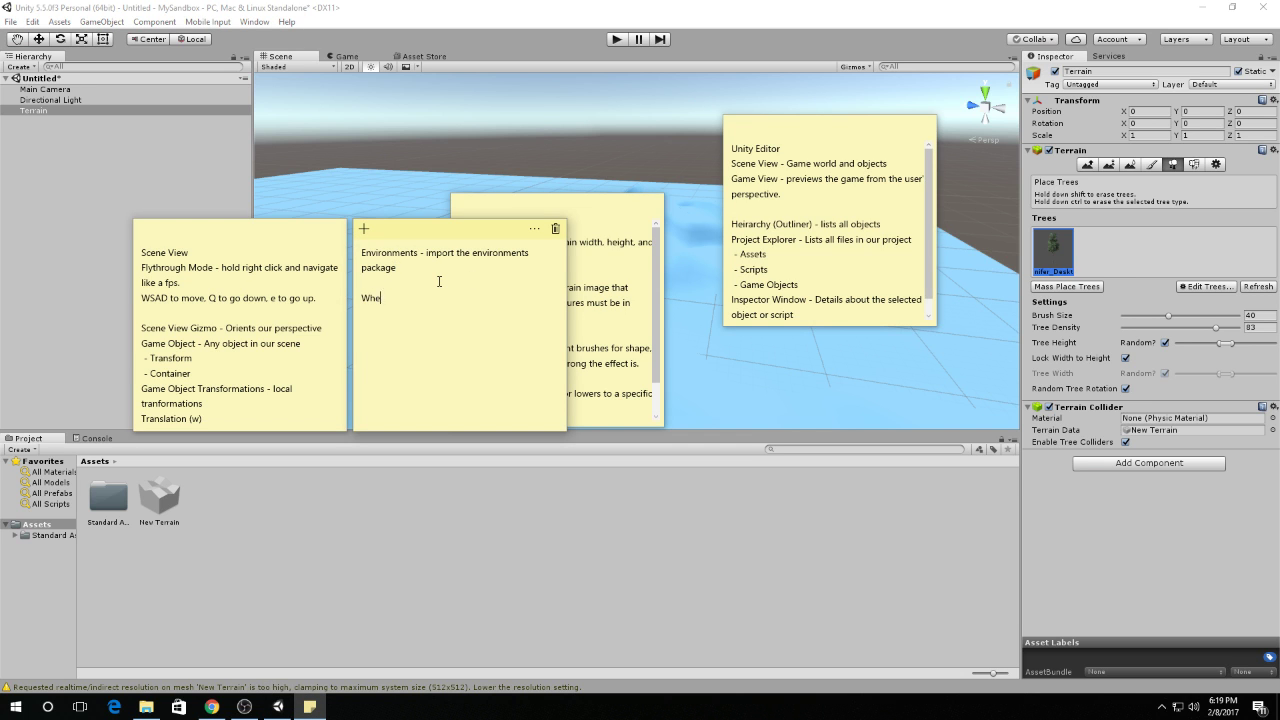
pyautogui.write('n painting trees - add a new tree prefab - be careful of brush size and tree density!!')
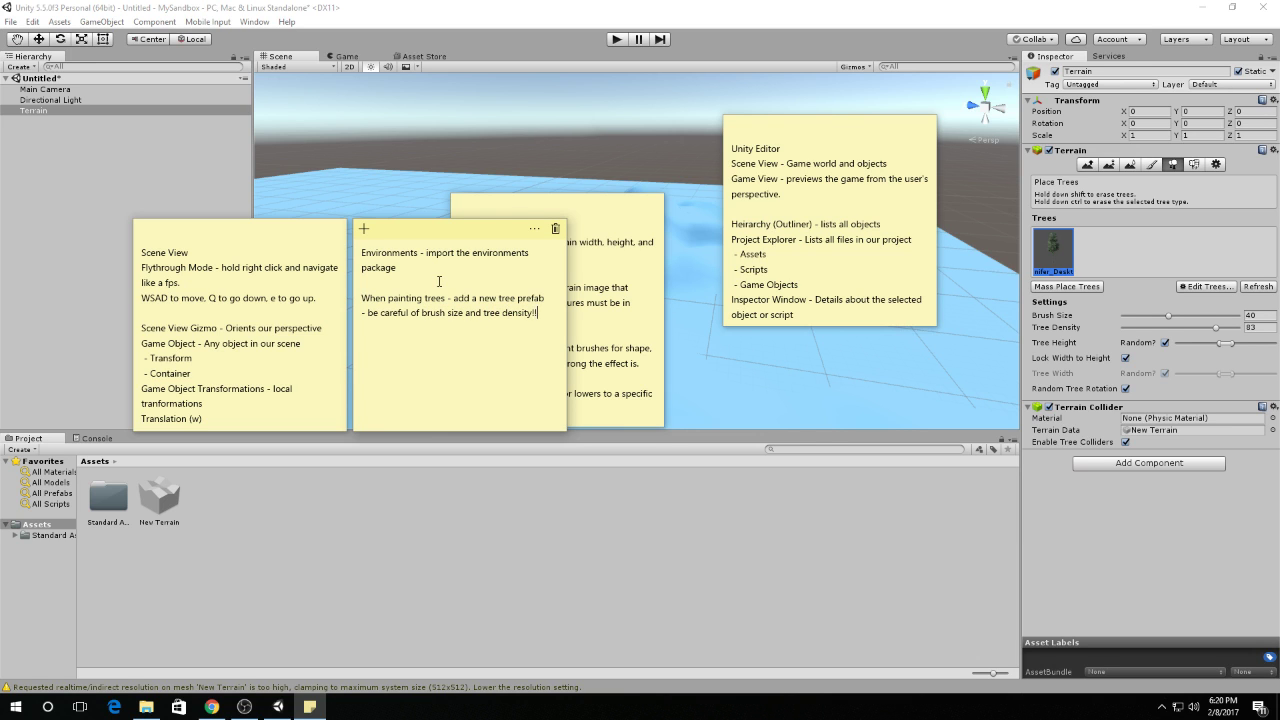
# Back in Unity, place a conifer on the far mountain using brush size 1 and tree density 12.
pyautogui.click(795, 41)
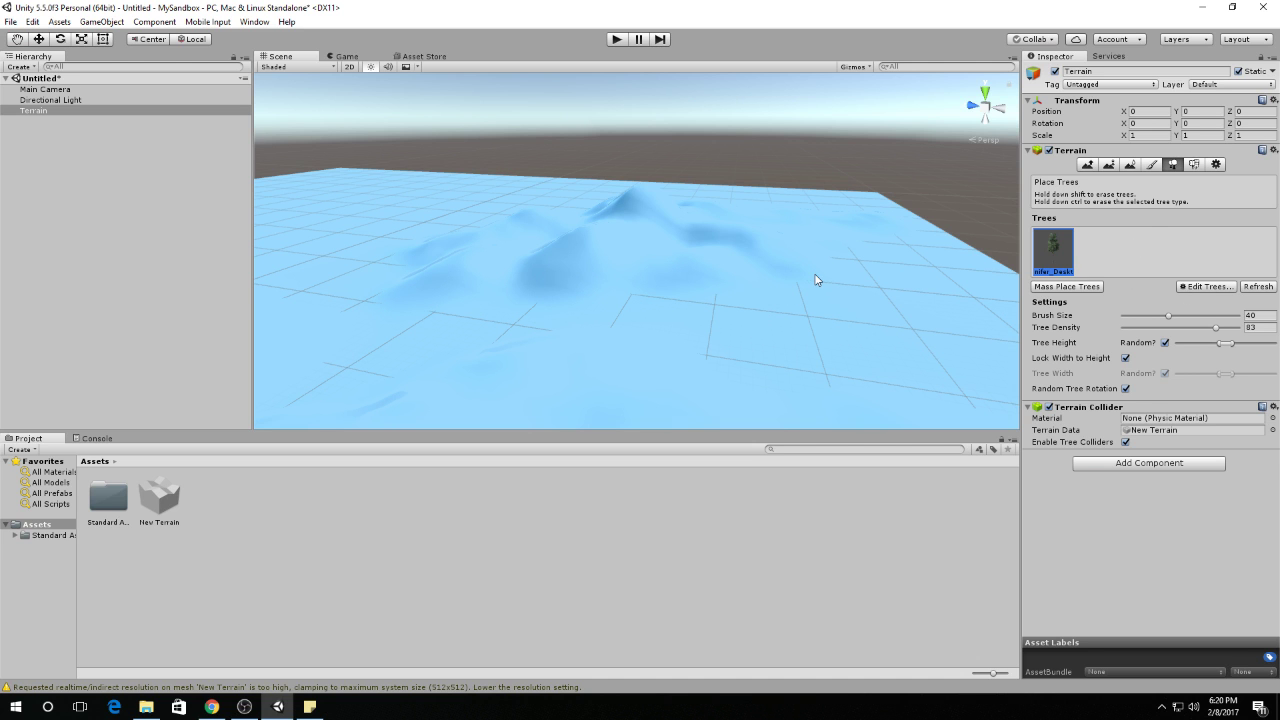
pyautogui.moveTo(1168, 318); pyautogui.dragTo(1133, 322)
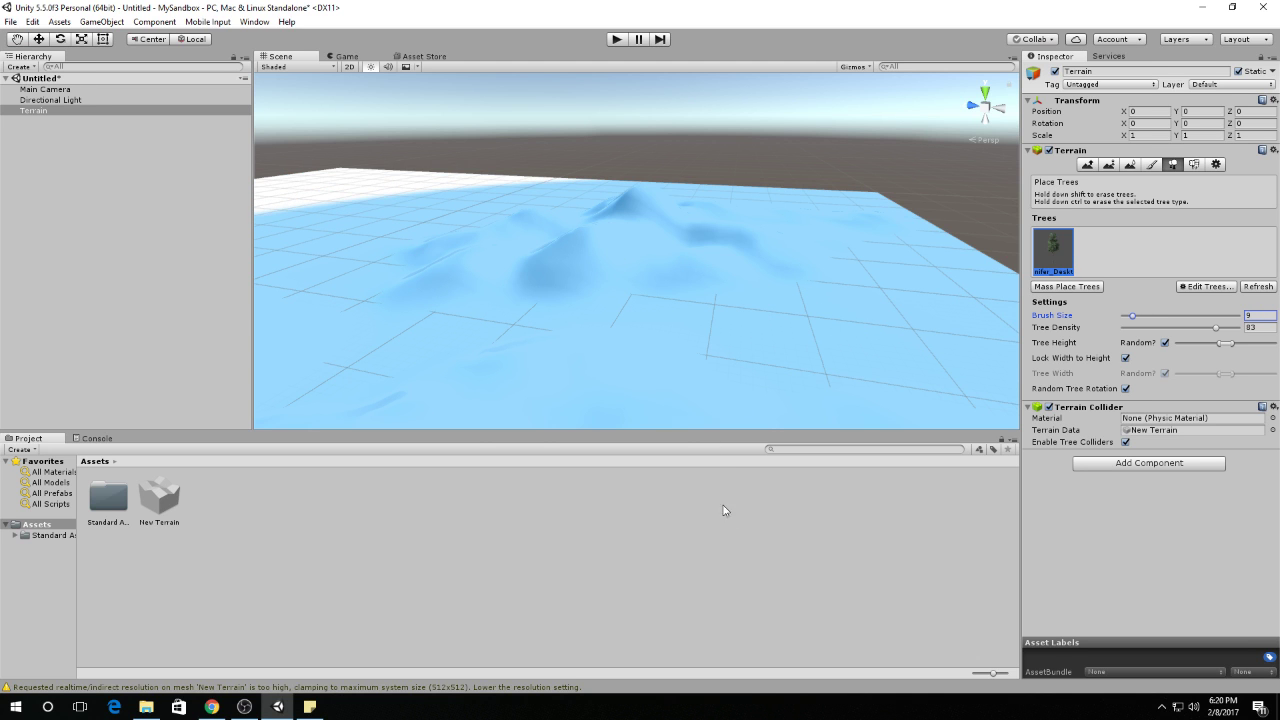
pyautogui.moveTo(1139, 322); pyautogui.dragTo(1123, 322)
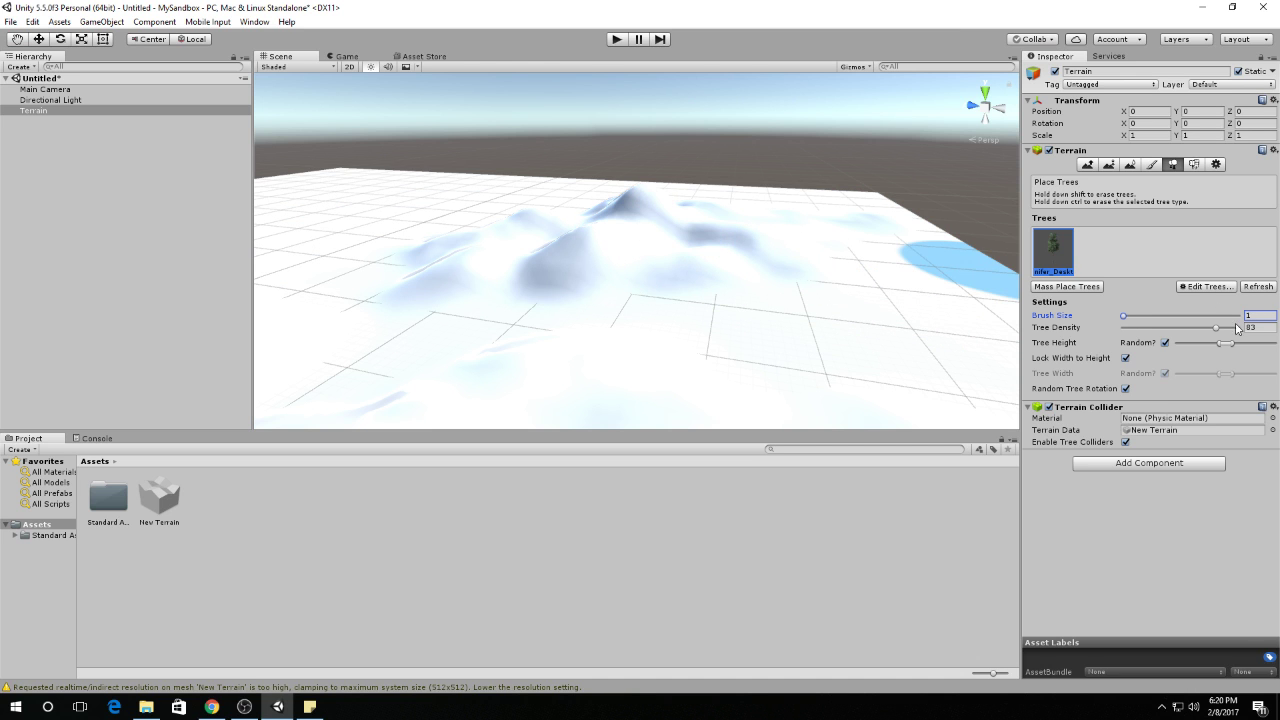
pyautogui.moveTo(1220, 332); pyautogui.dragTo(1127, 331)
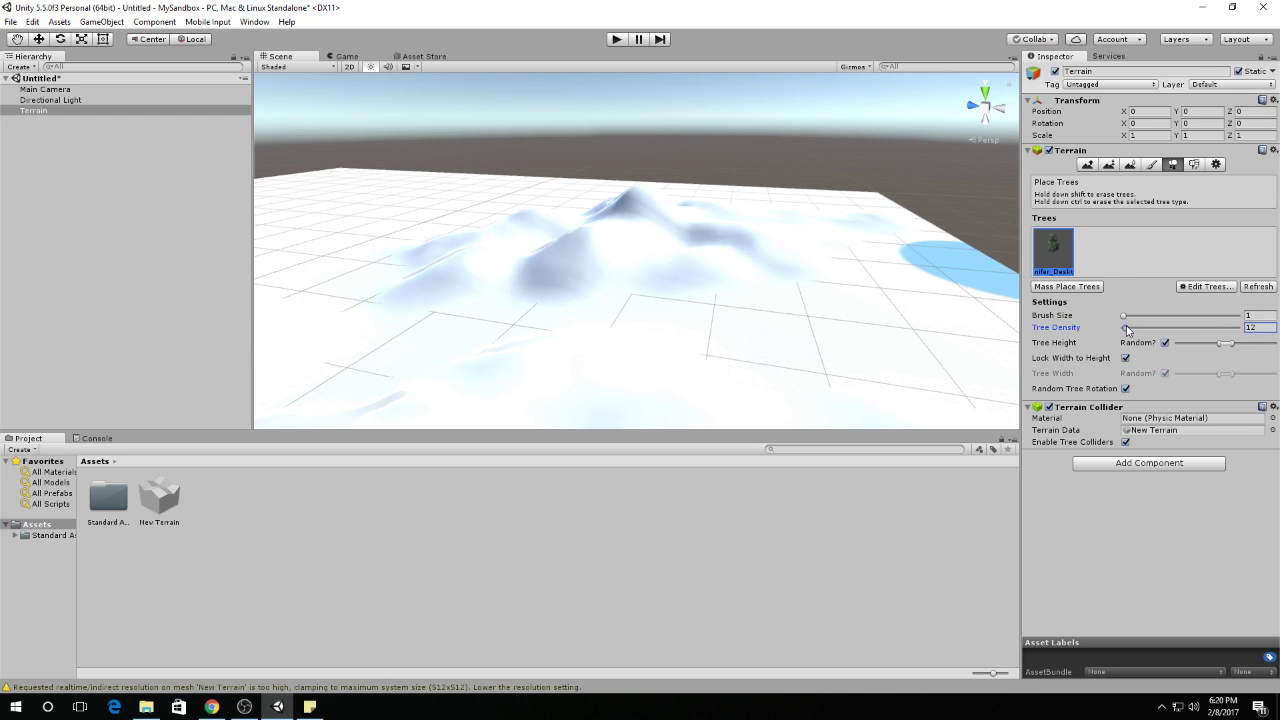
pyautogui.click(649, 229)
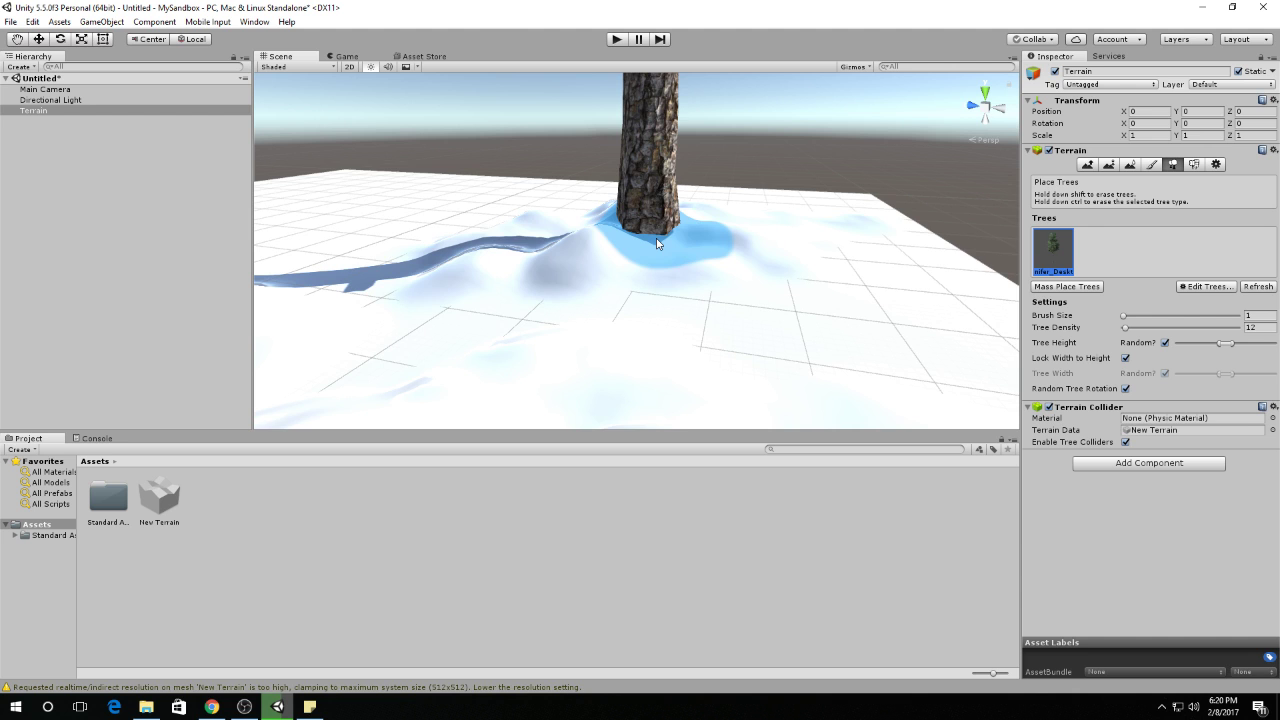
pyautogui.scroll(-10, 660, 240)
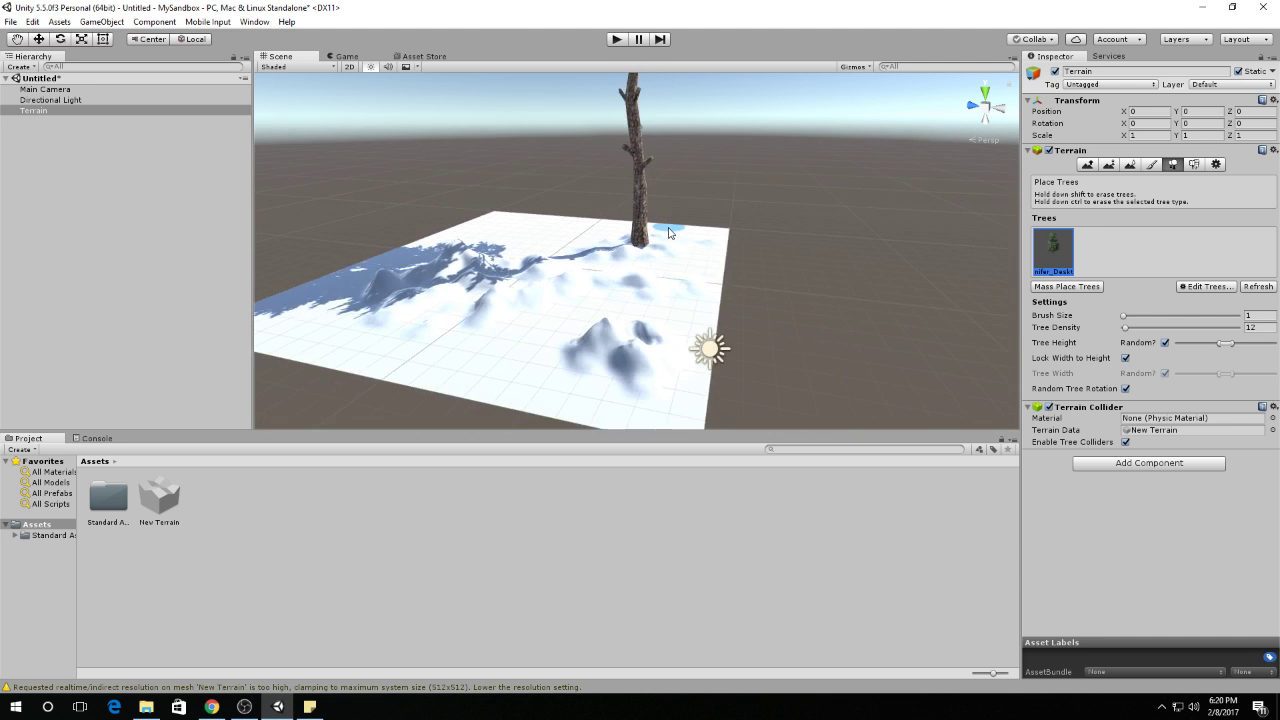
# Lower the random tree height range to near its minimum and place a smaller conifer on the mountain beside the tall one.
pyautogui.scroll(-6, 669, 232)
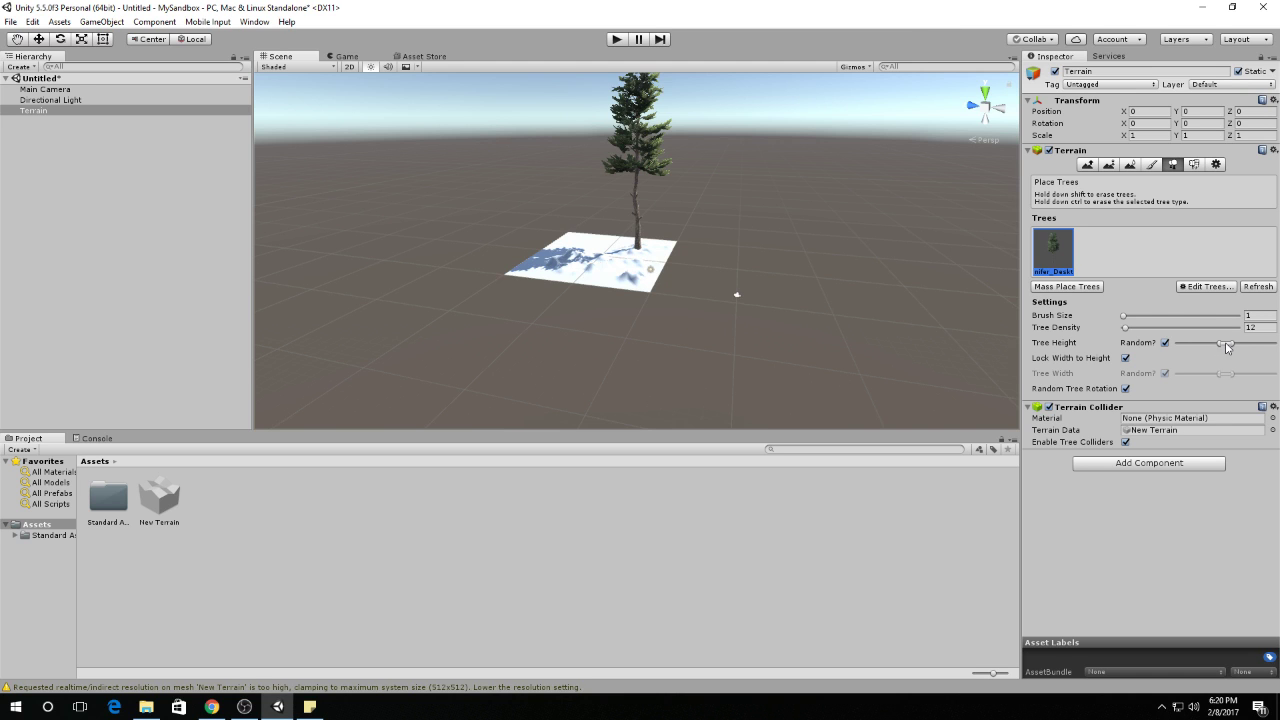
pyautogui.moveTo(1225, 344); pyautogui.dragTo(1185, 344)
pyautogui.scroll(8, 636, 288)
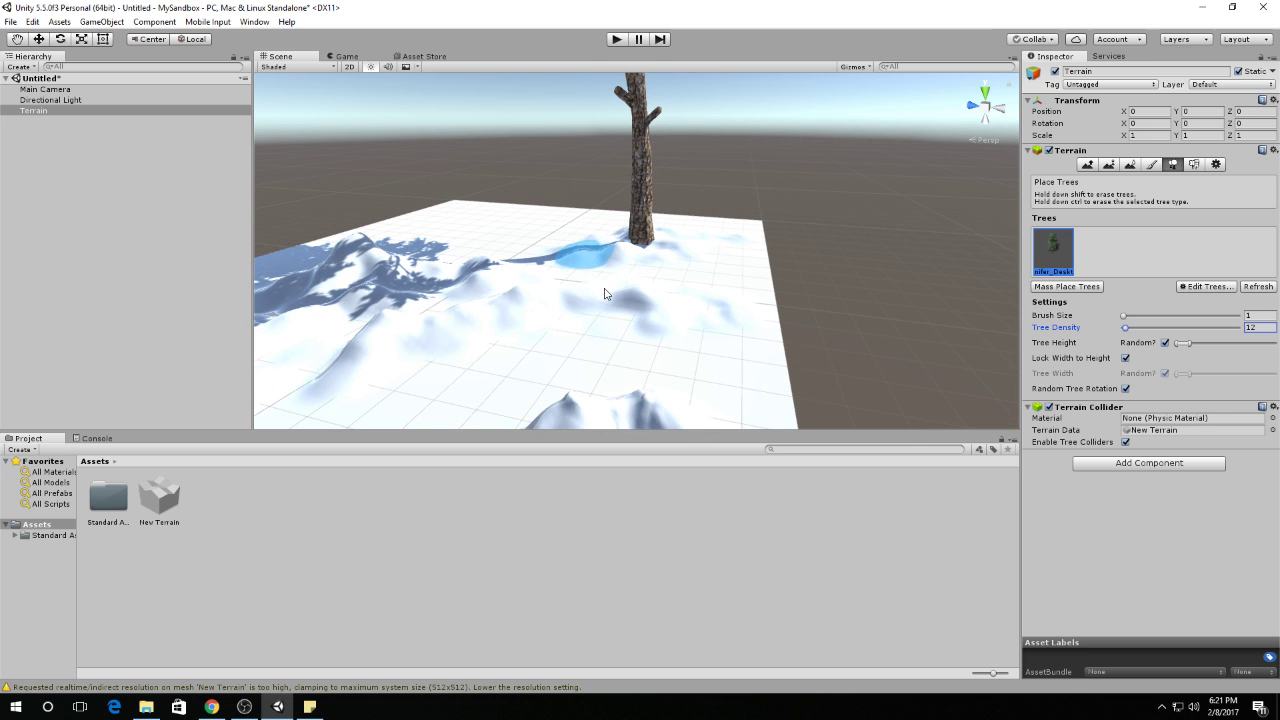
pyautogui.click(604, 290)
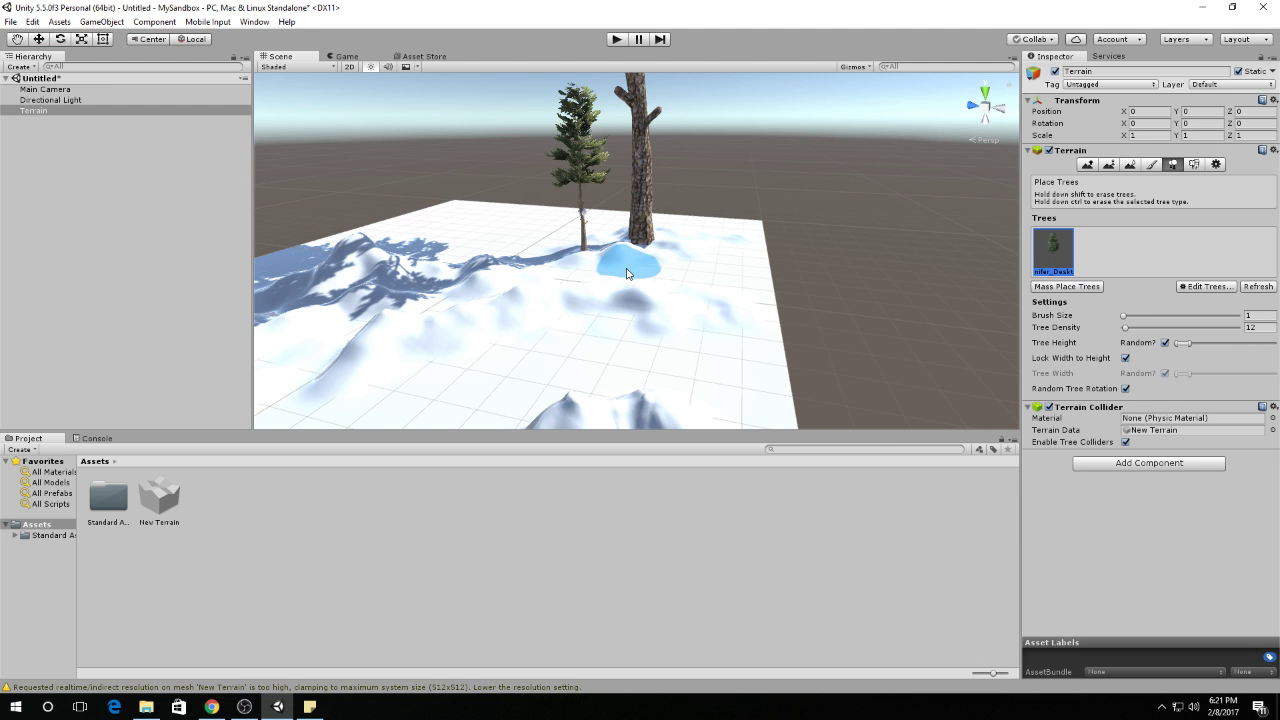
# Examine the size of the smaller conifer against the tall one from close up and farther away.
pyautogui.scroll(5, 577, 273)
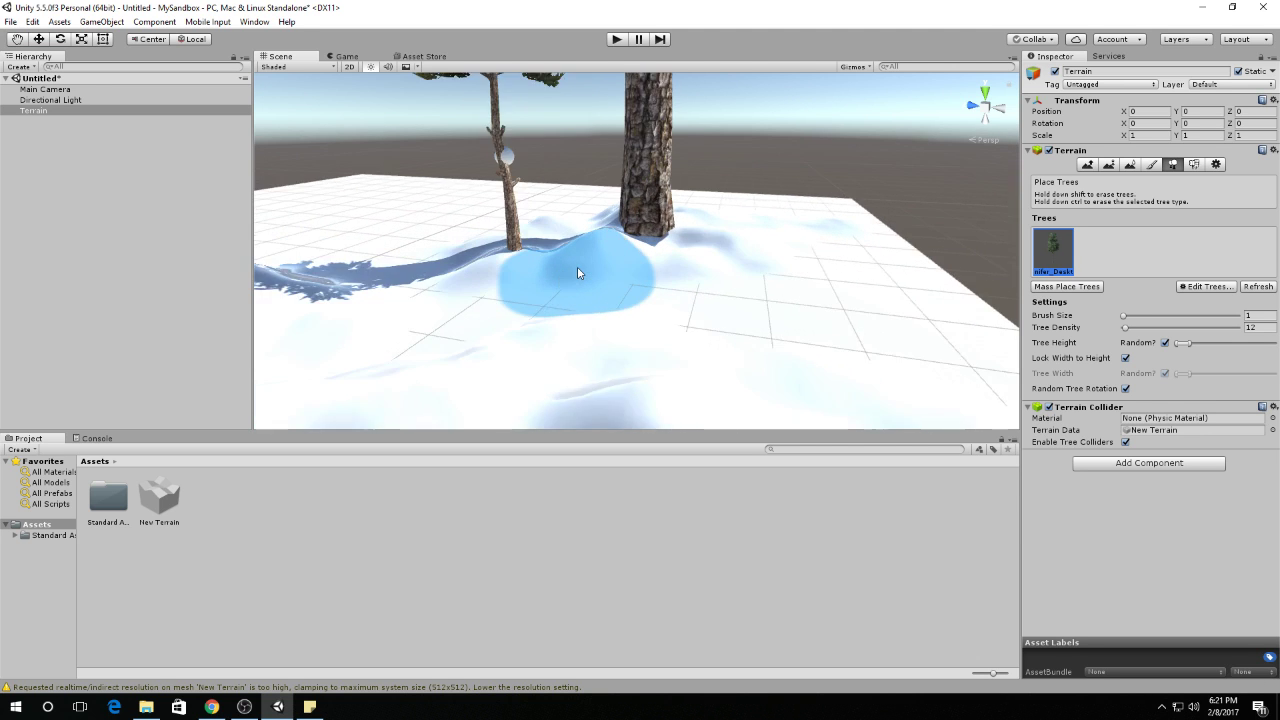
pyautogui.scroll(2, 577, 266)
pyautogui.scroll(-4, 577, 266)
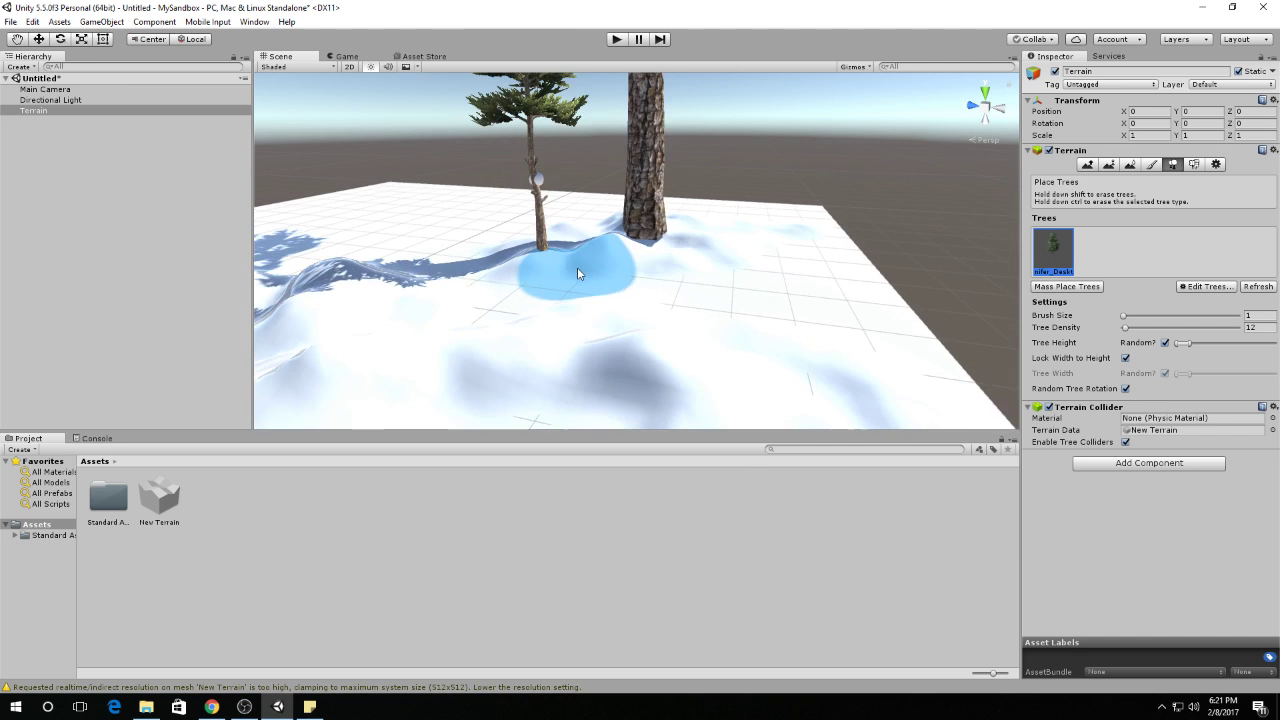
pyautogui.scroll(-4, 577, 270)
pyautogui.scroll(3, 577, 272)
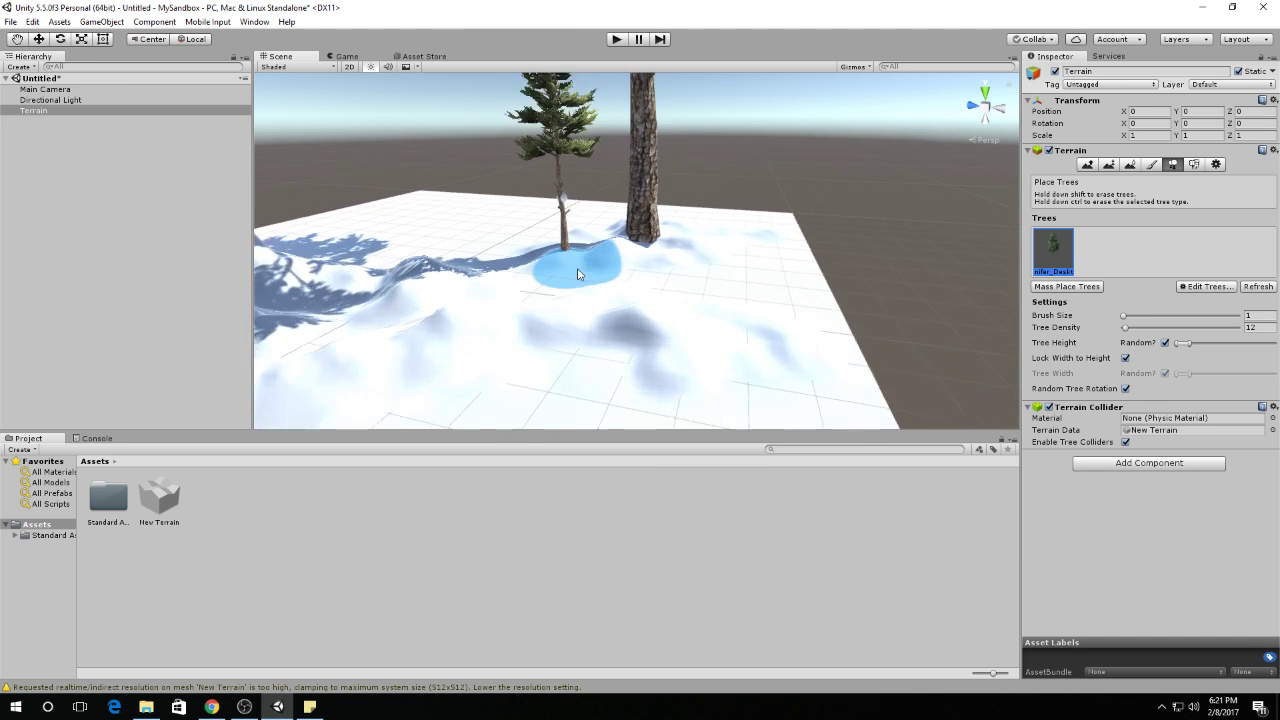
pyautogui.scroll(2, 577, 270)
pyautogui.scroll(-3, 577, 268)
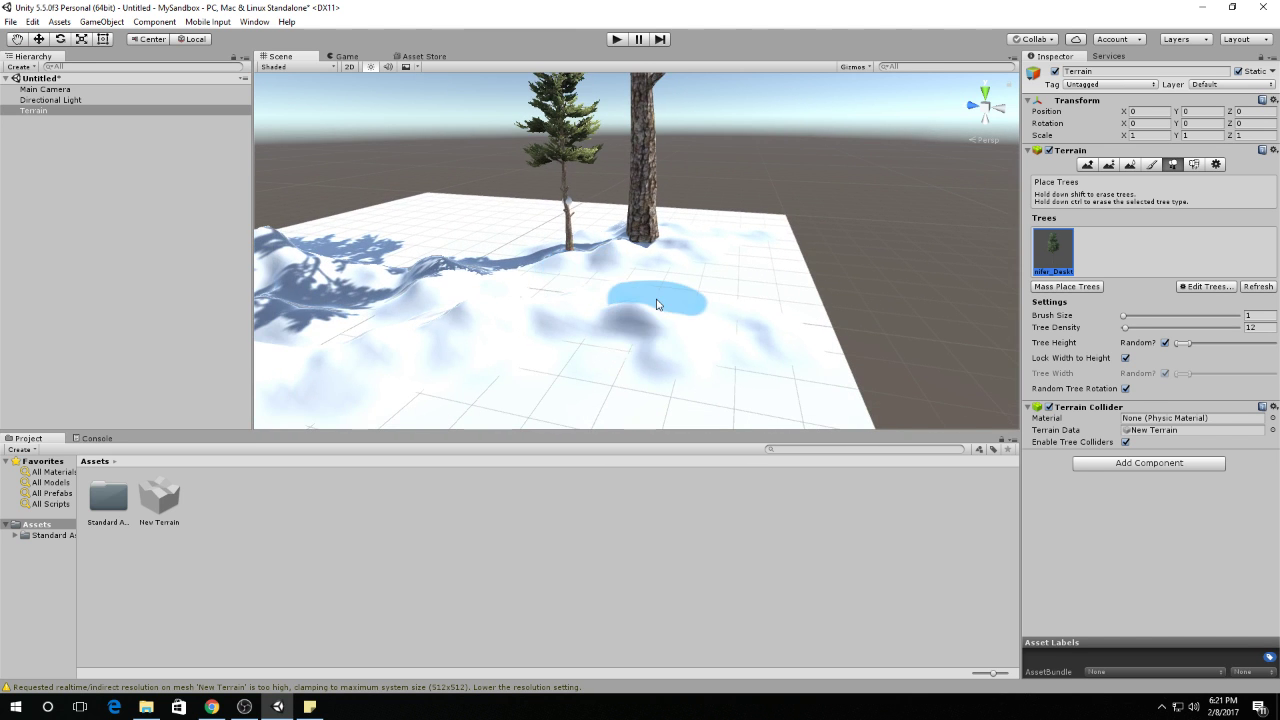
pyautogui.scroll(-3, 655, 305)
# Set the tree brush size to 15.9 and place six conifers spread across the terrain.
pyautogui.click(1126, 318)
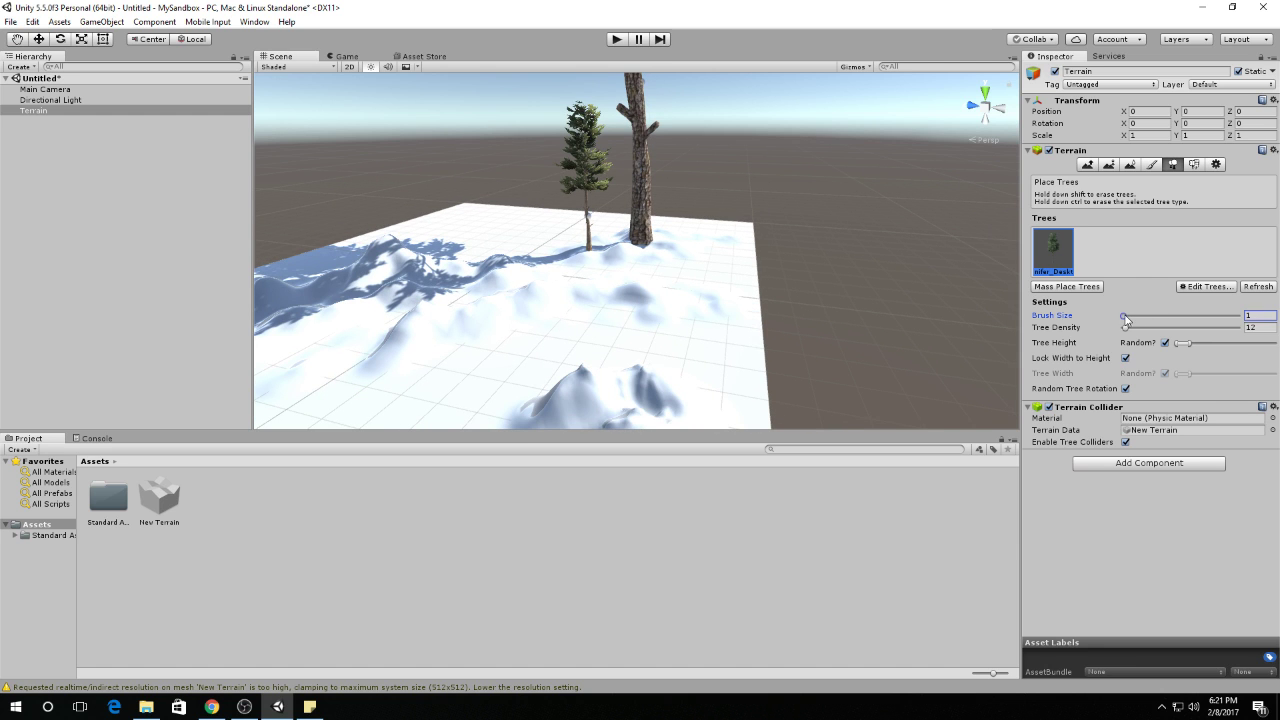
pyautogui.moveTo(1126, 318); pyautogui.dragTo(1142, 320)
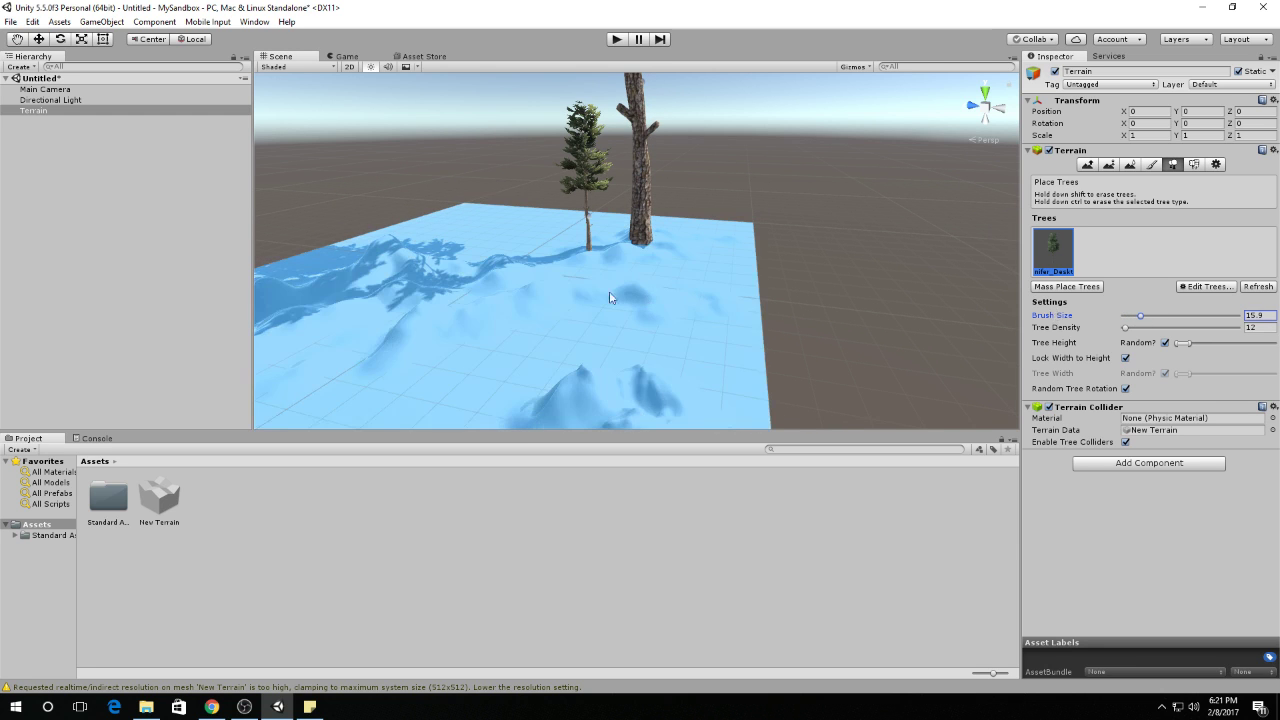
pyautogui.click(502, 312)
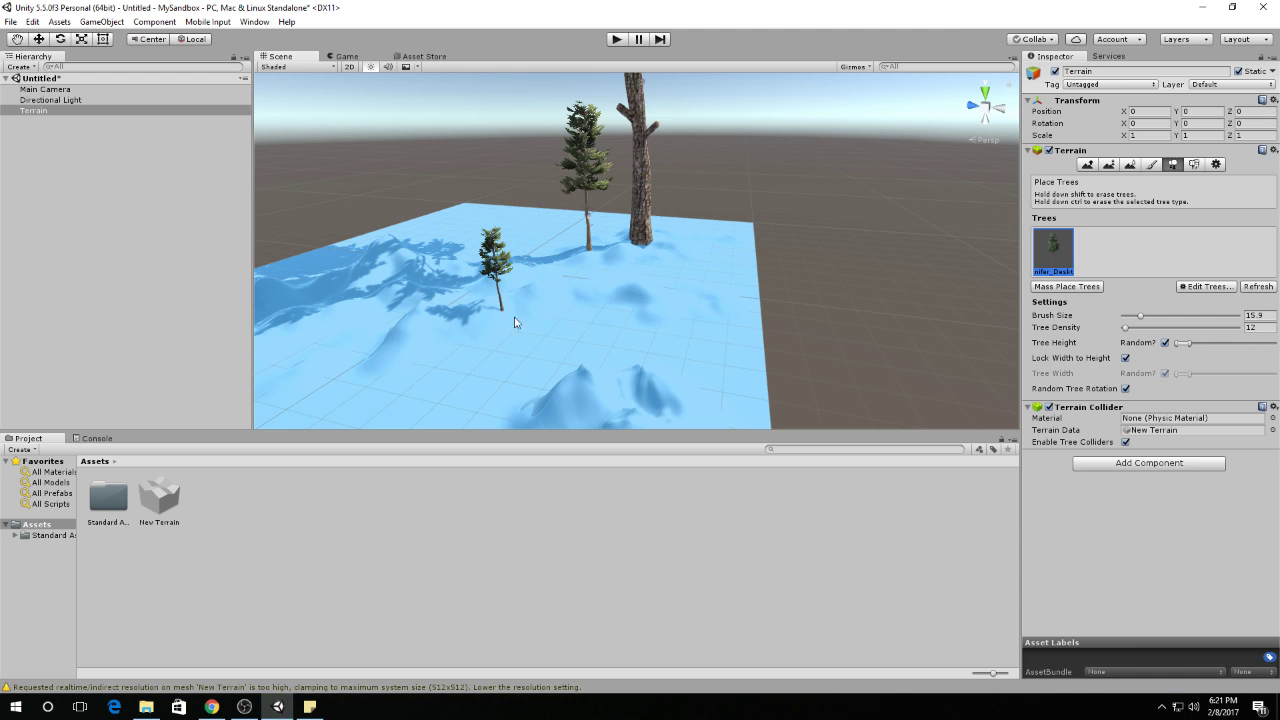
pyautogui.scroll(-5, 651, 325)
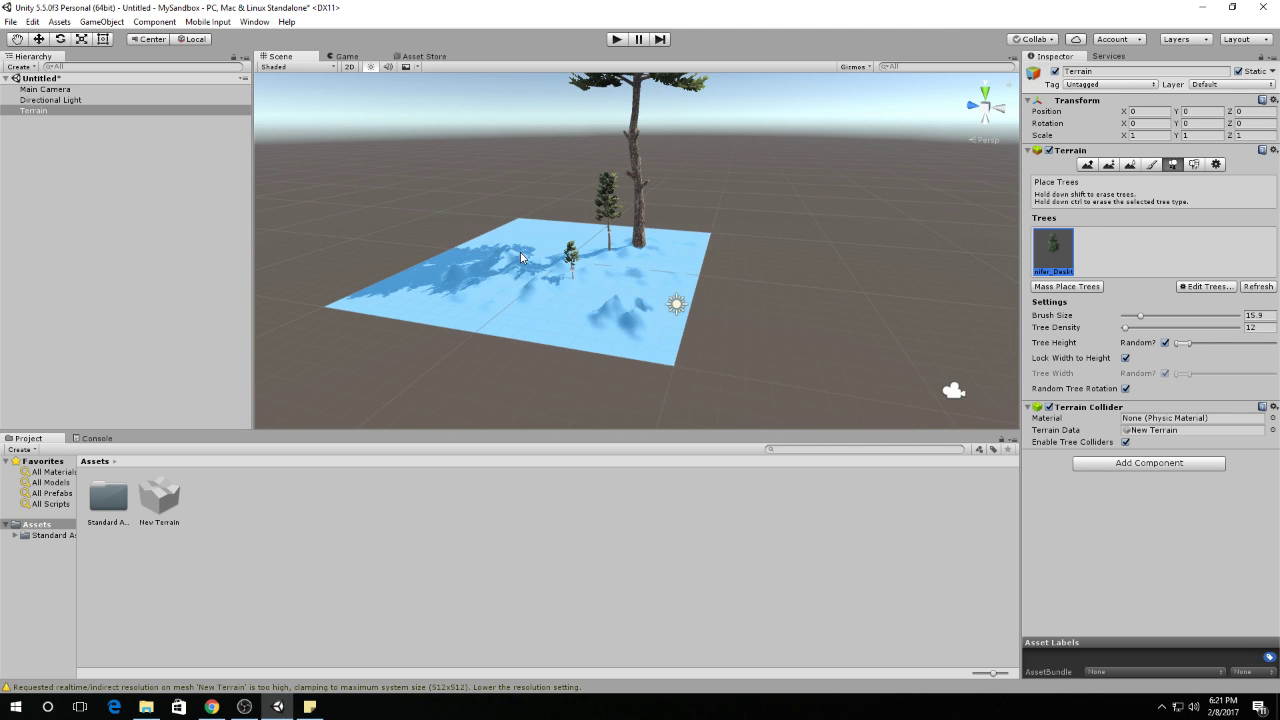
pyautogui.click(522, 245)
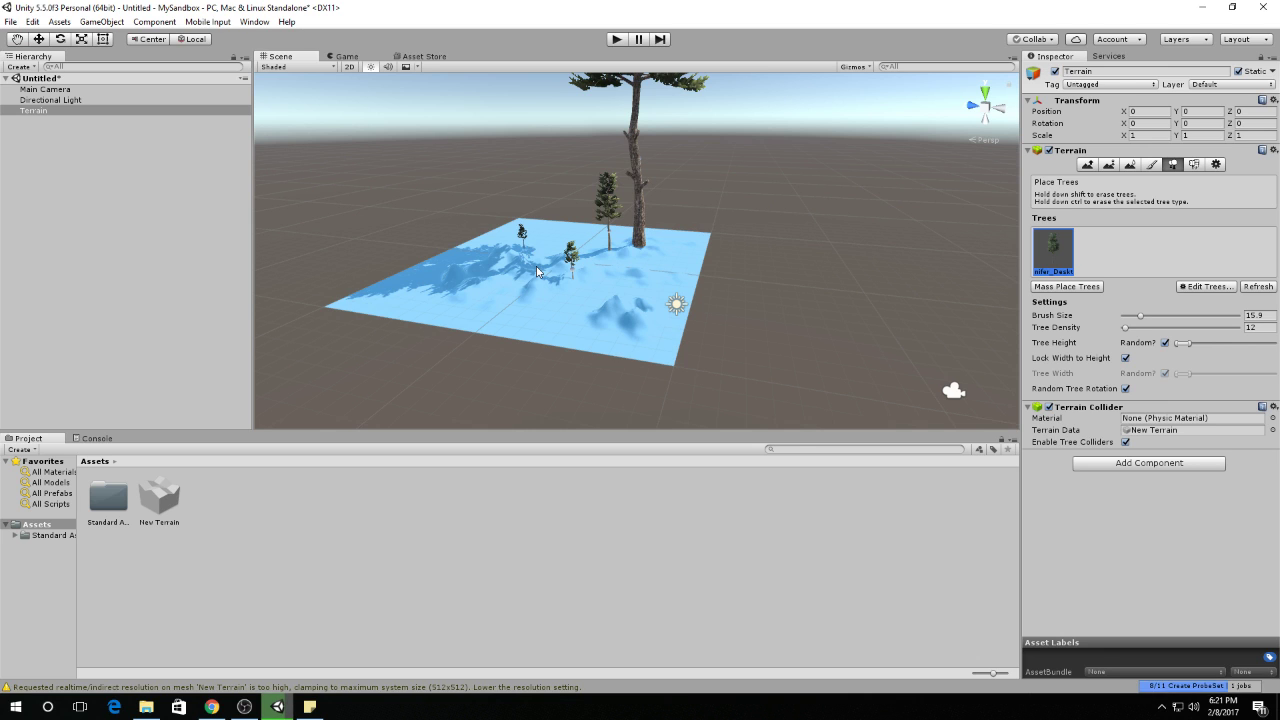
pyautogui.click(535, 265)
pyautogui.click(632, 280)
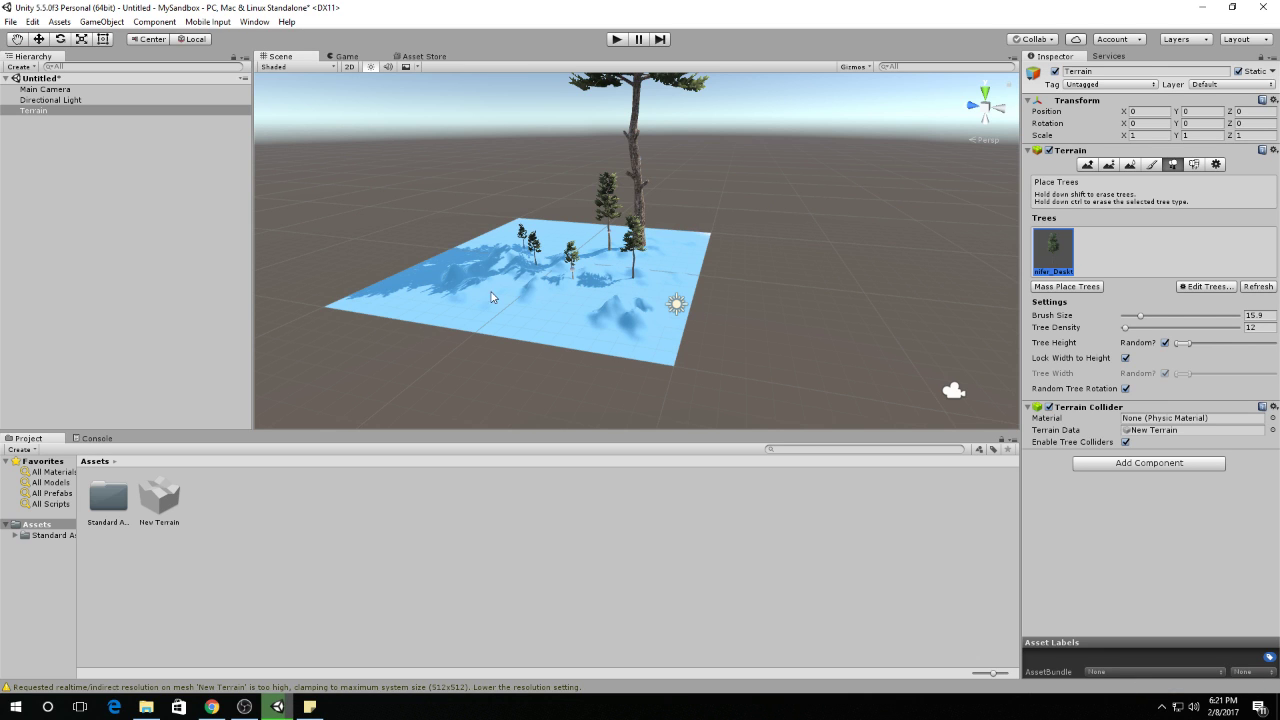
pyautogui.click(483, 287)
pyautogui.click(585, 315)
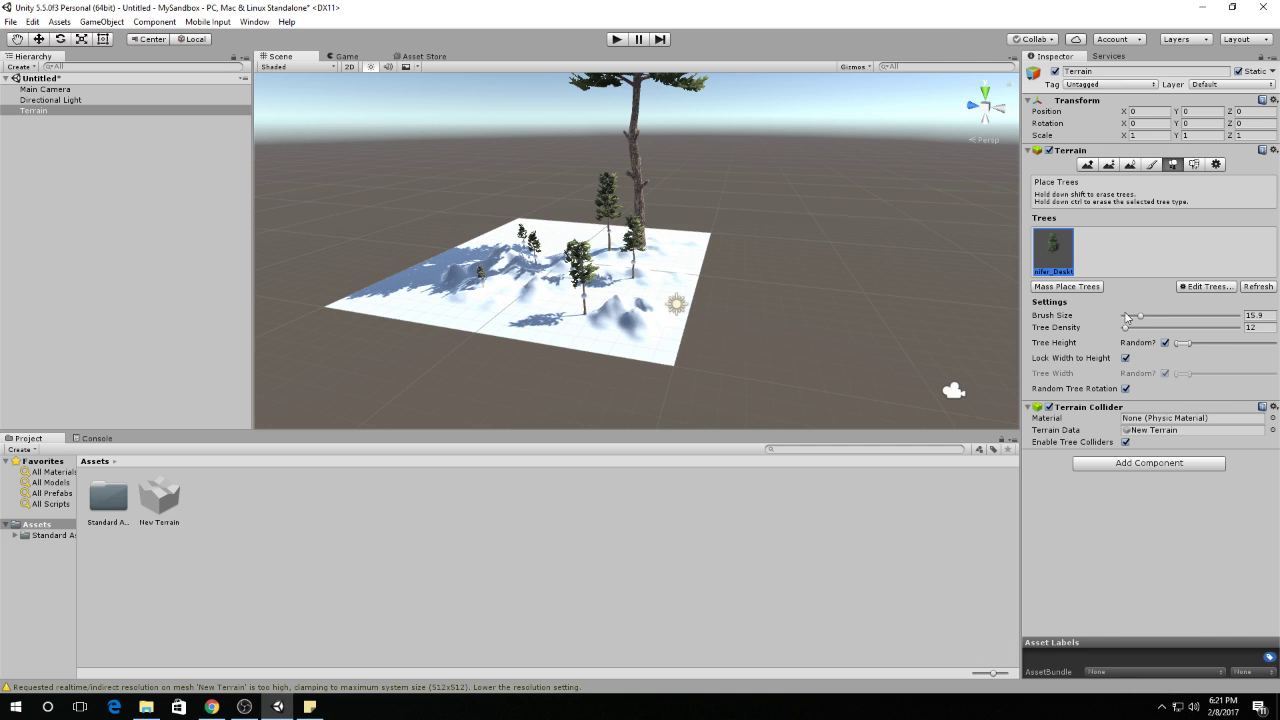
# Set the tree brush size back to 1 and place seven more conifers in the middle and along the near edge.
pyautogui.moveTo(1141, 317); pyautogui.dragTo(1123, 319)
pyautogui.click(532, 308)
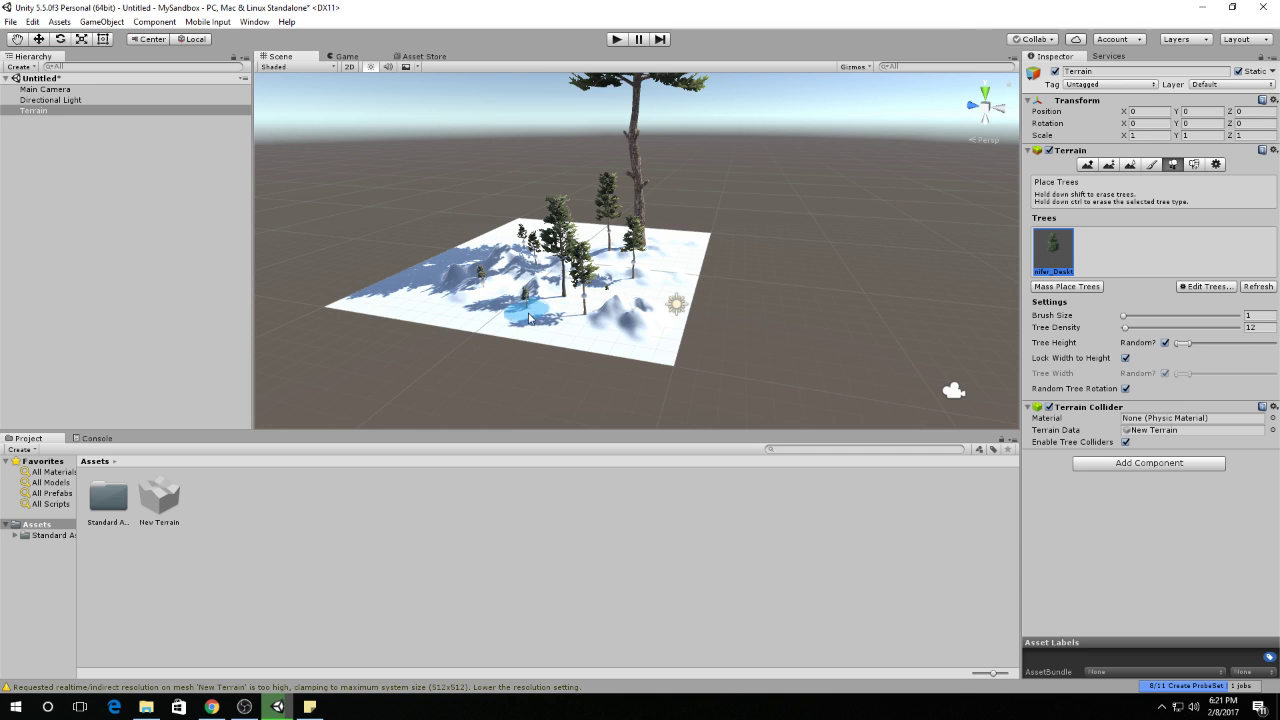
pyautogui.click(634, 298)
pyautogui.click(598, 280)
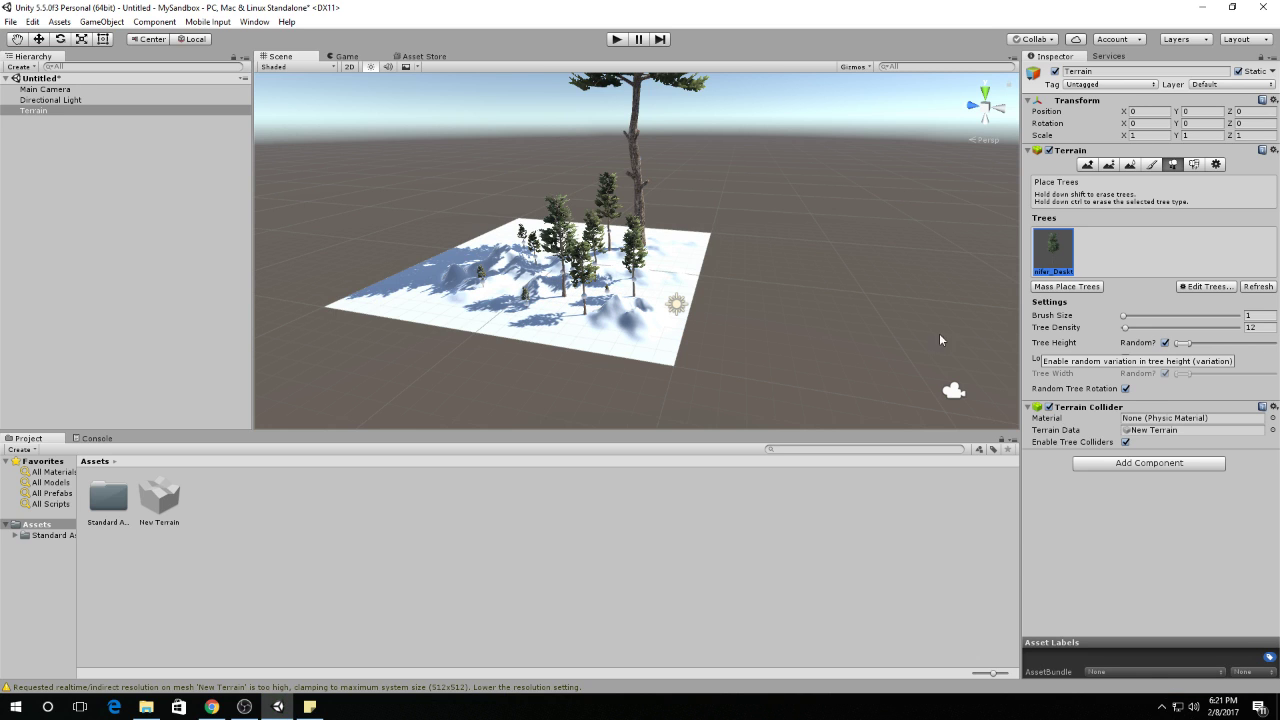
pyautogui.click(605, 335)
pyautogui.click(556, 334)
pyautogui.click(501, 327)
pyautogui.click(441, 302)
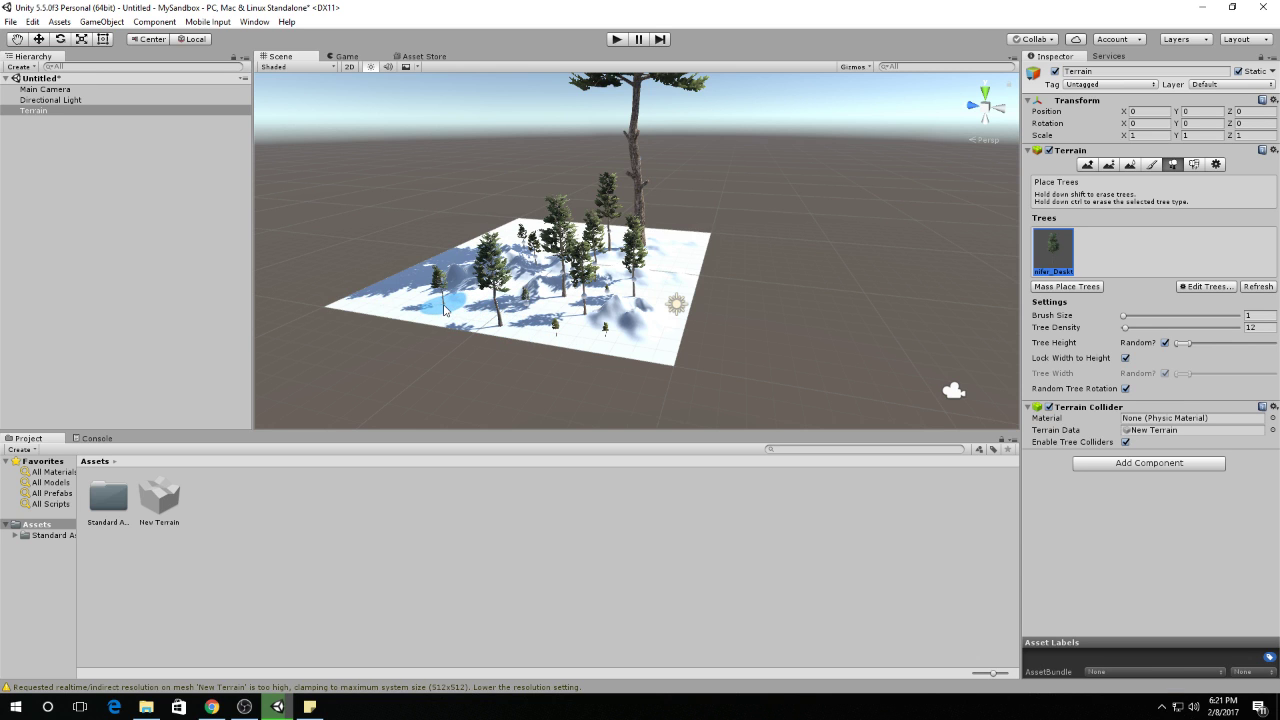
# Fill the terrain's sides and far corners with more conifers at brush size 1.
pyautogui.click(431, 268)
pyautogui.click(667, 266)
pyautogui.click(692, 236)
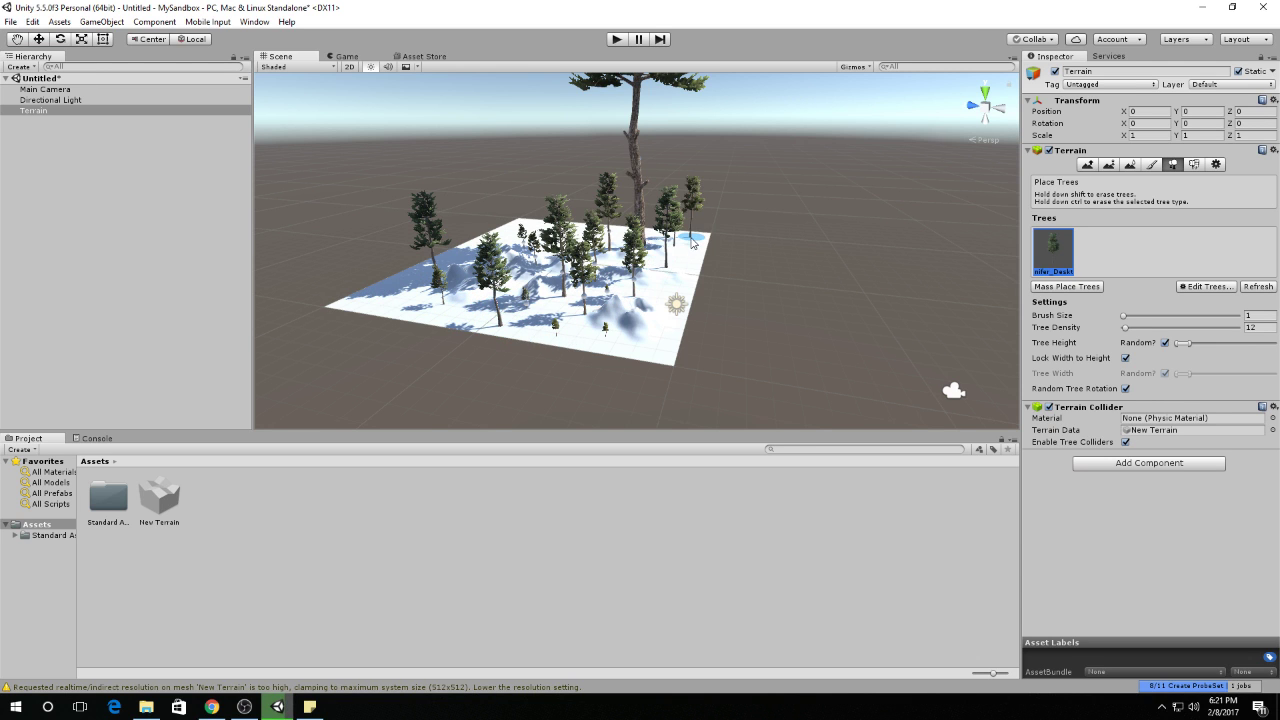
pyautogui.click(530, 224)
pyautogui.click(507, 236)
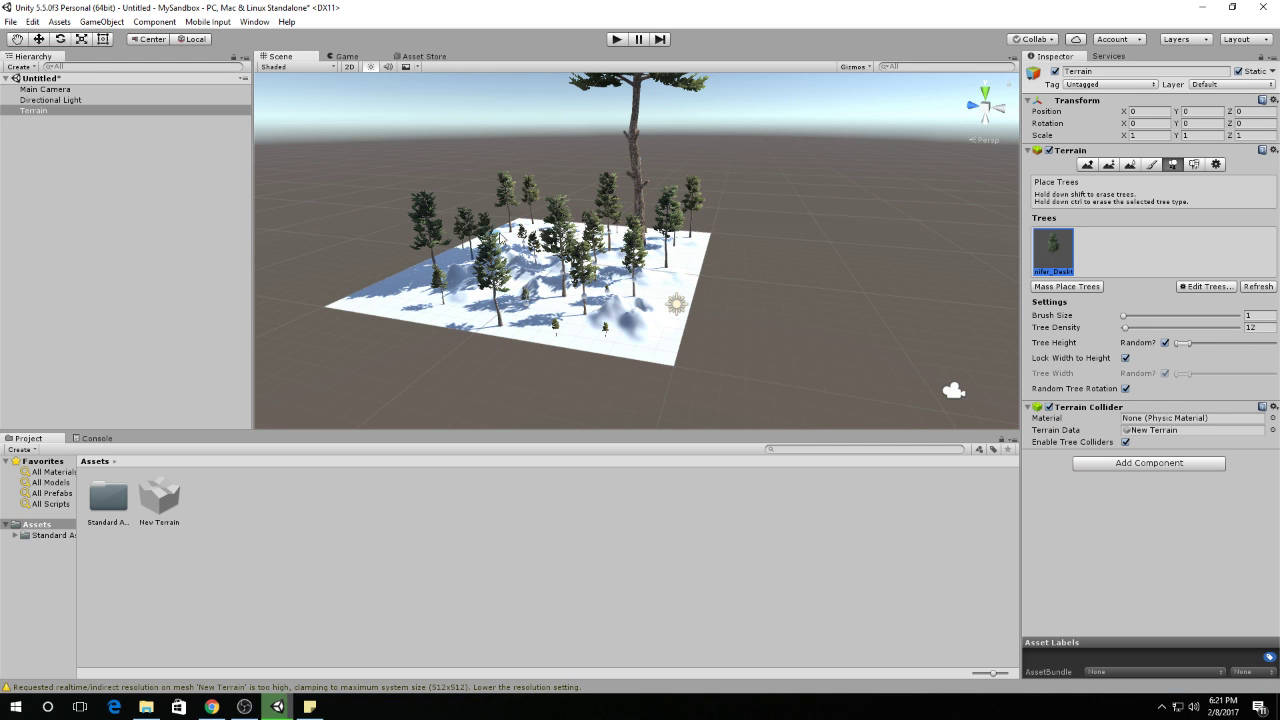
pyautogui.click(376, 288)
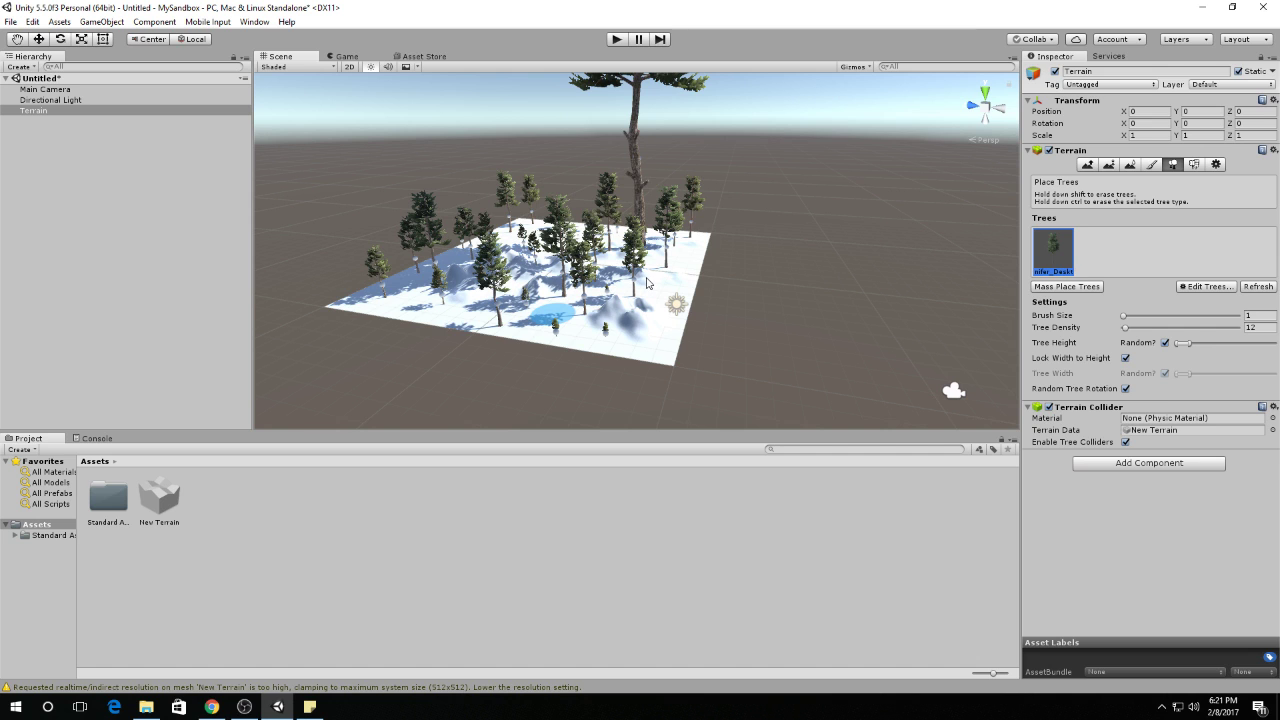
pyautogui.scroll(5, 647, 283)
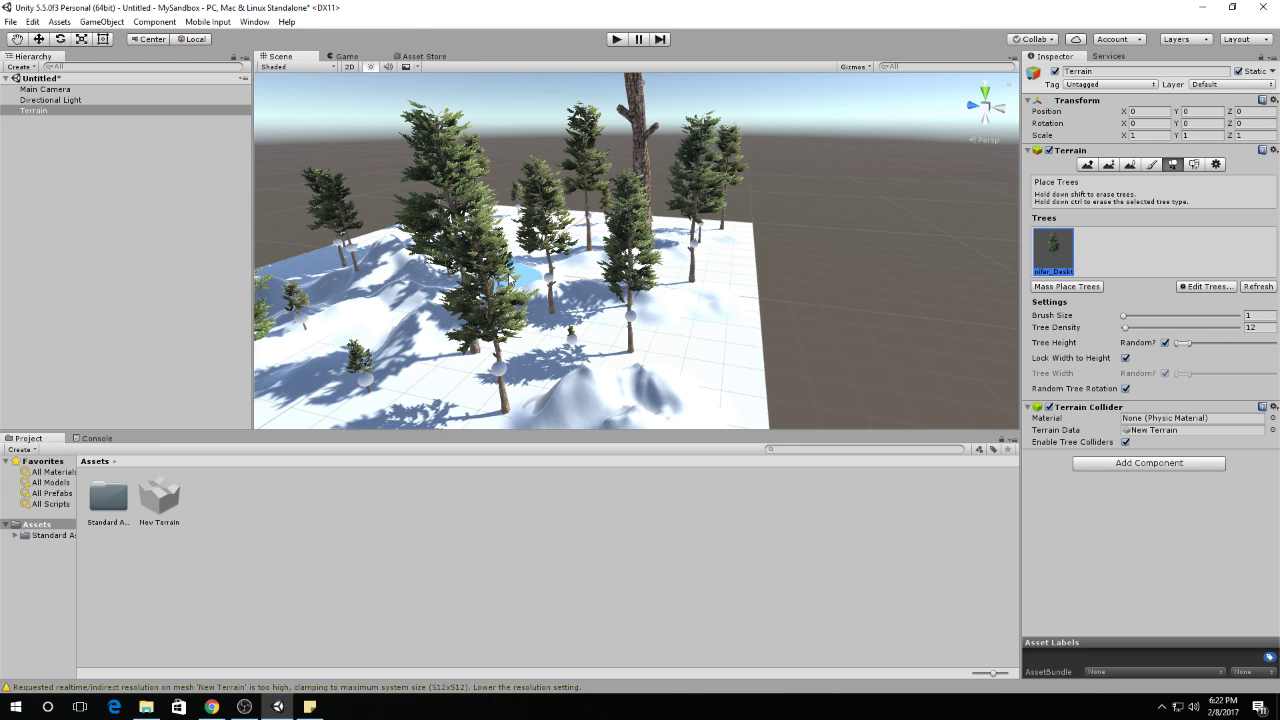
pyautogui.scroll(6, 548, 309)
pyautogui.scroll(8, 548, 315)
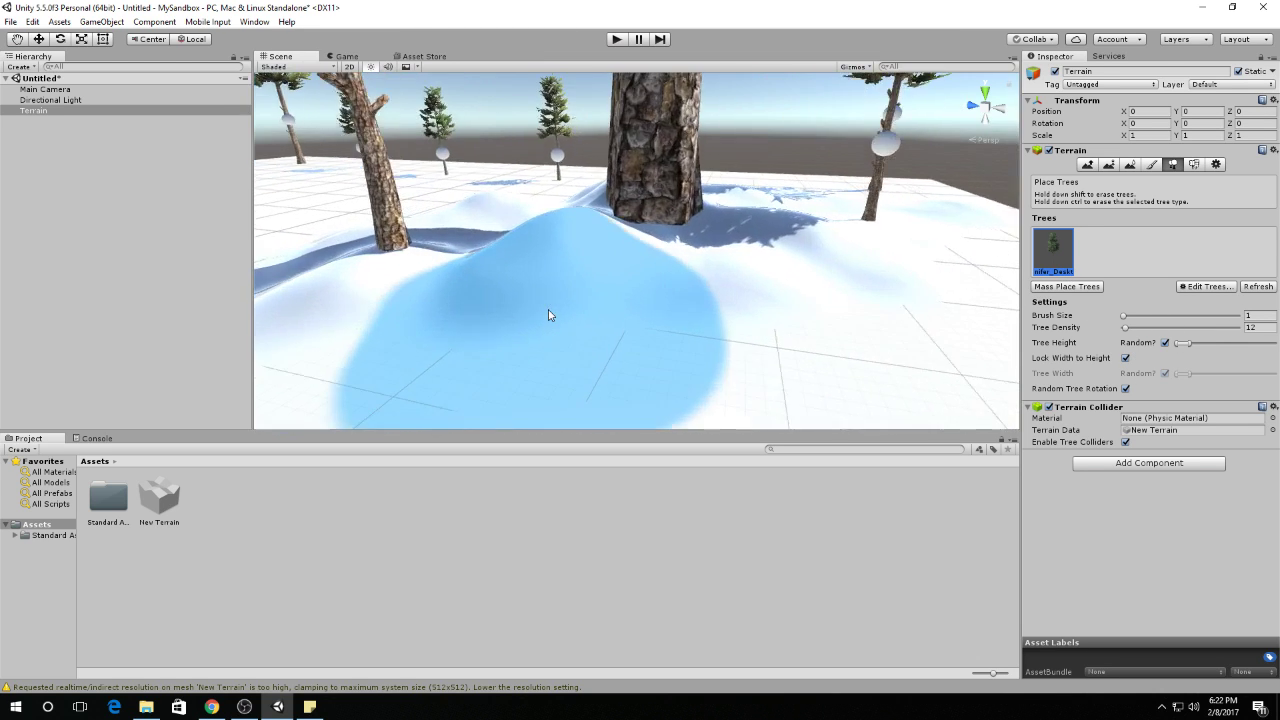
pyautogui.scroll(-6, 548, 315)
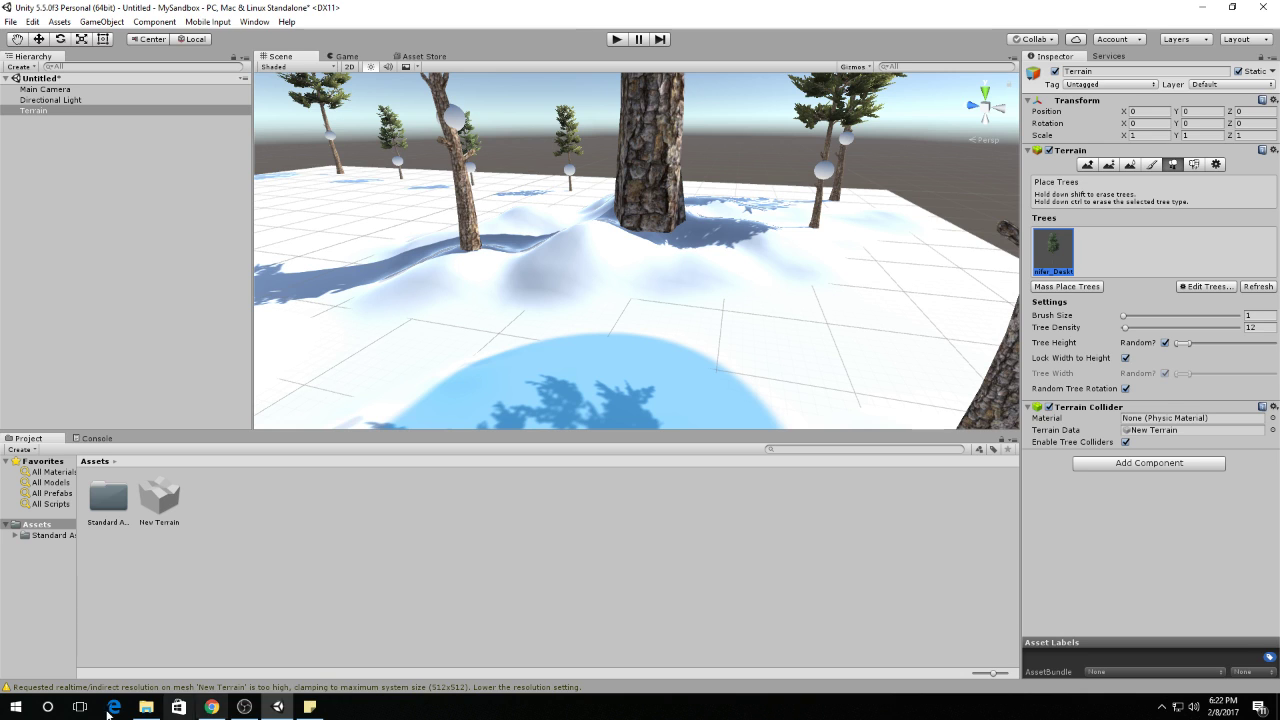
# In Sticky Notes, add a new line "Paint grass and plants -" to the Environments note.
pyautogui.click(311, 707)
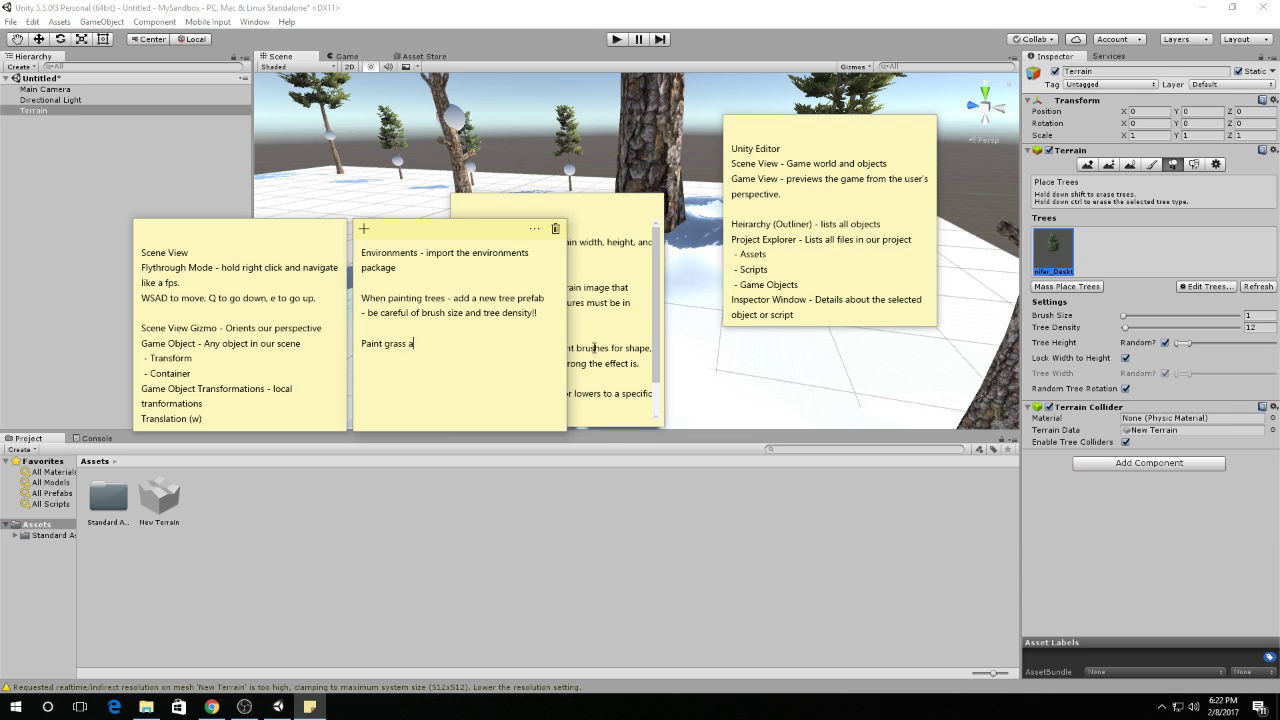
pyautogui.write('nd pla')
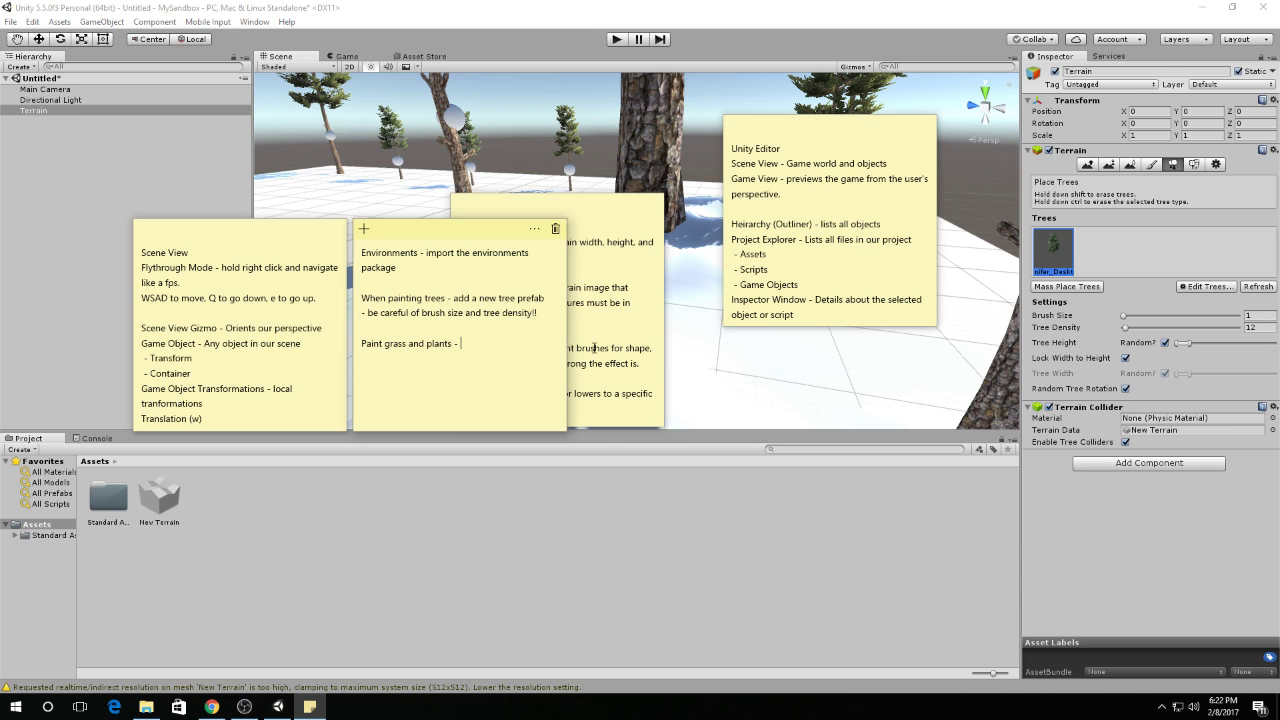
pyautogui.write('nts -')
# Back in Unity, reselect the terrain in the scene and activate its Paint Details tool.
pyautogui.click(1196, 165)
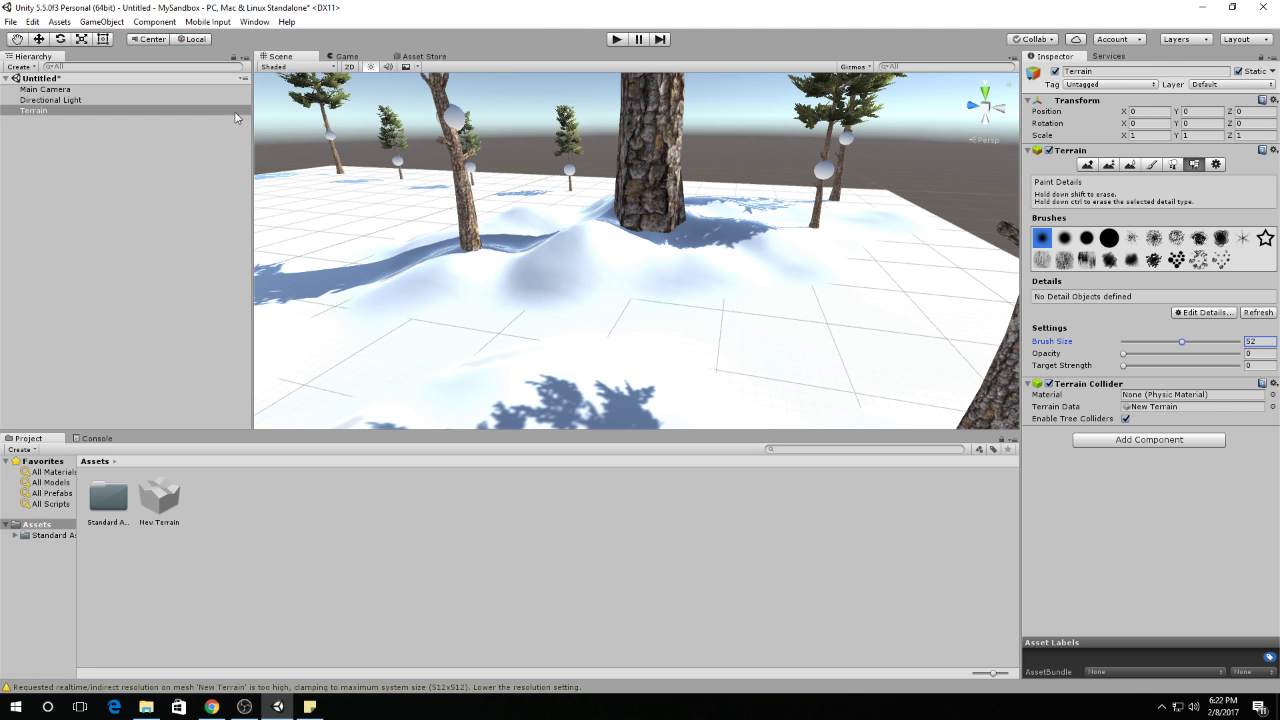
pyautogui.click(1215, 166)
pyautogui.click(660, 153)
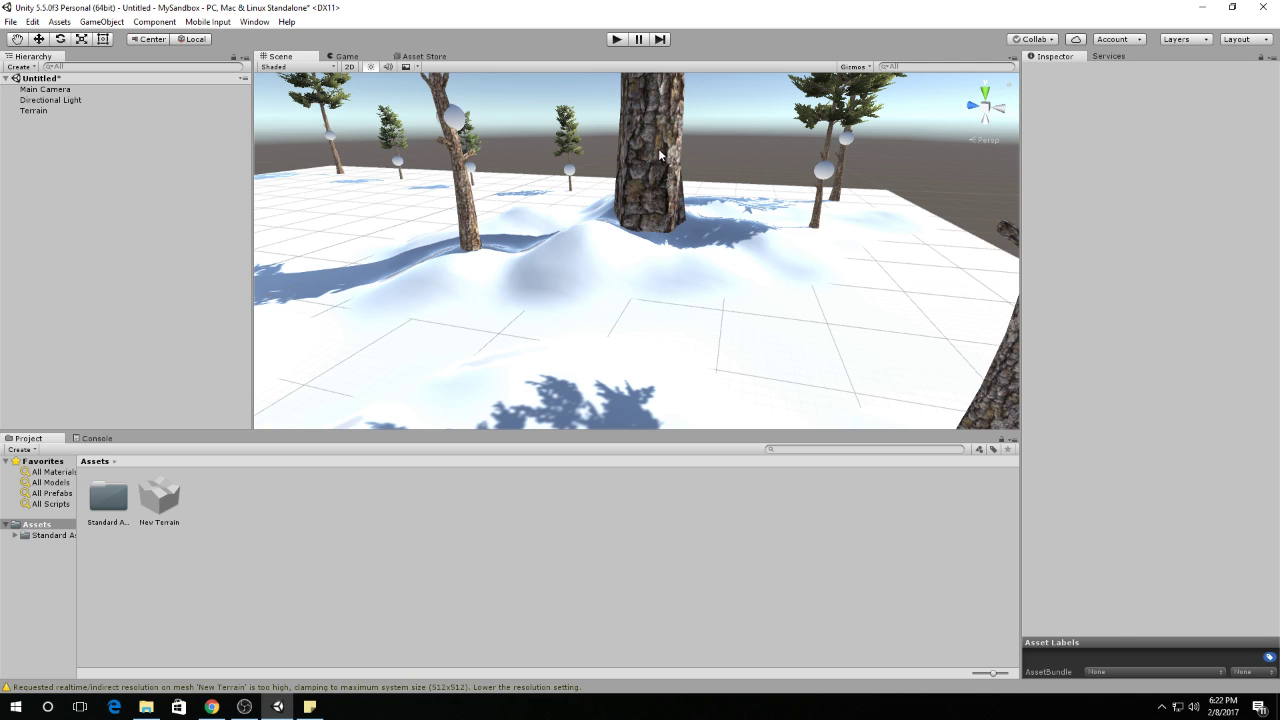
pyautogui.click(561, 188)
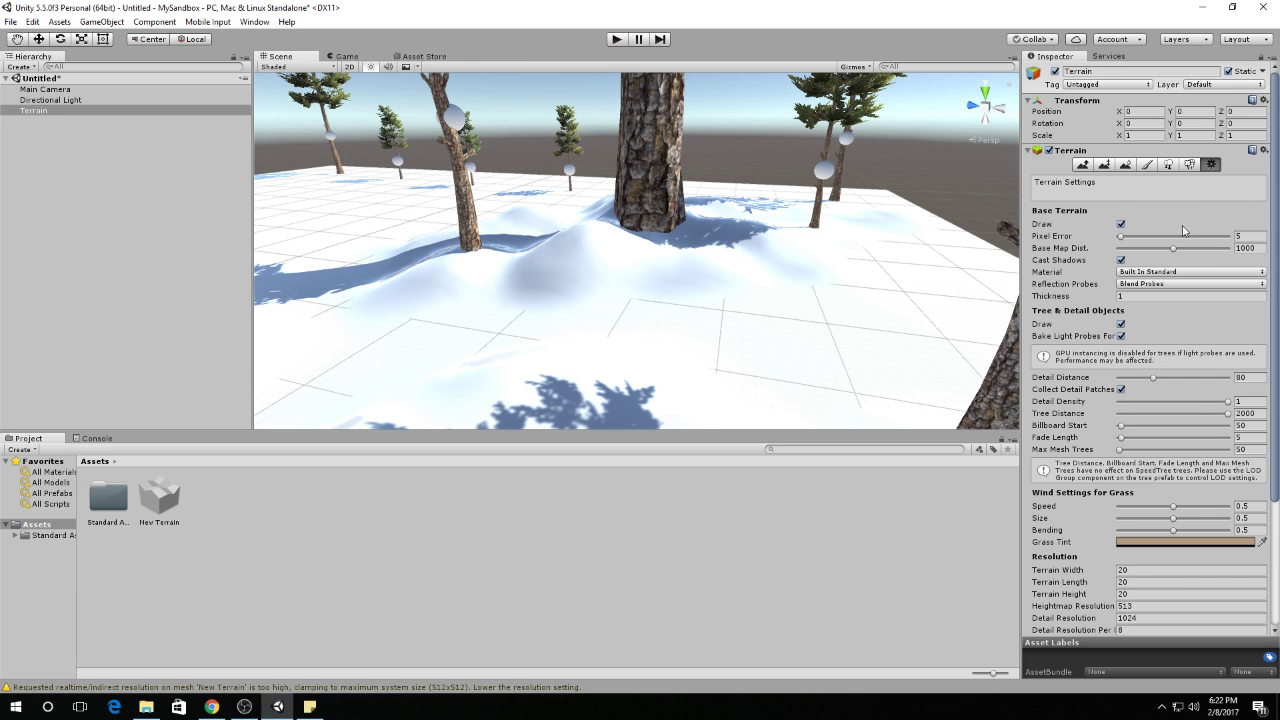
pyautogui.click(1189, 166)
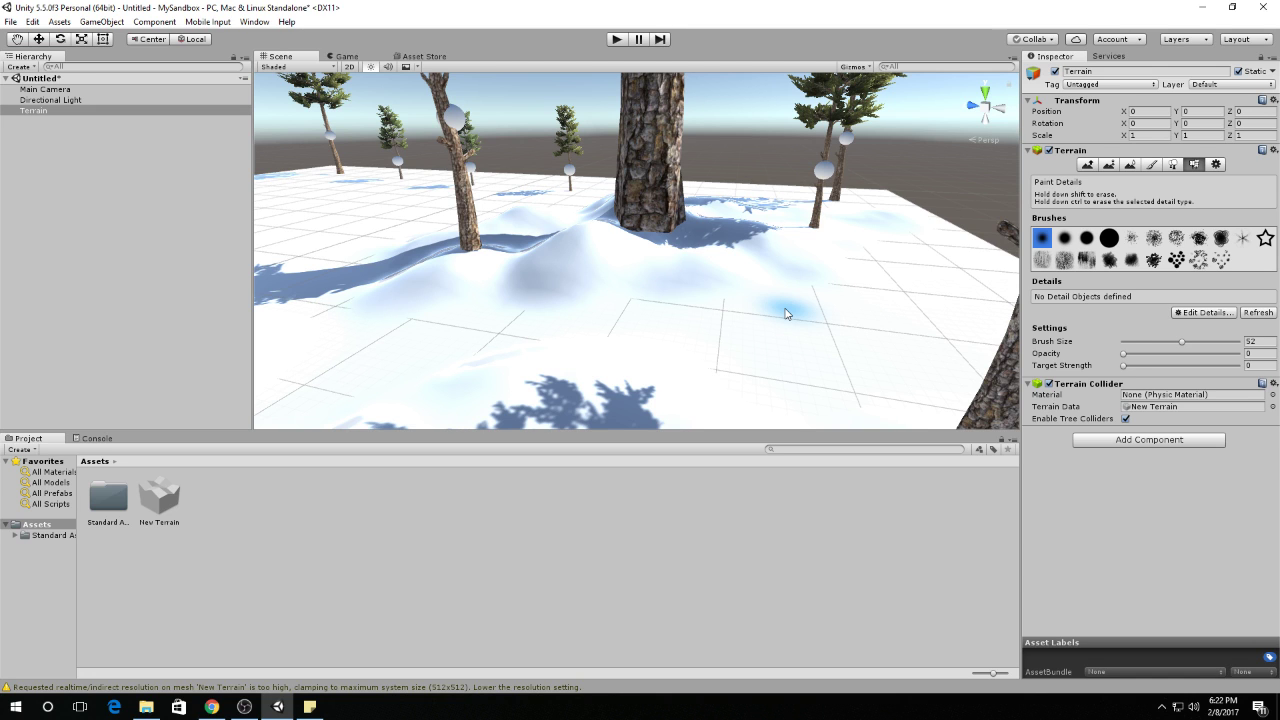
# In Sticky Notes, complete the grass and plants line with "this is a billboard not a game object" and return to Unity.
pyautogui.click(309, 706)
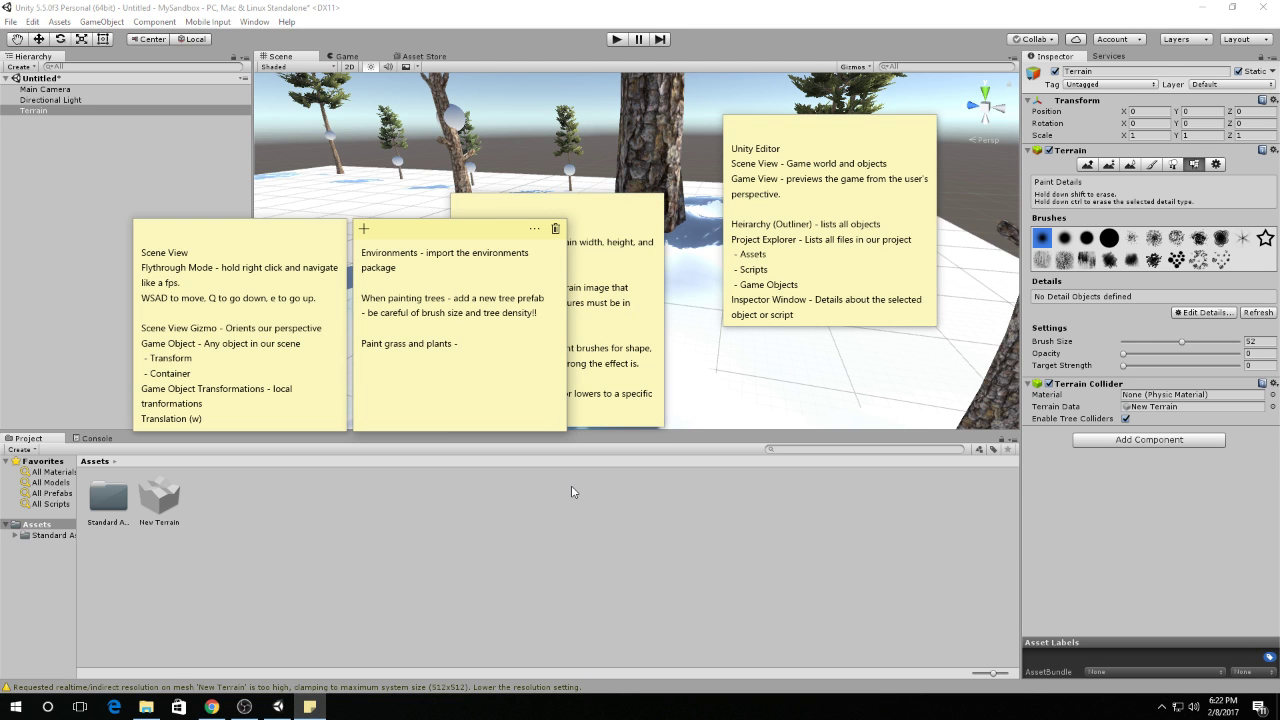
pyautogui.write('this is a billboard not a game object')
pyautogui.click(790, 103)
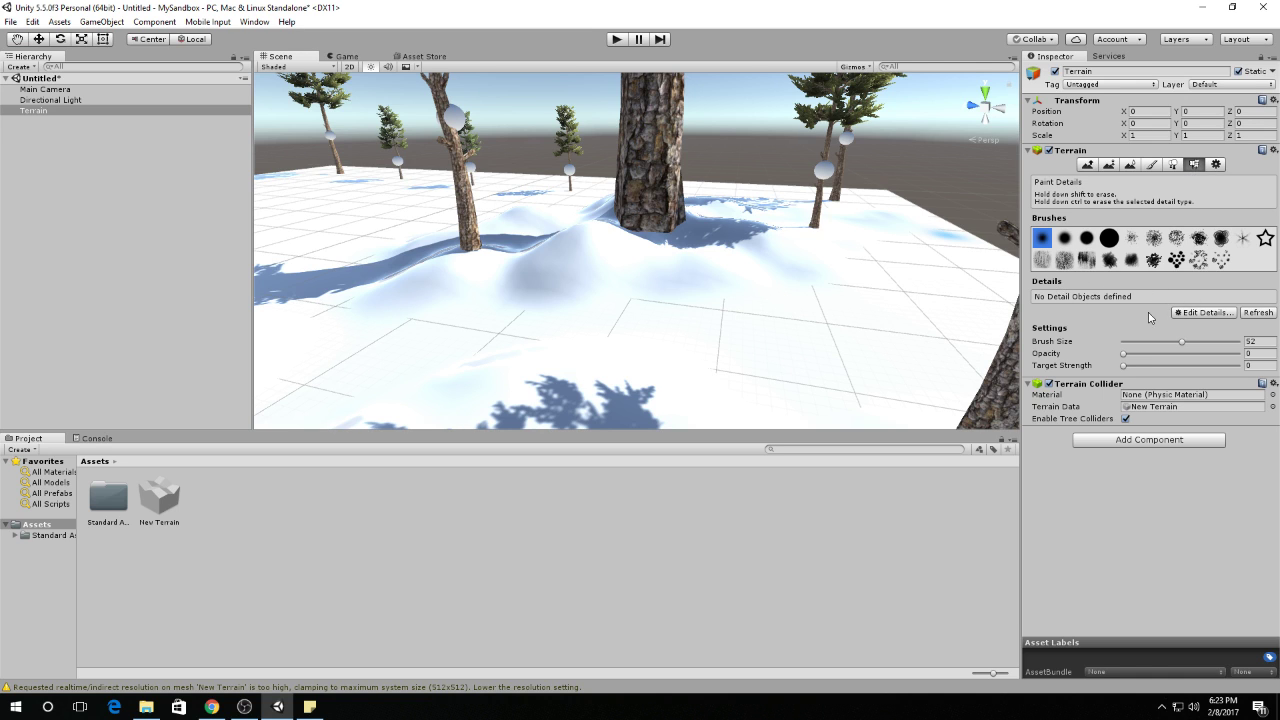
# Add a grass texture detail to the terrain using GrassFrond02AlbedoAlpha as its detail texture.
pyautogui.click(1192, 313)
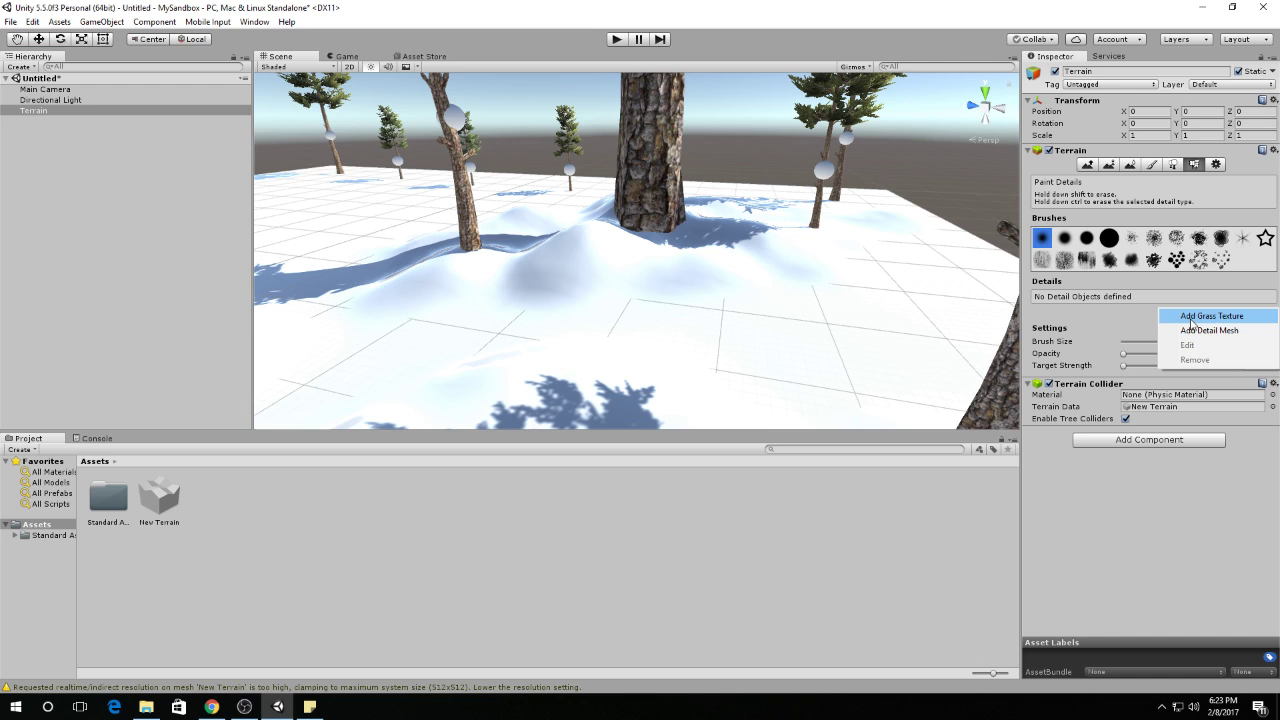
pyautogui.click(1211, 316)
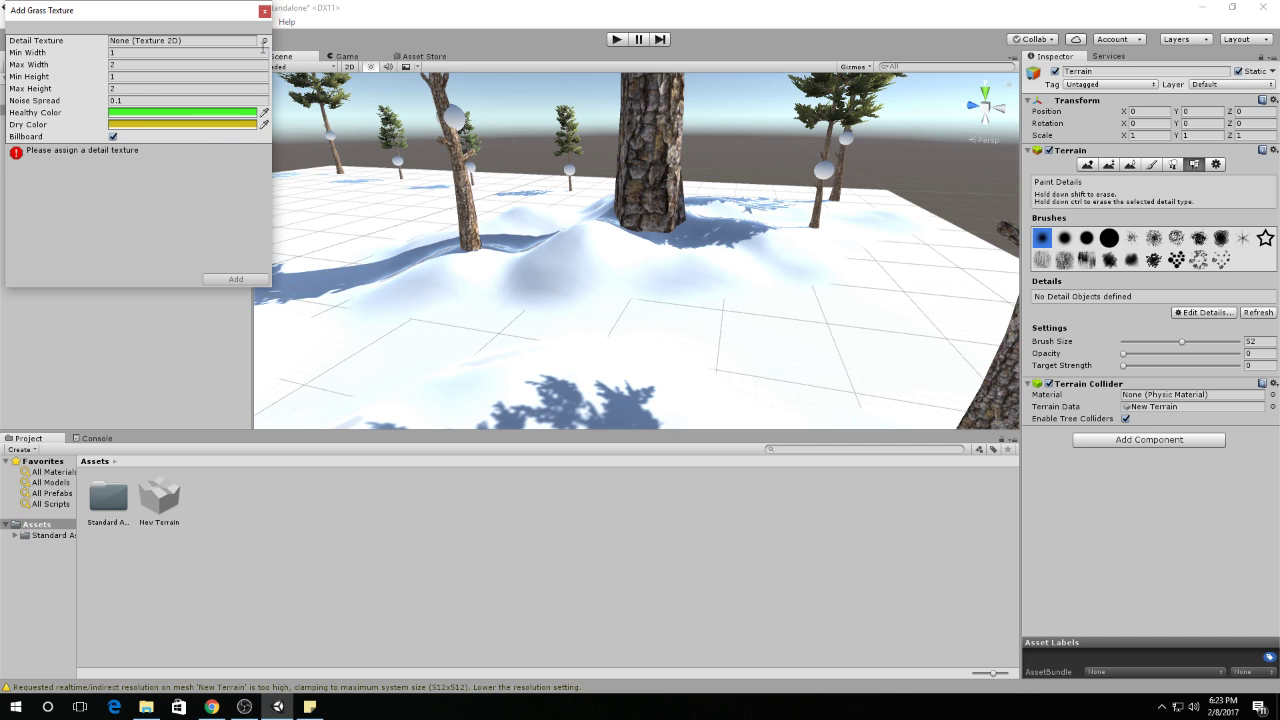
pyautogui.click(265, 42)
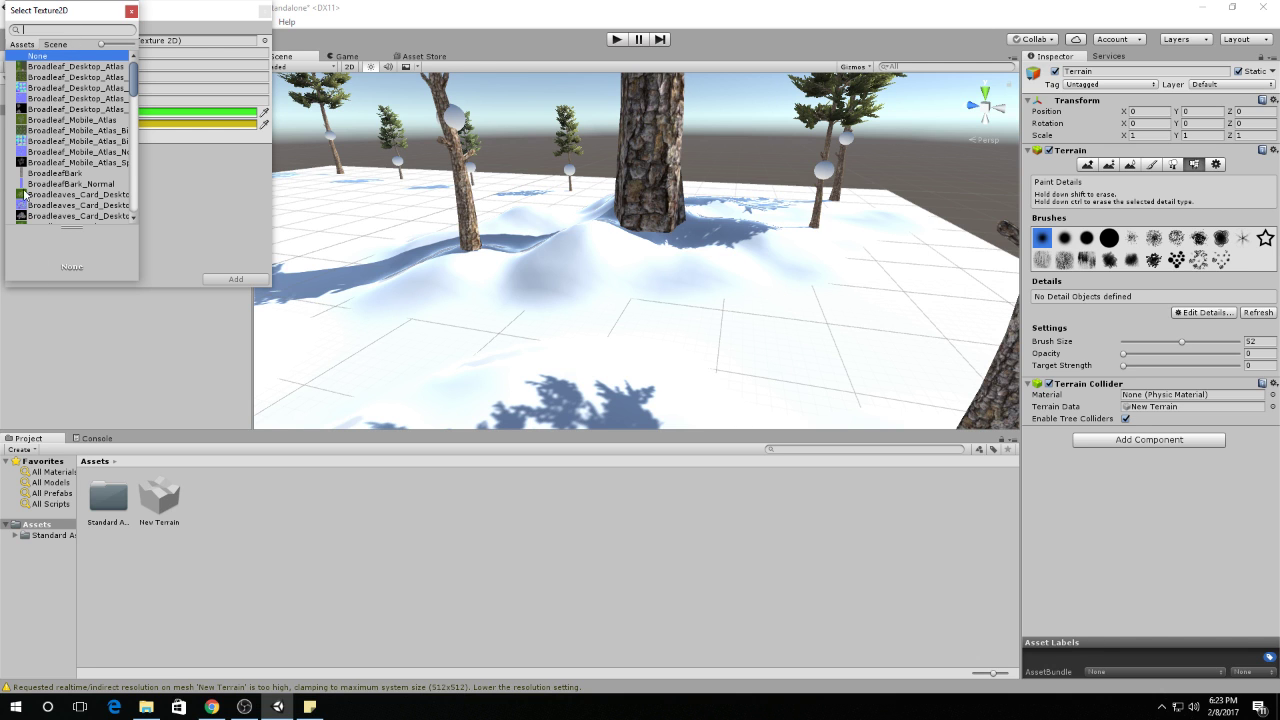
pyautogui.scroll(-10, 52, 145)
pyautogui.scroll(10, 53, 160)
pyautogui.write('gra')
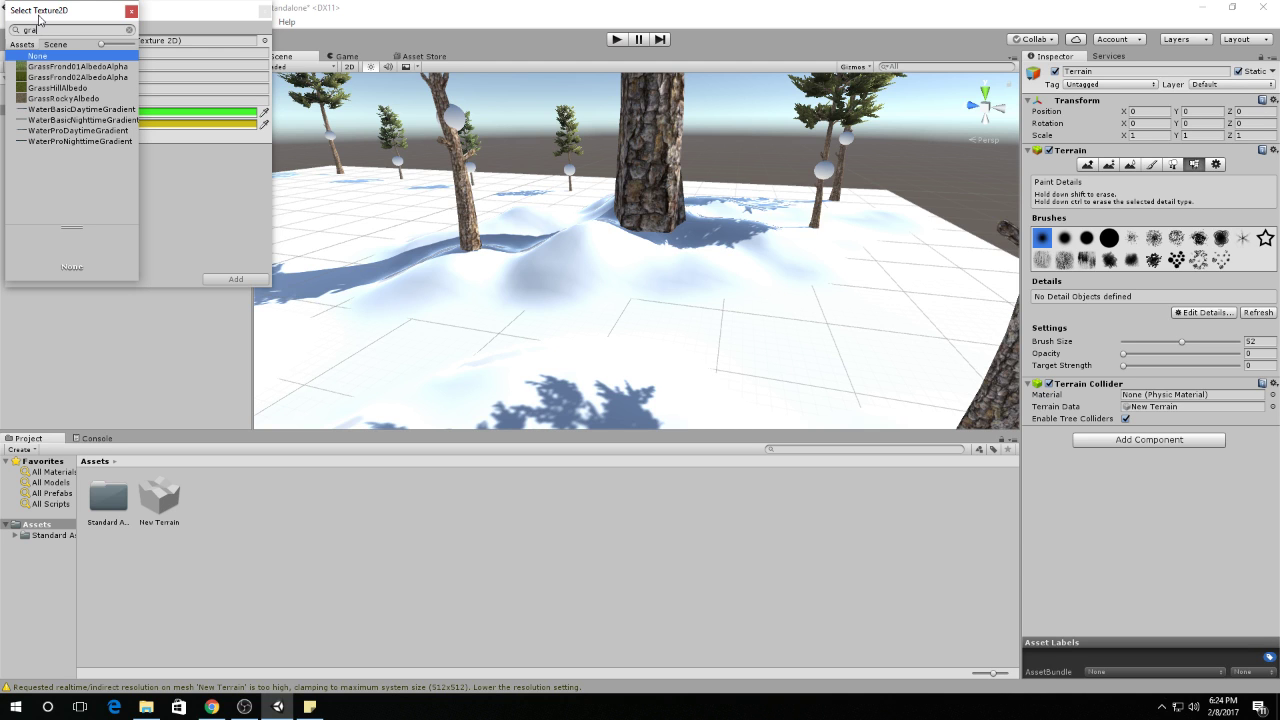
pyautogui.click(48, 77)
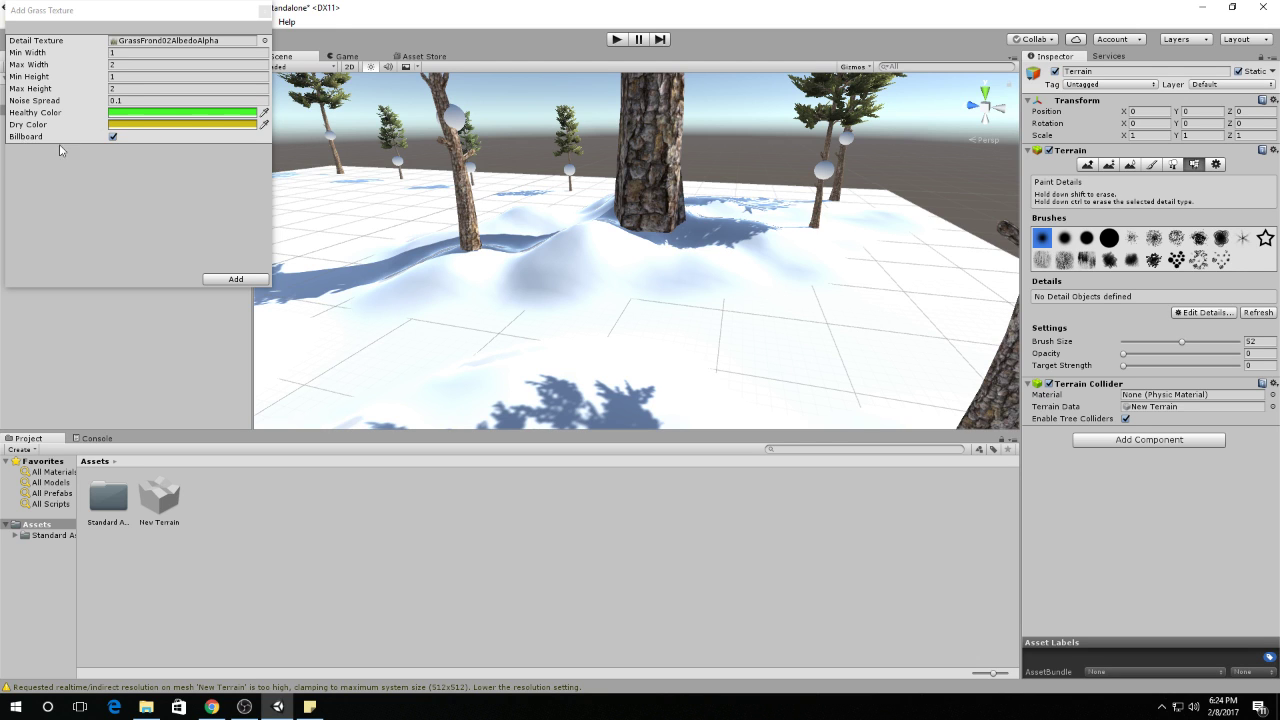
pyautogui.click(236, 279)
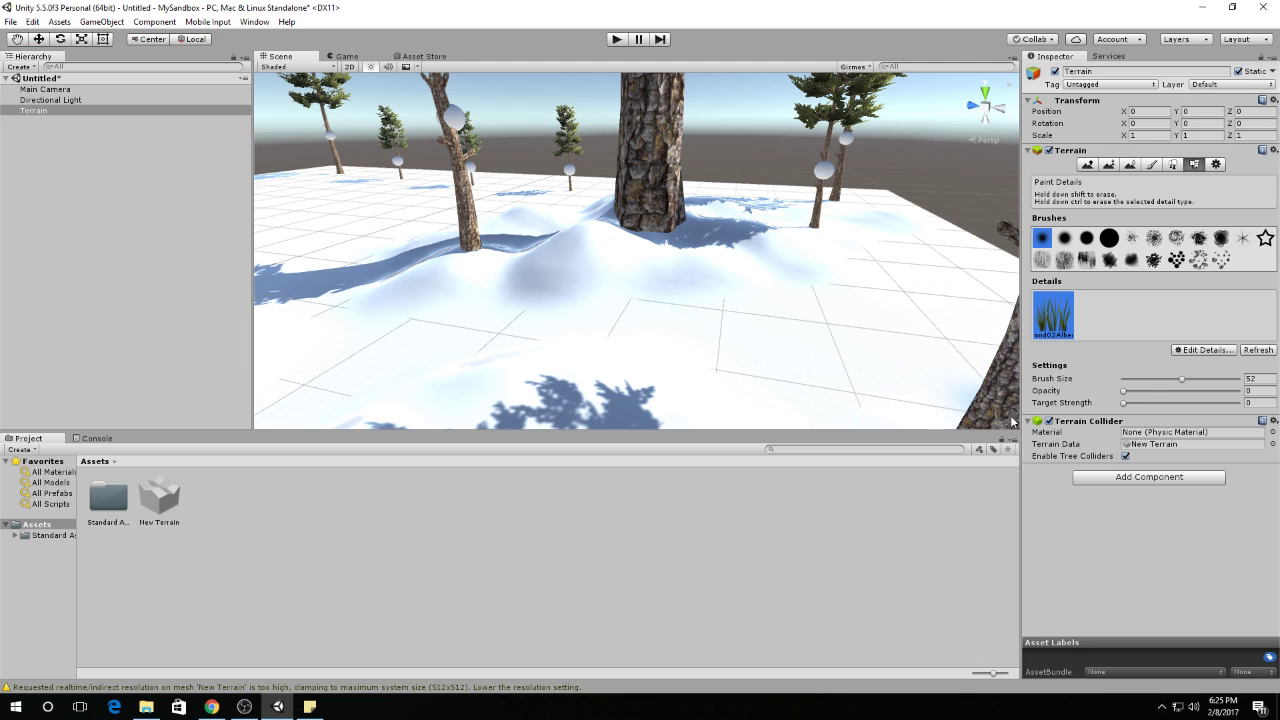
# Set the detail brush's opacity and target strength both to 0.25.
pyautogui.click(1254, 390)
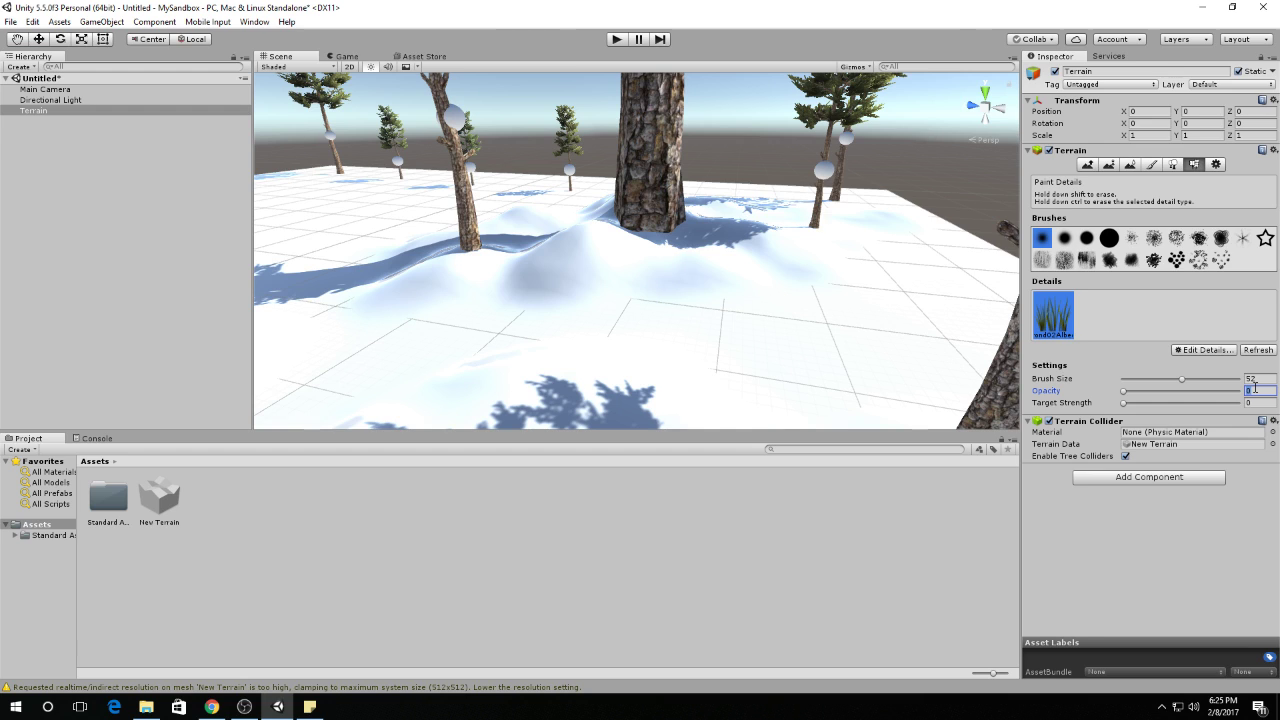
pyautogui.write('.25')
pyautogui.click(1261, 403)
pyautogui.write('.25')
pyautogui.click(1257, 382)
pyautogui.moveTo(1155, 394); pyautogui.dragTo(1250, 400)
pyautogui.click(1155, 404)
pyautogui.moveTo(1160, 405); pyautogui.dragTo(1245, 409)
pyautogui.click(1256, 391)
pyautogui.write('.25')
pyautogui.click(1257, 403)
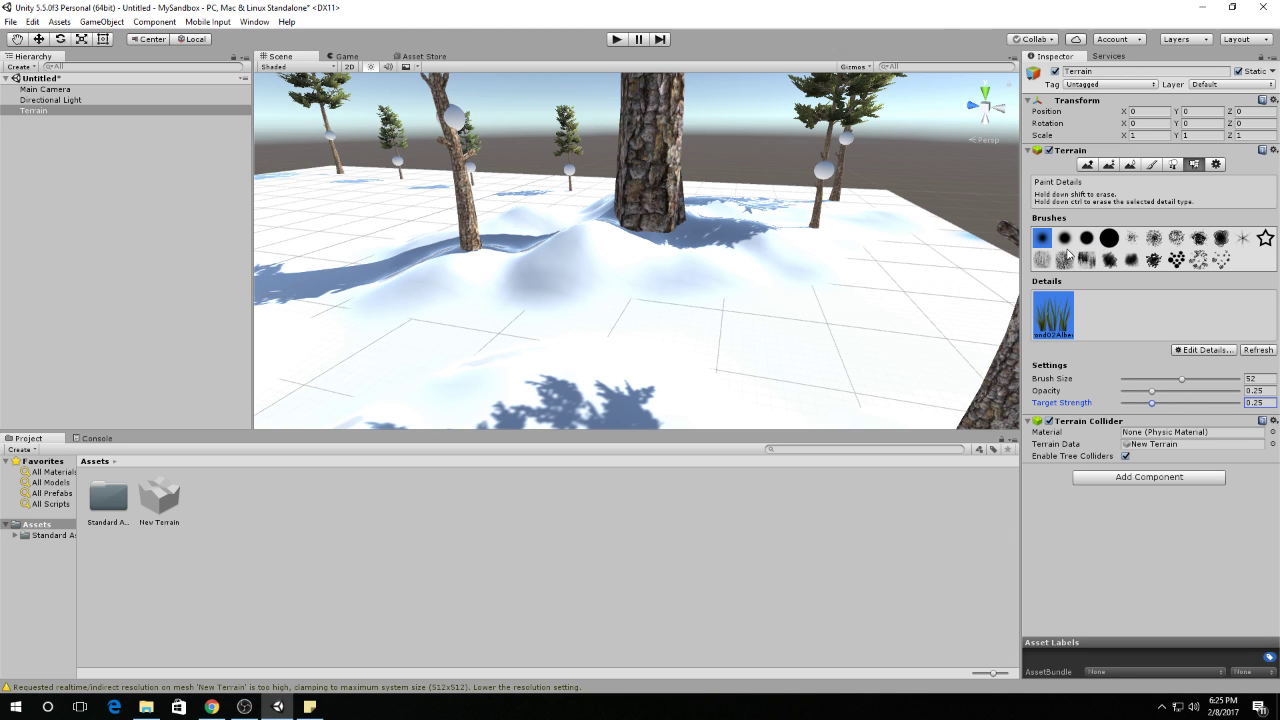
# Paint grass patches across the ground around the conifers with a mottled, textured brush at size 52.
pyautogui.click(1109, 237)
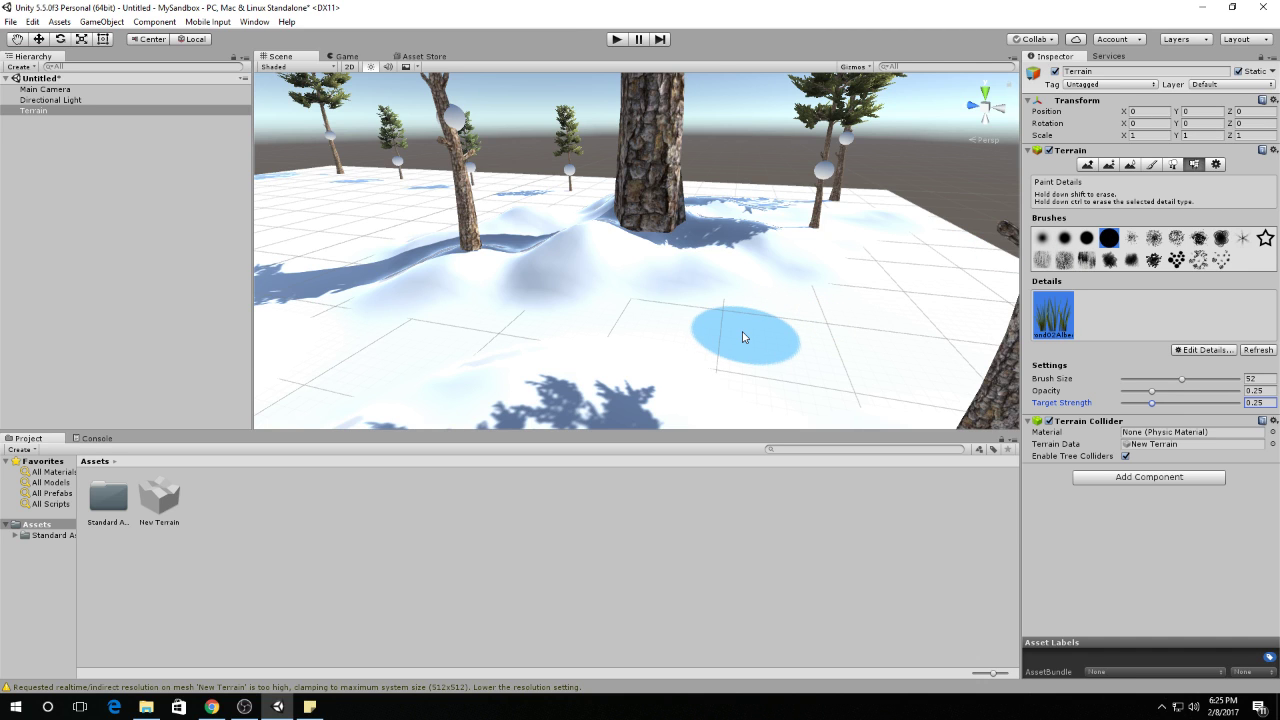
pyautogui.click(1066, 260)
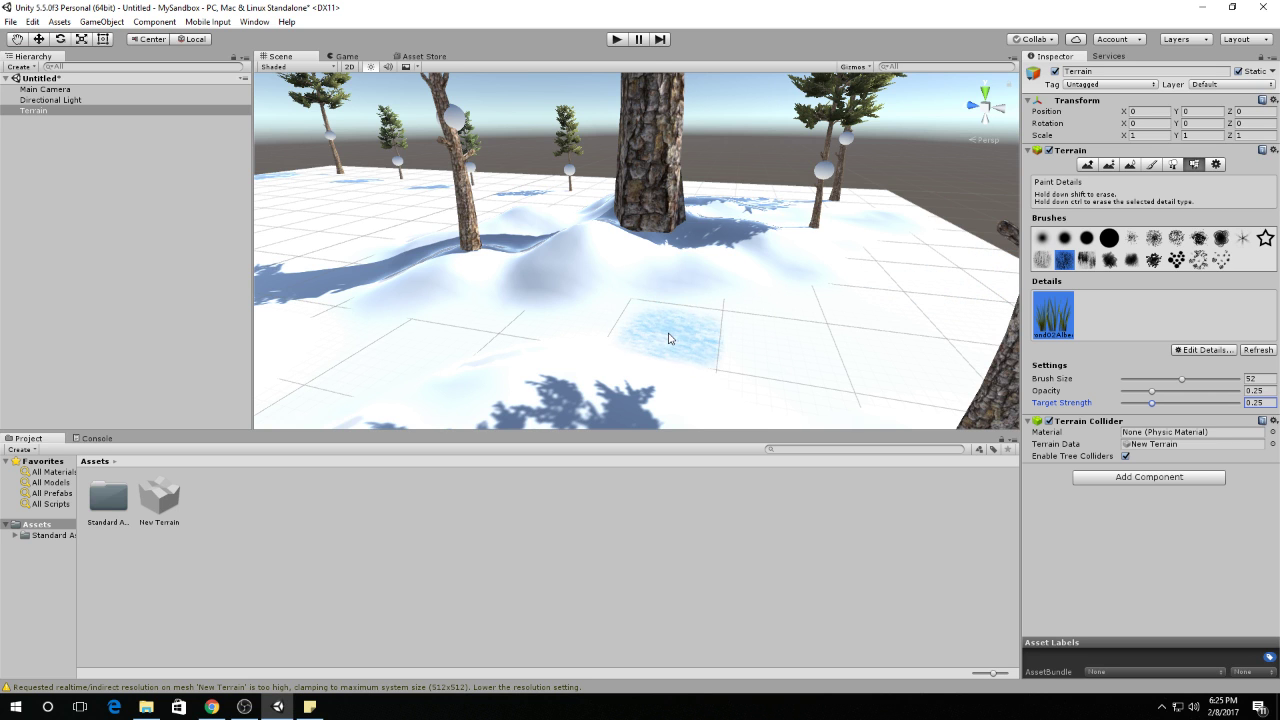
pyautogui.moveTo(669, 339)
pyautogui.mouseDown()
pyautogui.moveTo(651, 325)
pyautogui.moveTo(688, 322)
pyautogui.moveTo(674, 337)
pyautogui.moveTo(715, 341)
pyautogui.moveTo(829, 338)
pyautogui.moveTo(432, 343)
pyautogui.moveTo(340, 320)
pyautogui.mouseUp()
pyautogui.scroll(-4, 650, 374)
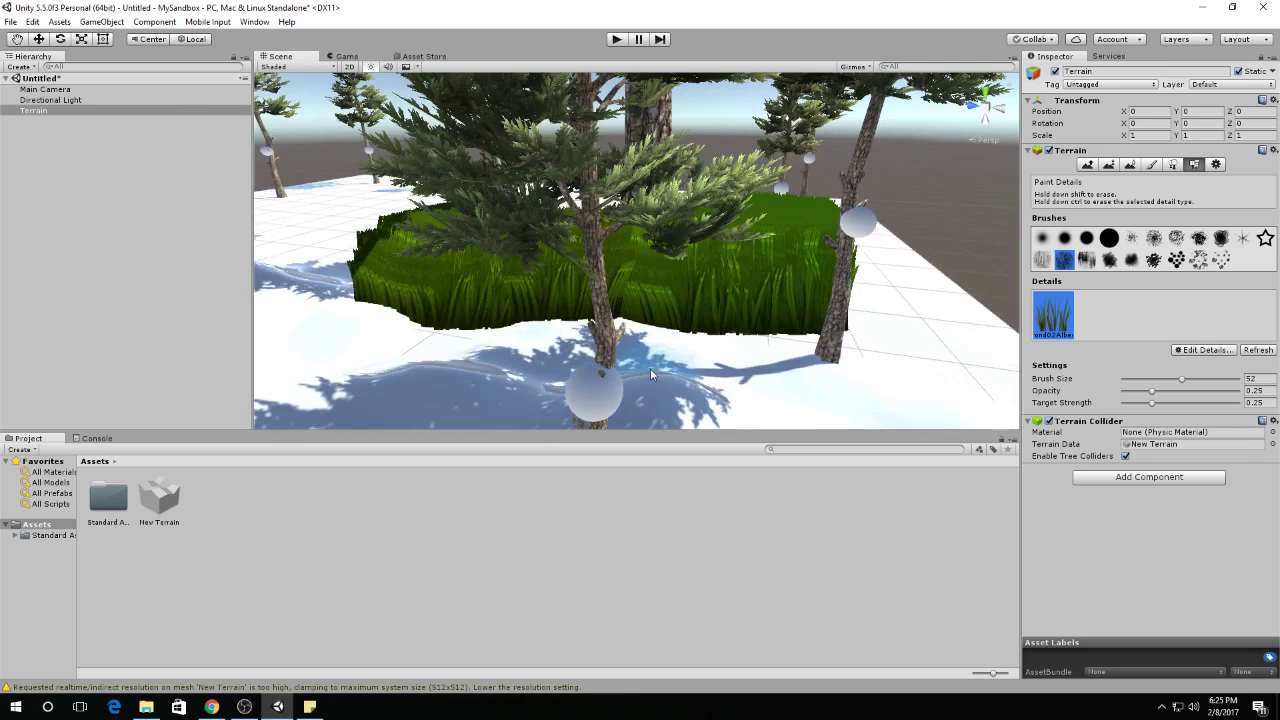
pyautogui.scroll(-3, 640, 366)
pyautogui.scroll(5, 702, 322)
pyautogui.scroll(-3, 700, 338)
pyautogui.click(690, 369)
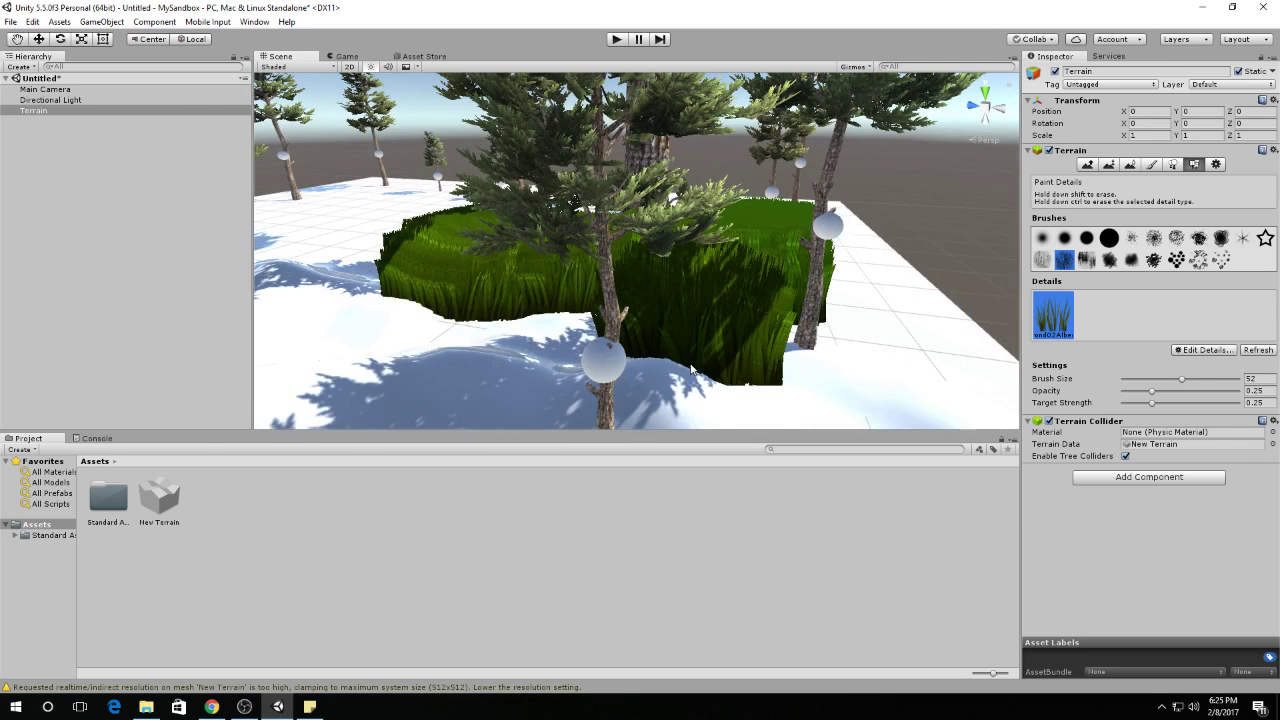
pyautogui.moveTo(690, 369)
pyautogui.mouseDown()
pyautogui.moveTo(843, 366)
pyautogui.moveTo(871, 343)
pyautogui.mouseUp()
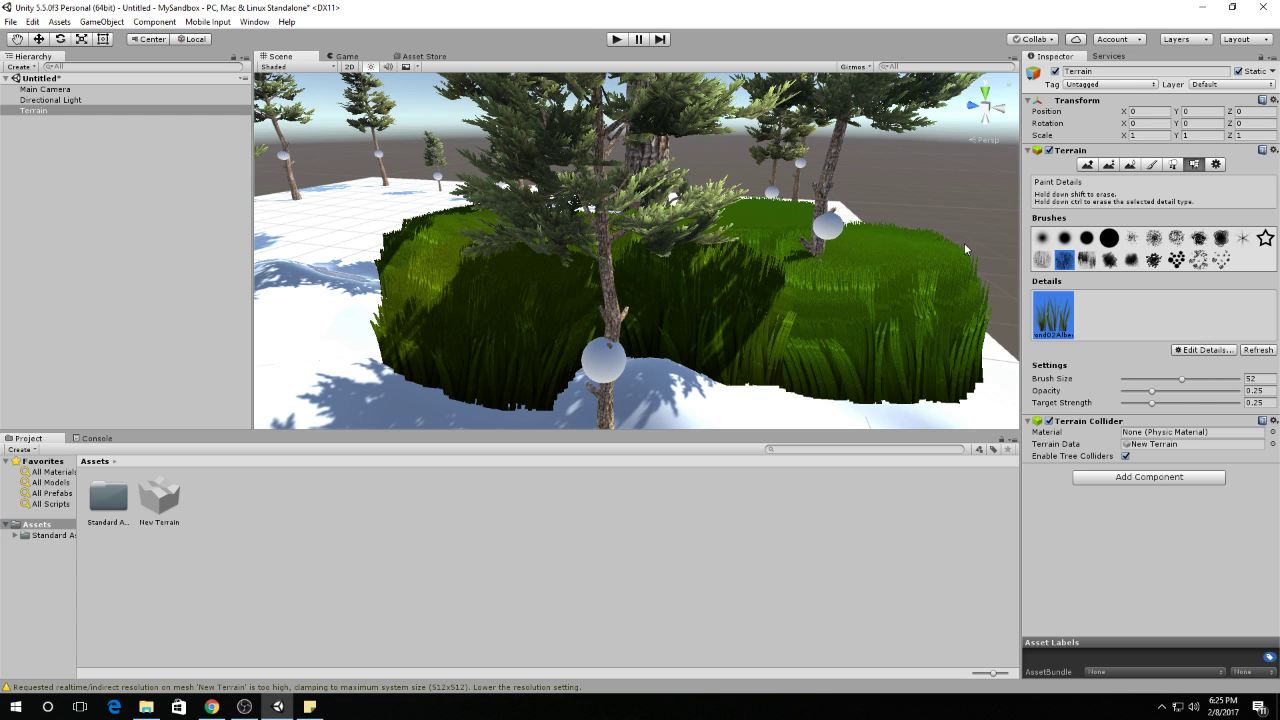
# Edit the grass texture detail to a minimum height of 0.2 and a maximum height of 0.5.
pyautogui.click(1206, 350)
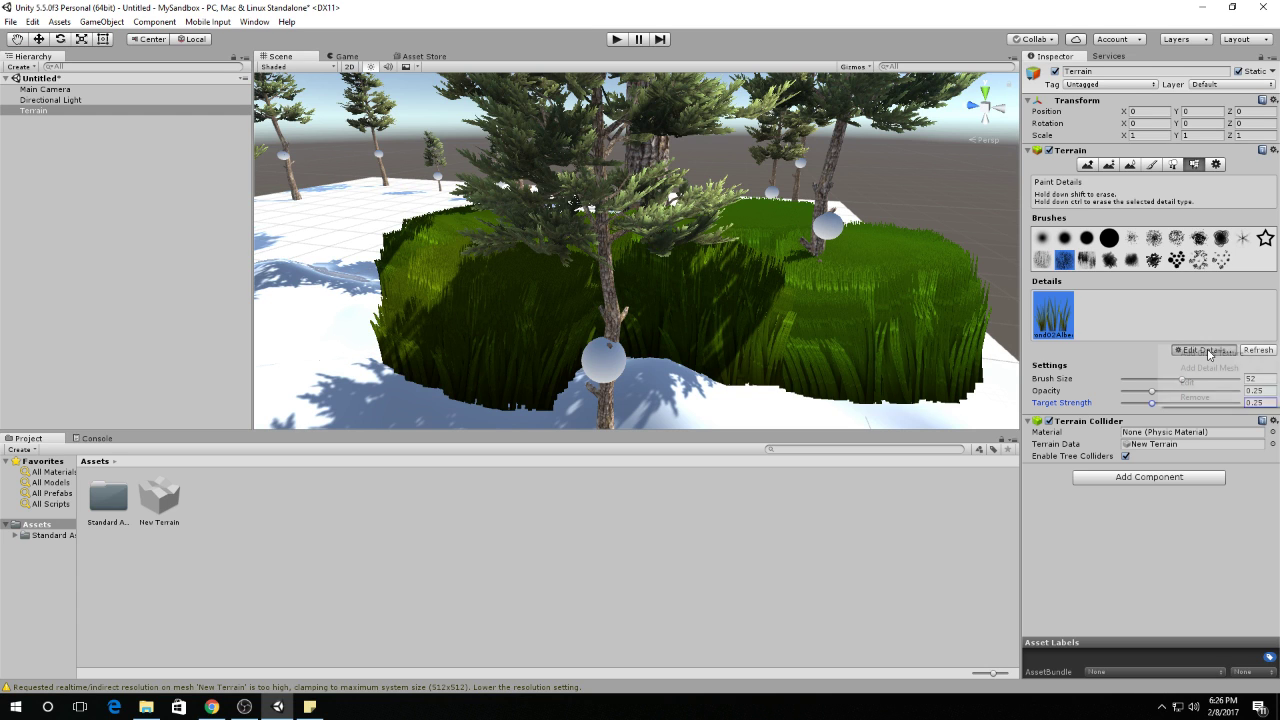
pyautogui.click(1187, 382)
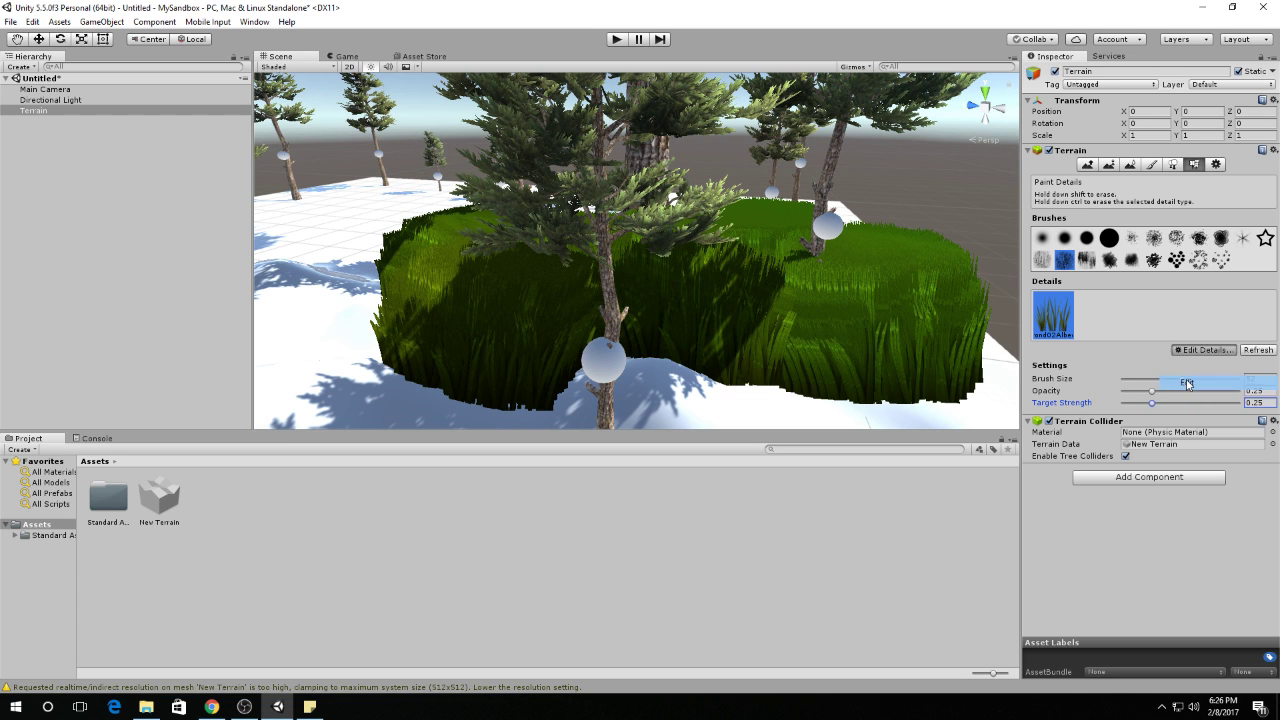
pyautogui.click(143, 76)
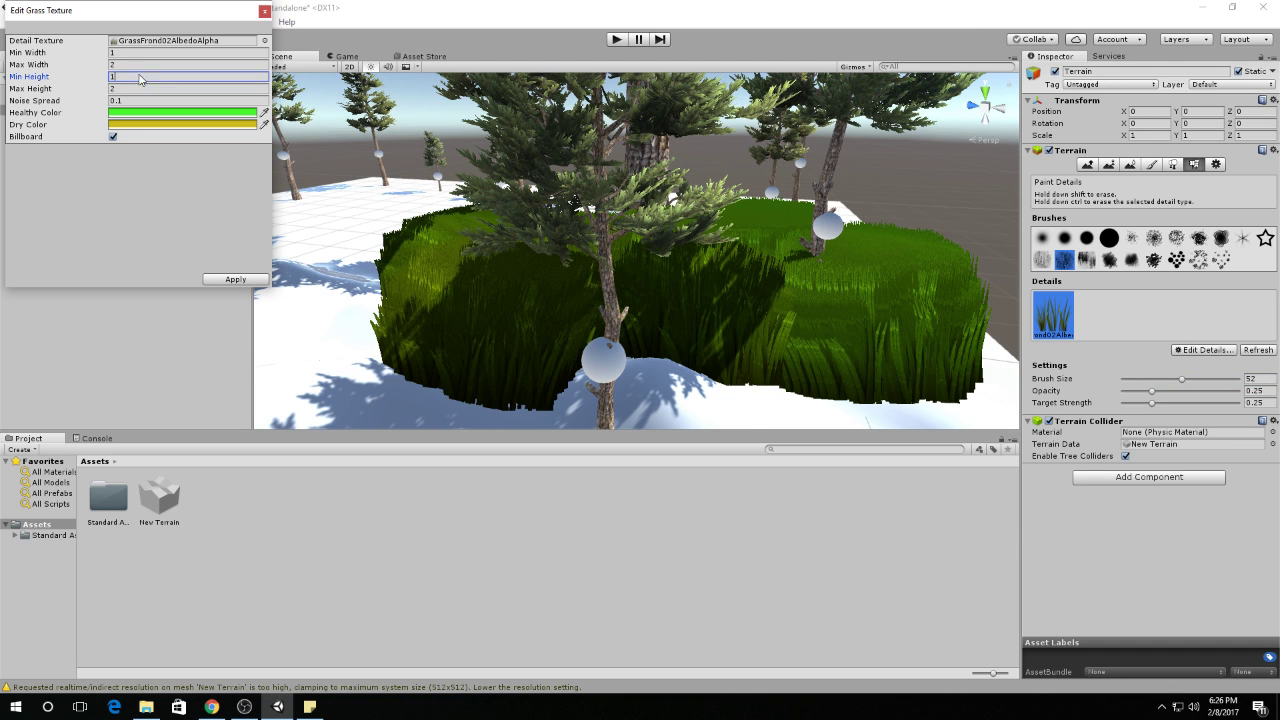
pyautogui.click(145, 73)
pyautogui.moveTo(131, 76); pyautogui.dragTo(73, 67)
pyautogui.write('.2')
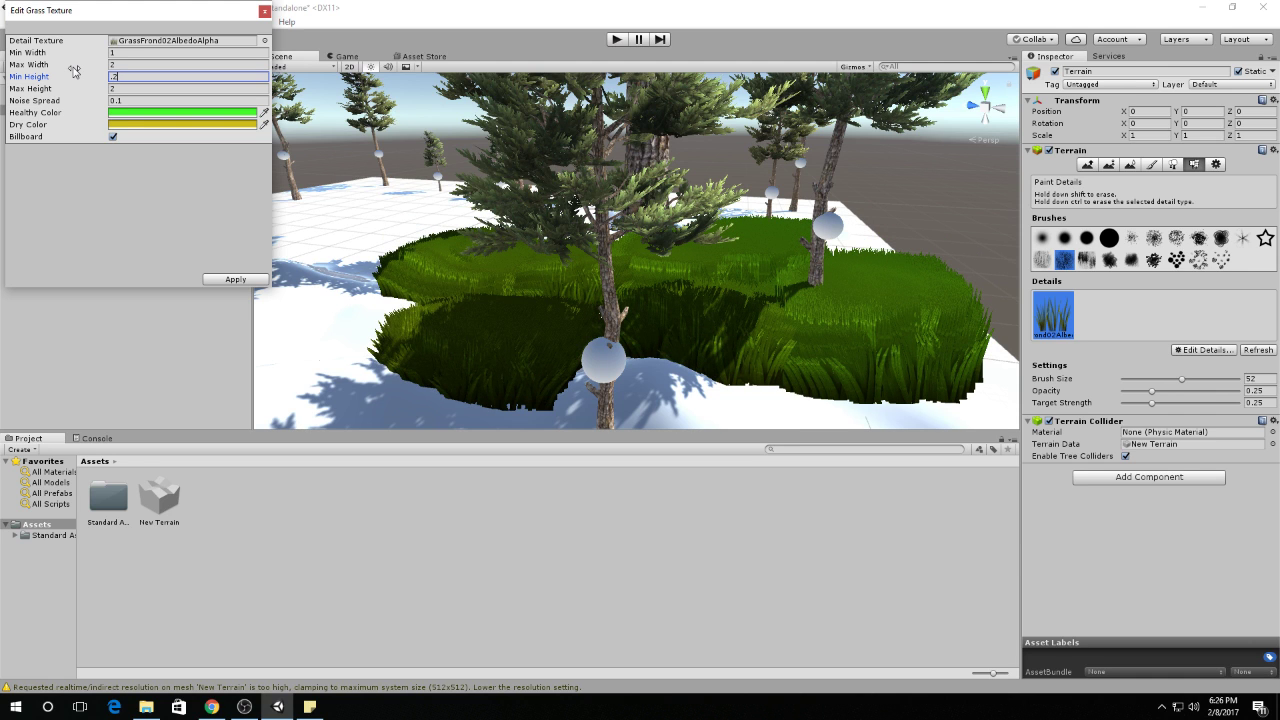
pyautogui.press('Tab')
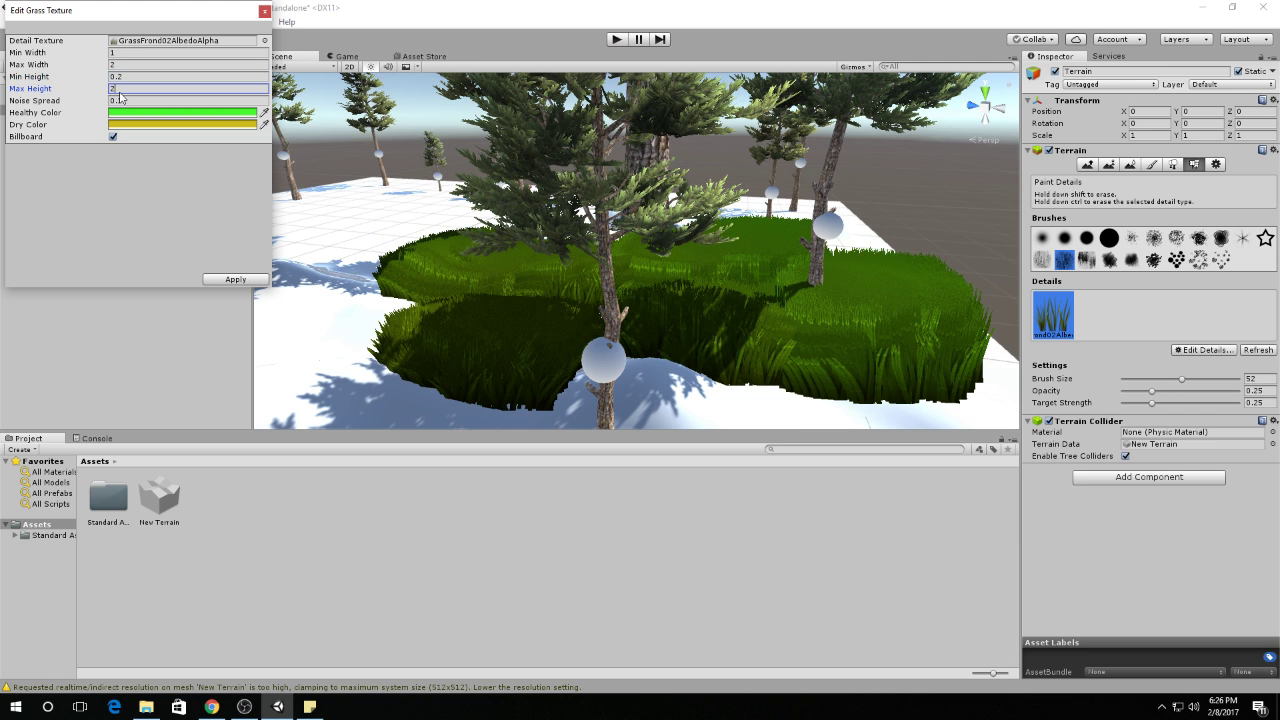
pyautogui.write('.5')
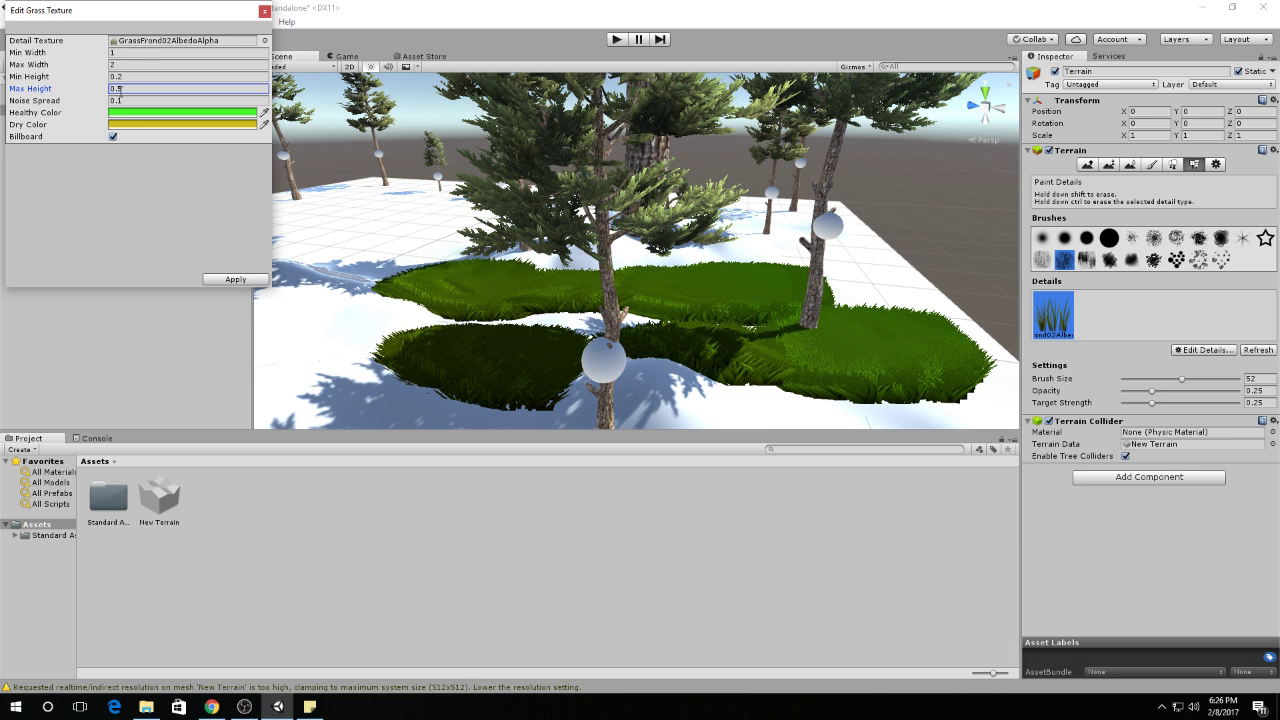
# Set the grass detail's minimum width to 0.2 and maximum width to 0.5, and apply the edit.
pyautogui.click(127, 55)
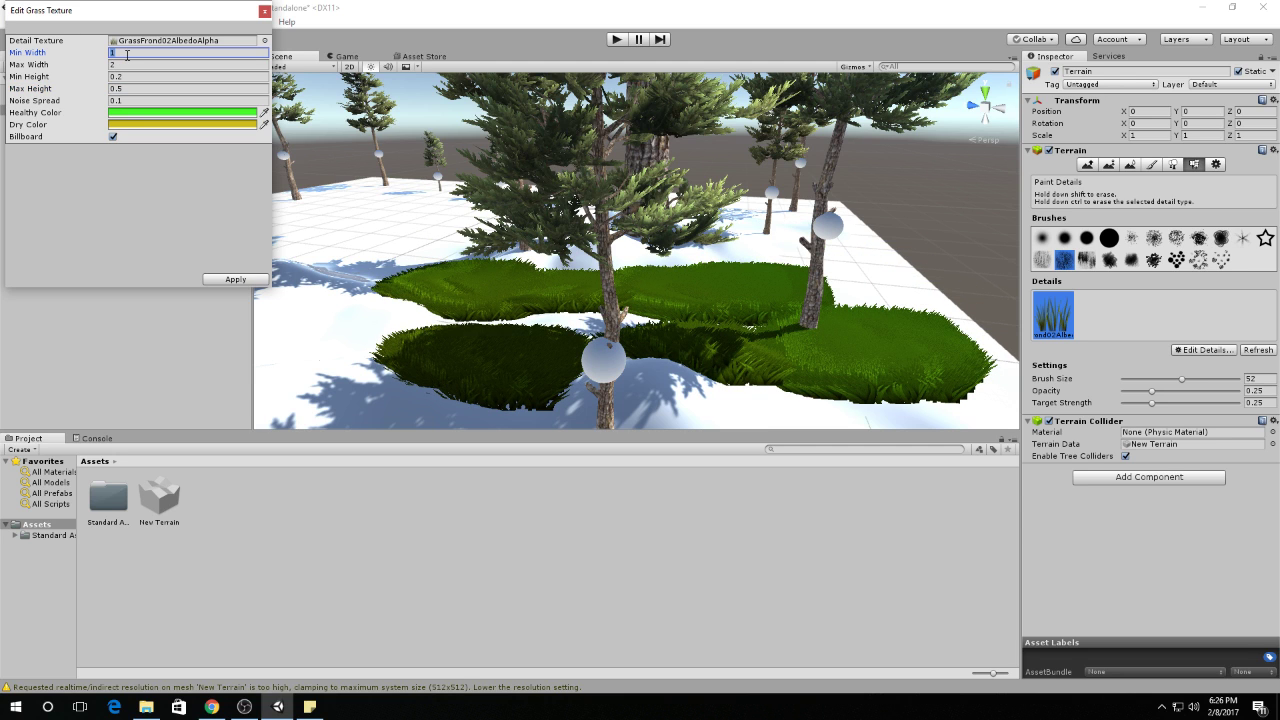
pyautogui.write('.2')
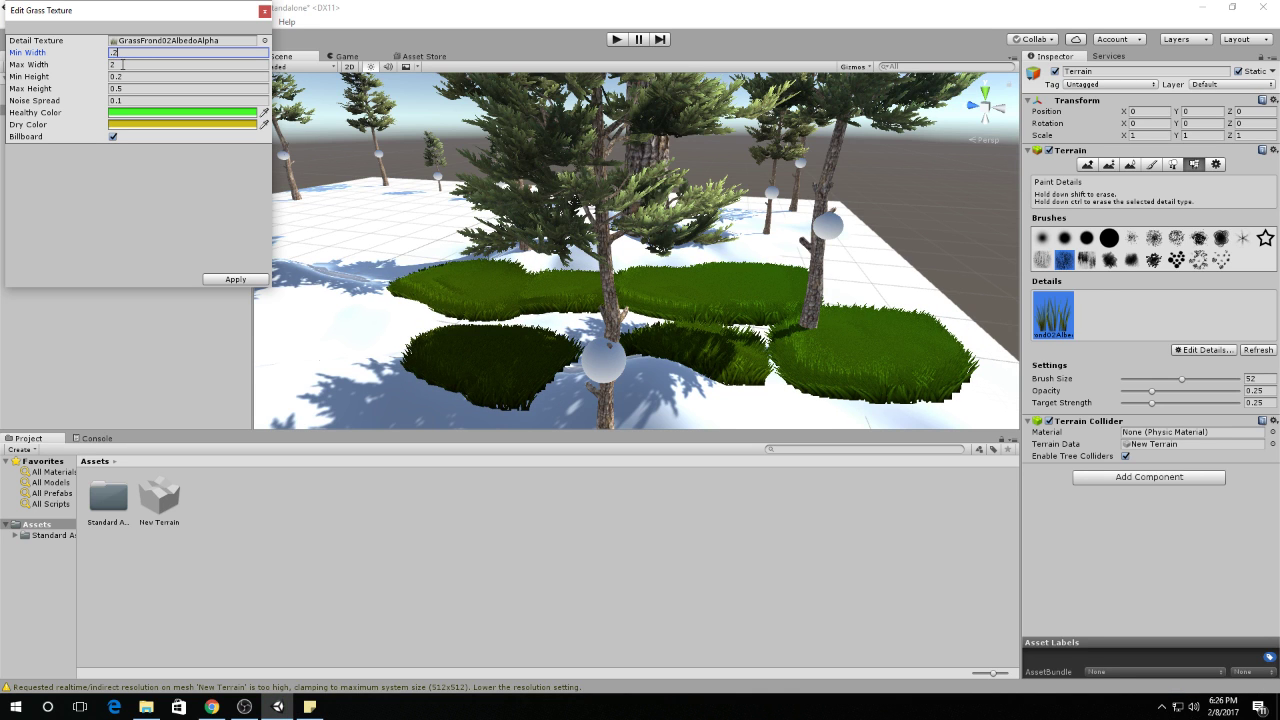
pyautogui.click(122, 64)
pyautogui.write('.5')
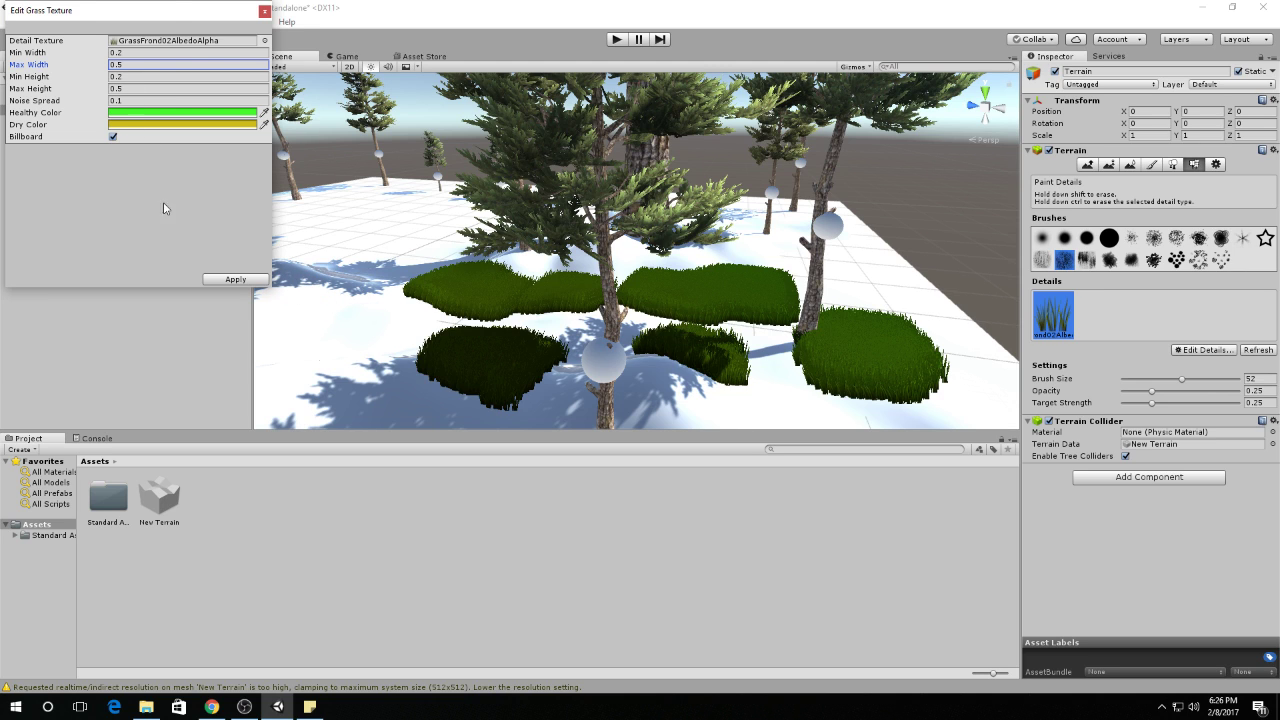
pyautogui.click(233, 282)
# Paint more grass on the terrain's bare left side, and use the dense scattered-dots brush to fill around the patches on the right.
pyautogui.moveTo(328, 310); pyautogui.dragTo(331, 340)
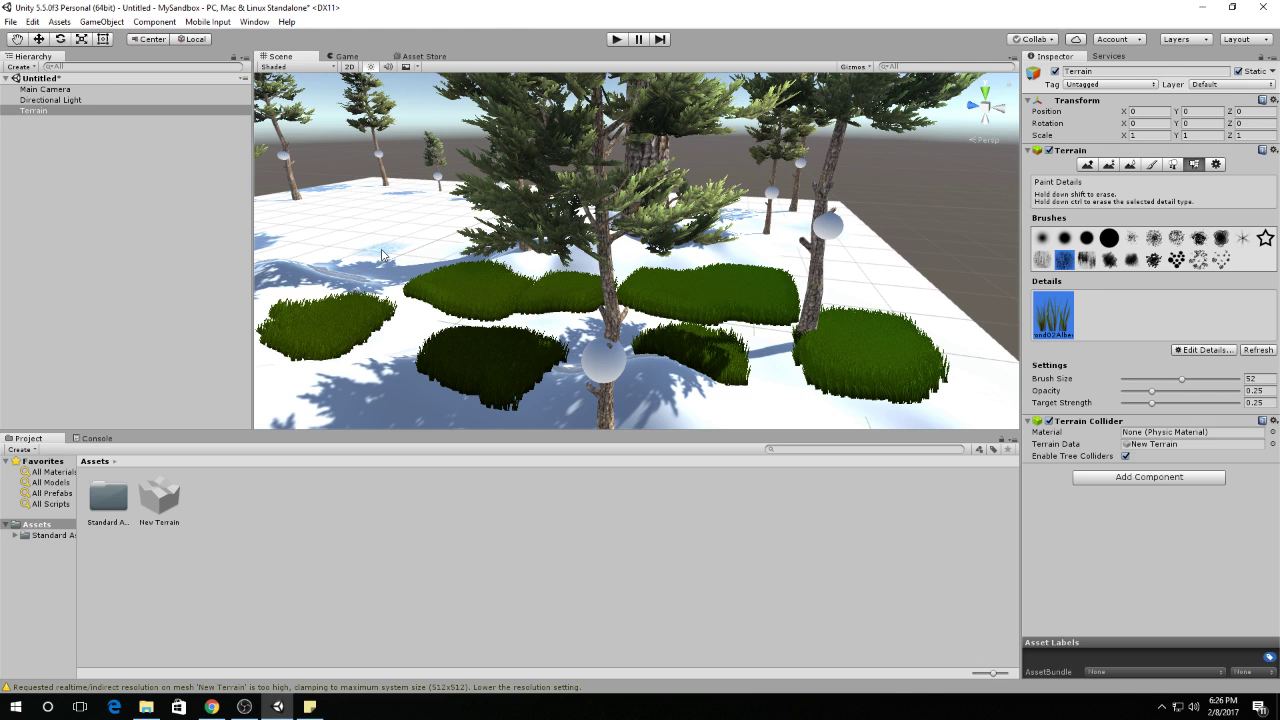
pyautogui.moveTo(380, 255)
pyautogui.mouseDown()
pyautogui.moveTo(465, 238)
pyautogui.moveTo(290, 237)
pyautogui.mouseUp()
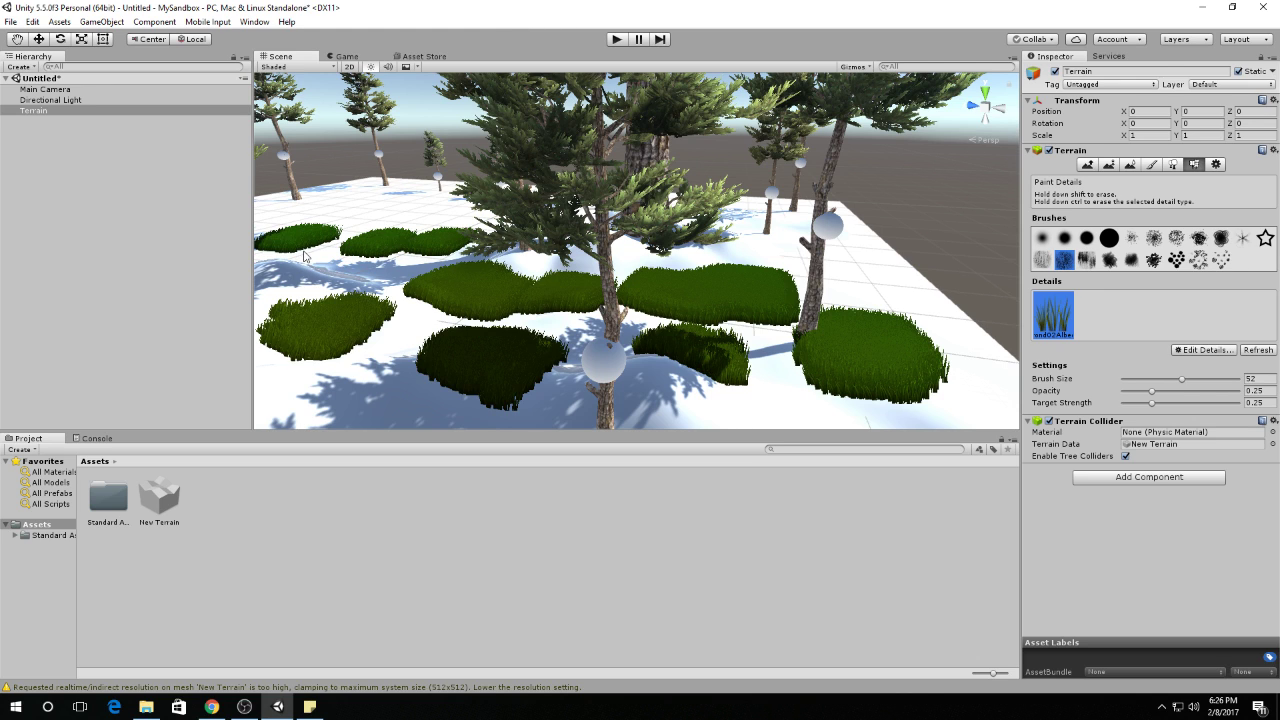
pyautogui.click(1176, 260)
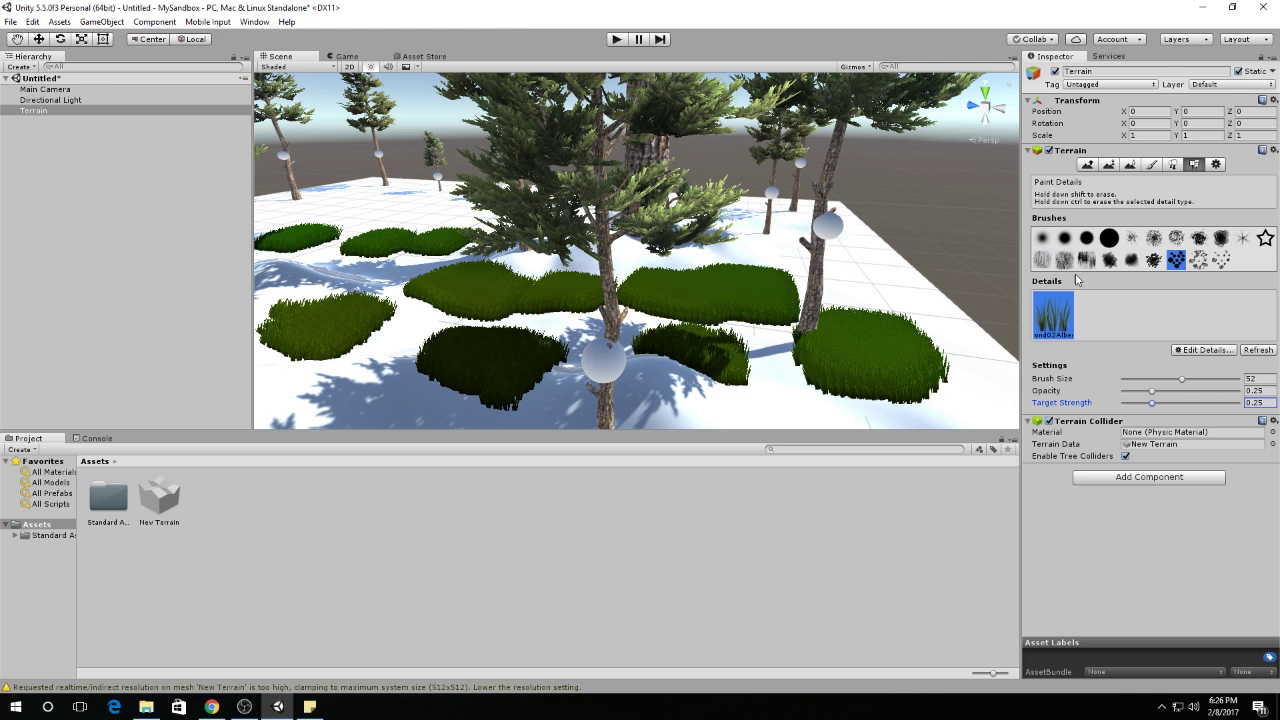
pyautogui.click(867, 280)
pyautogui.moveTo(880, 295); pyautogui.dragTo(960, 305)
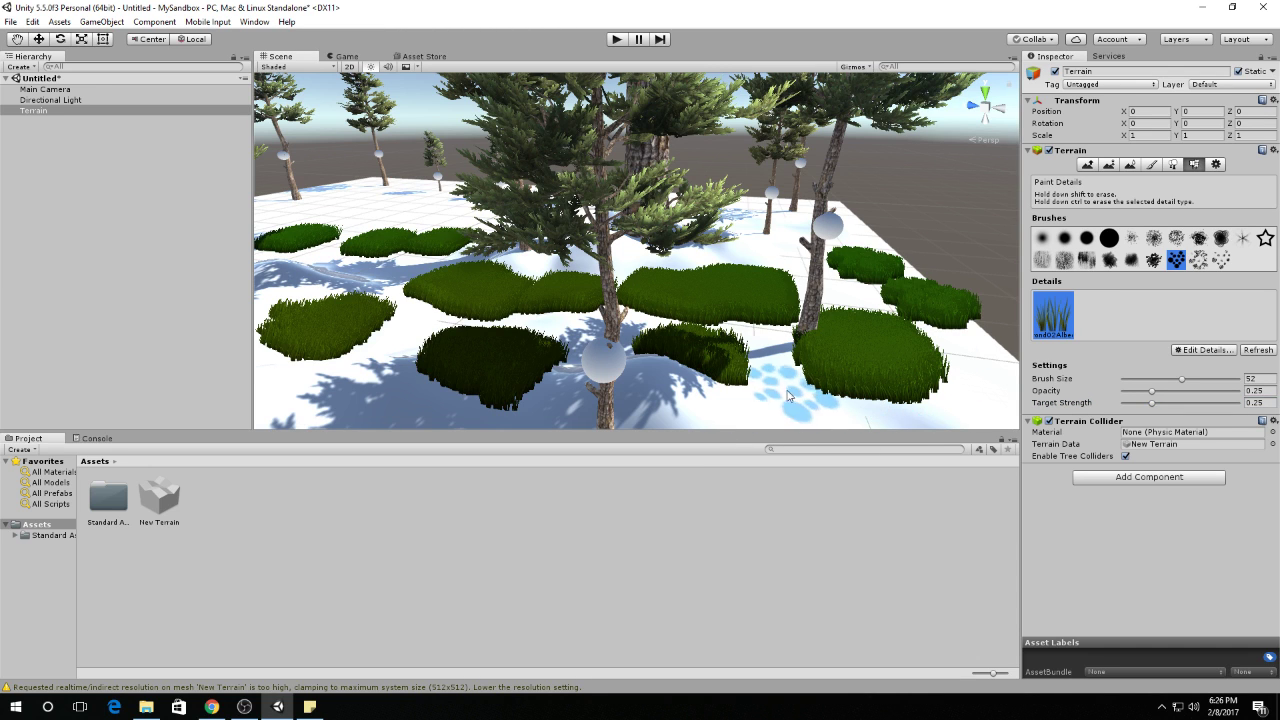
pyautogui.moveTo(785, 372); pyautogui.dragTo(748, 386)
pyautogui.moveTo(800, 300); pyautogui.dragTo(872, 306)
pyautogui.moveTo(790, 275); pyautogui.dragTo(775, 285)
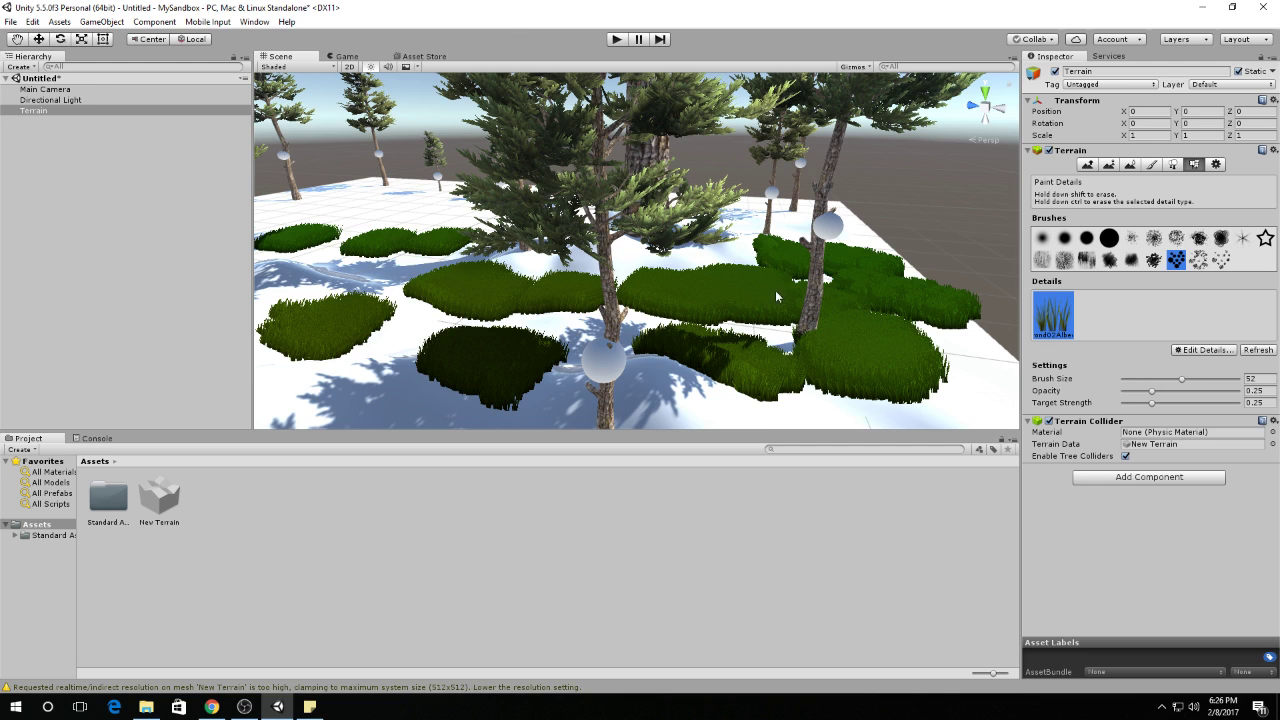
# Paint additional grass in the near, far and central bare areas with the sparse scattered-dots brush at size 70.
pyautogui.click(1221, 259)
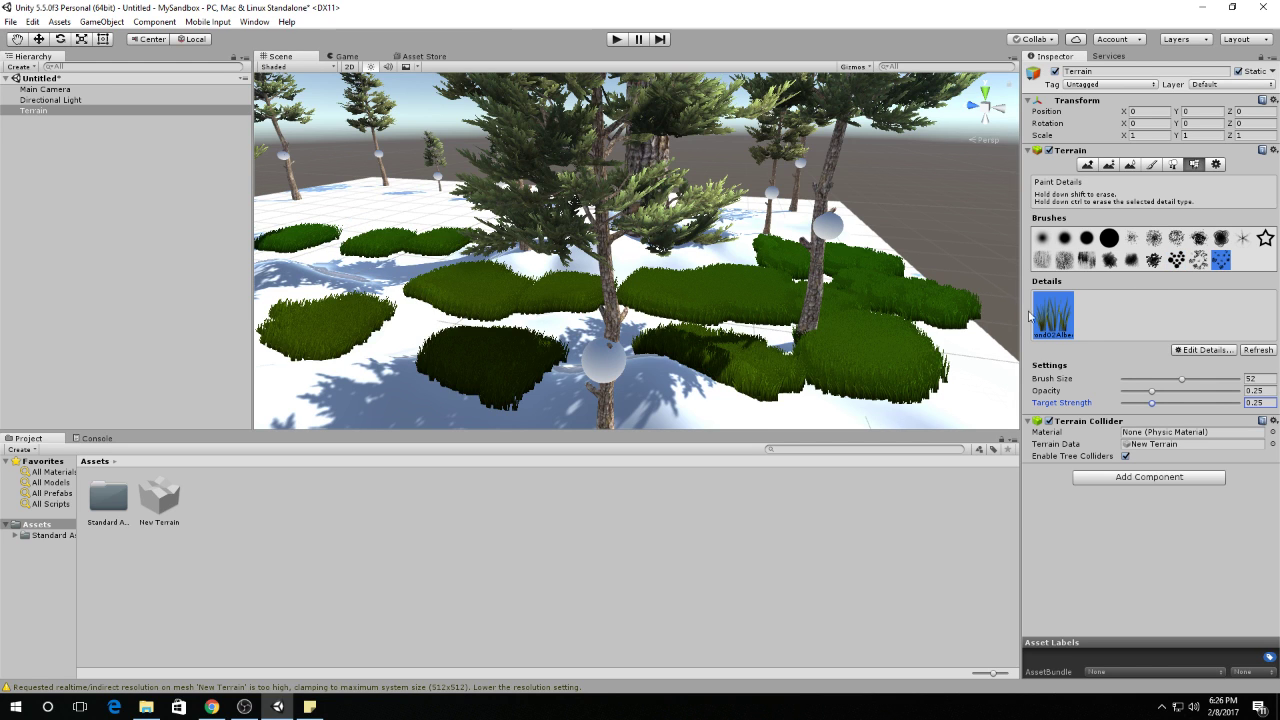
pyautogui.moveTo(1183, 381); pyautogui.dragTo(1204, 382)
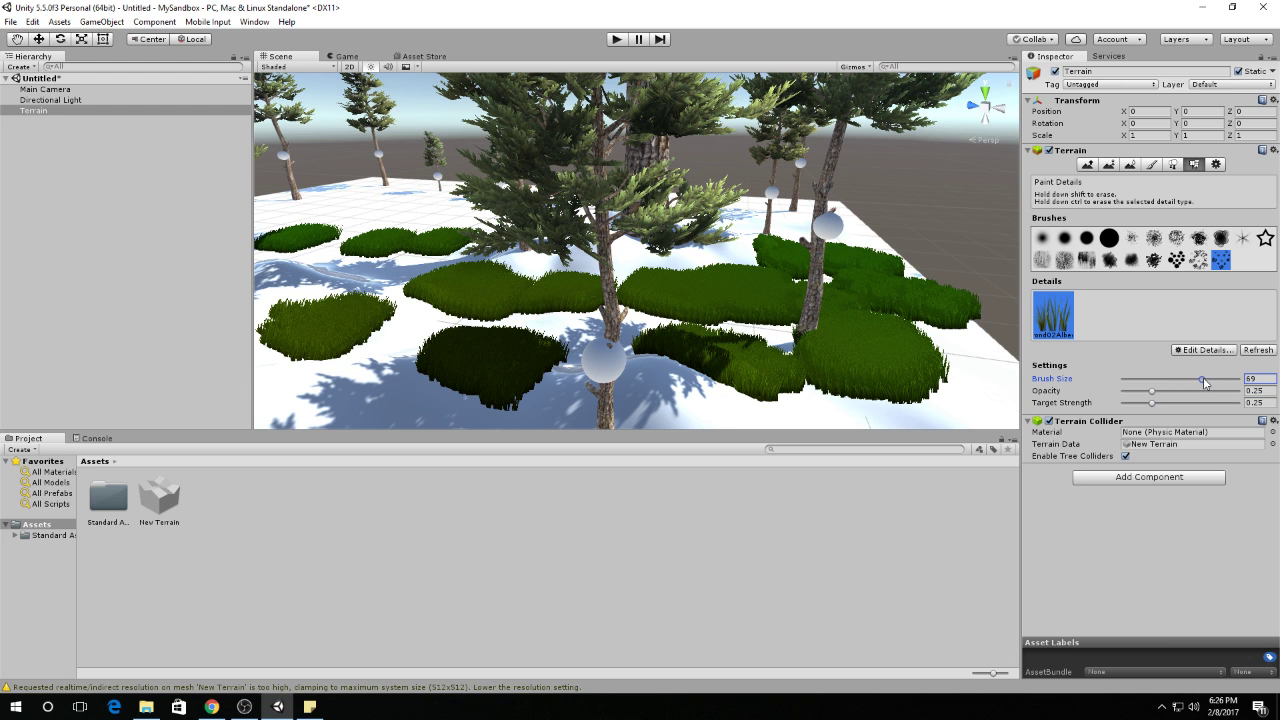
pyautogui.click(358, 384)
pyautogui.scroll(-5, 360, 385)
pyautogui.scroll(5, 360, 385)
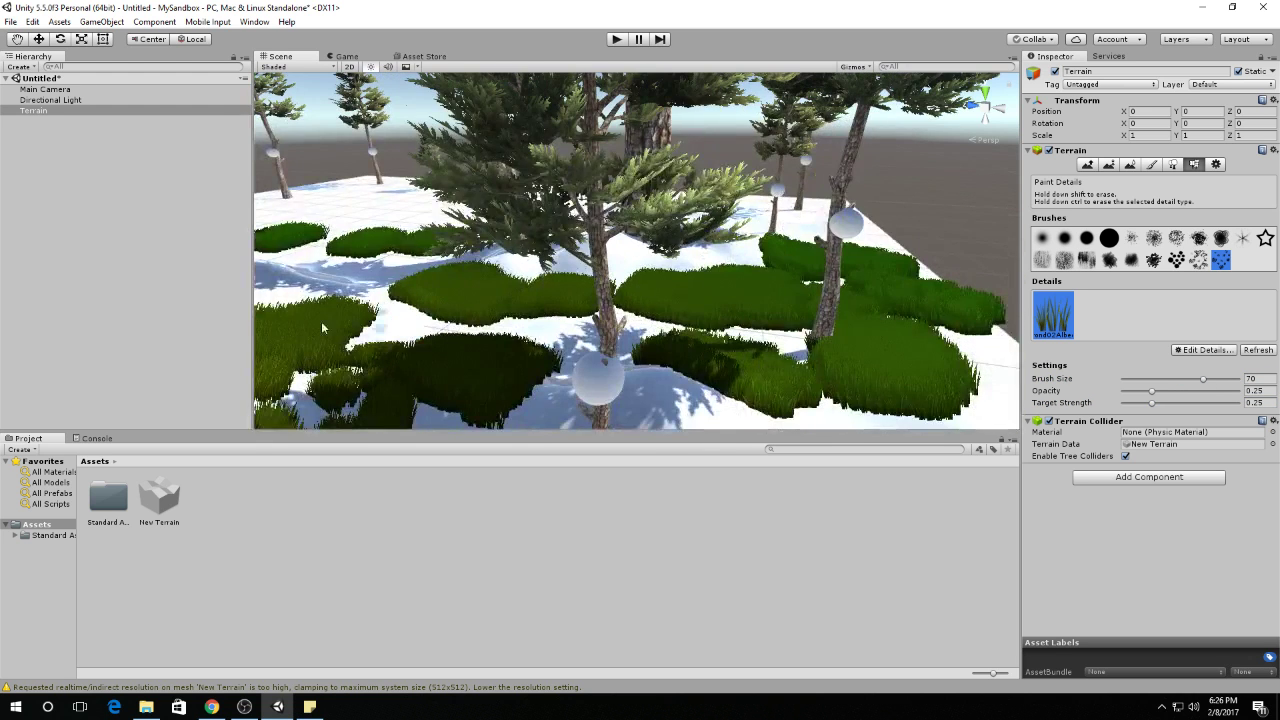
pyautogui.click(345, 268)
pyautogui.scroll(3, 293, 300)
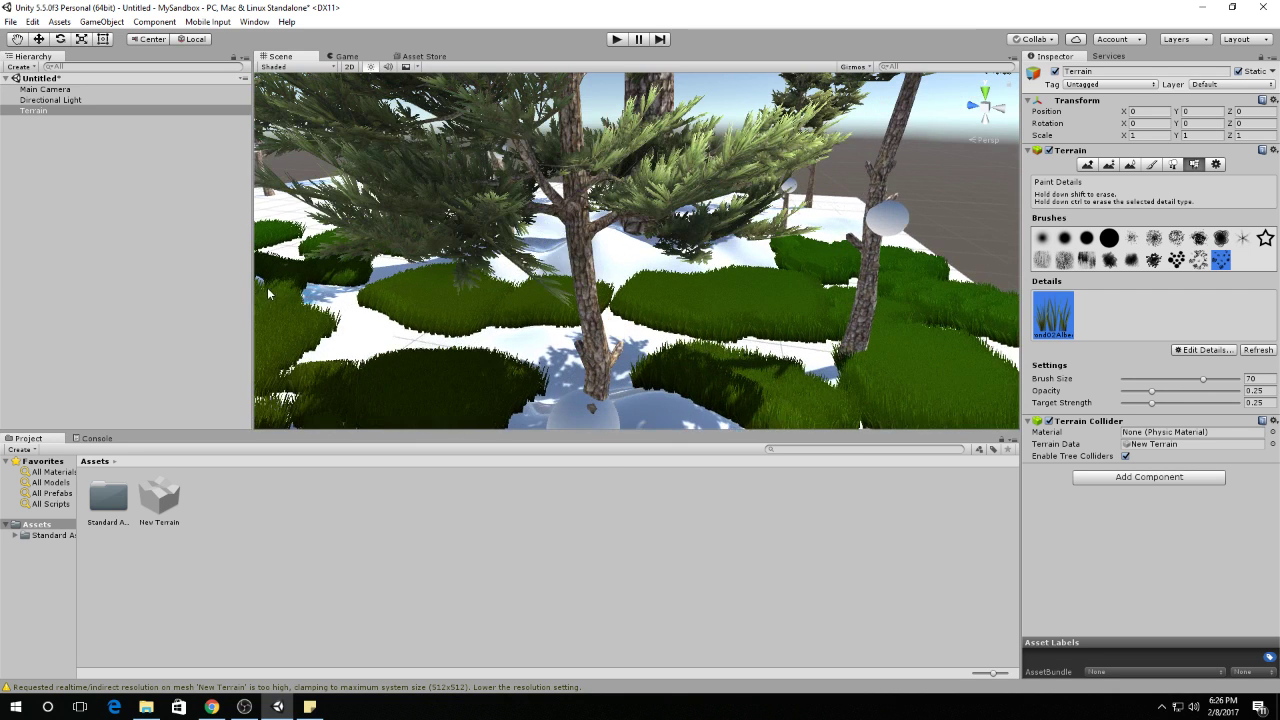
pyautogui.click(822, 220)
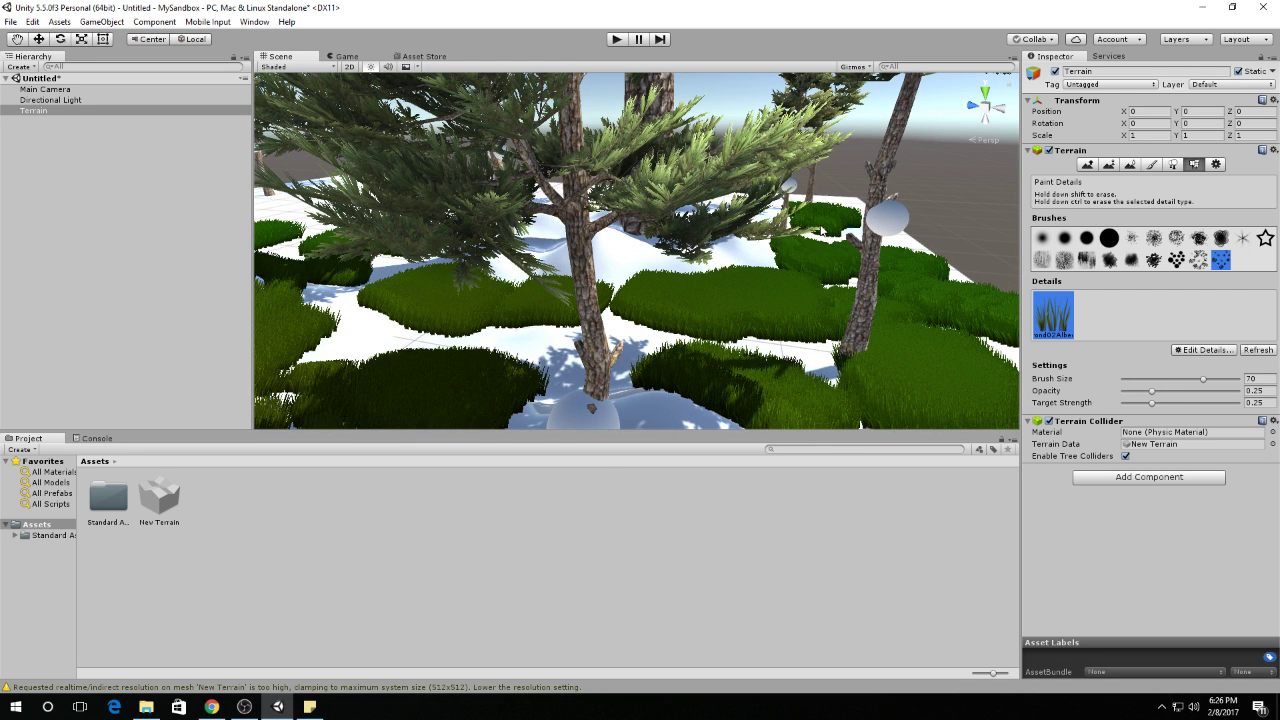
pyautogui.click(692, 266)
pyautogui.click(652, 266)
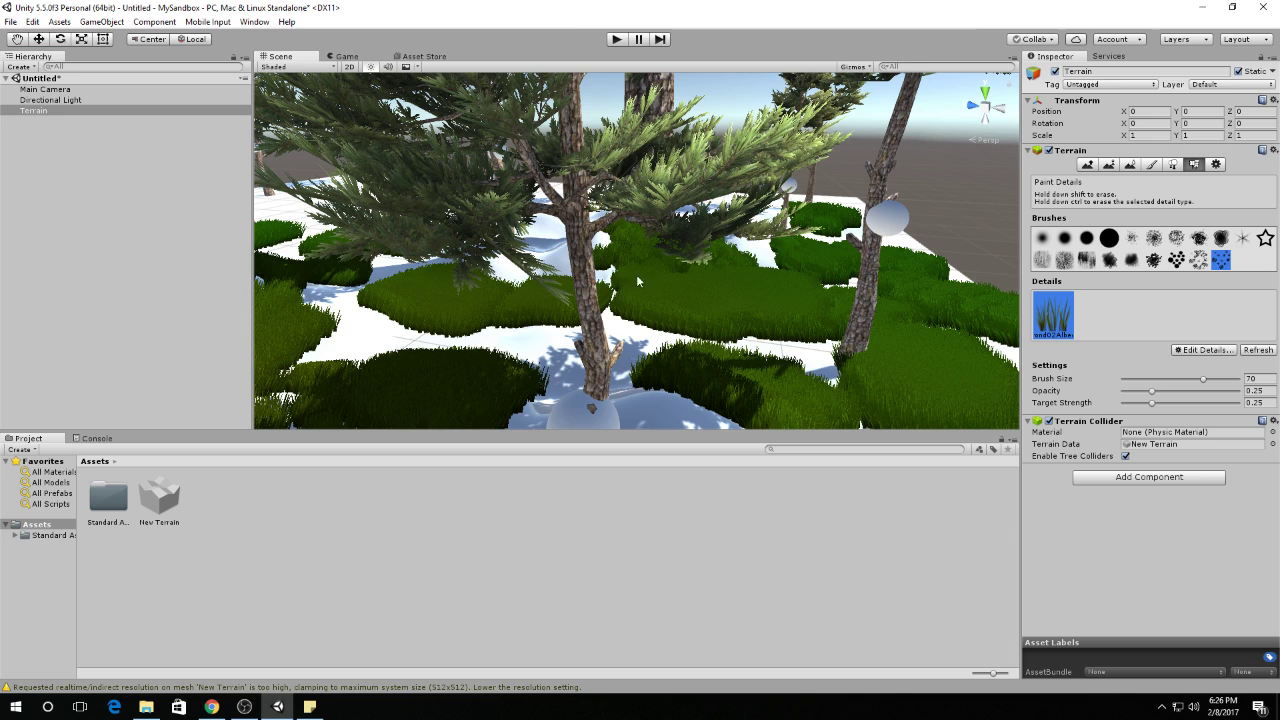
pyautogui.click(546, 264)
pyautogui.click(608, 274)
pyautogui.click(622, 340)
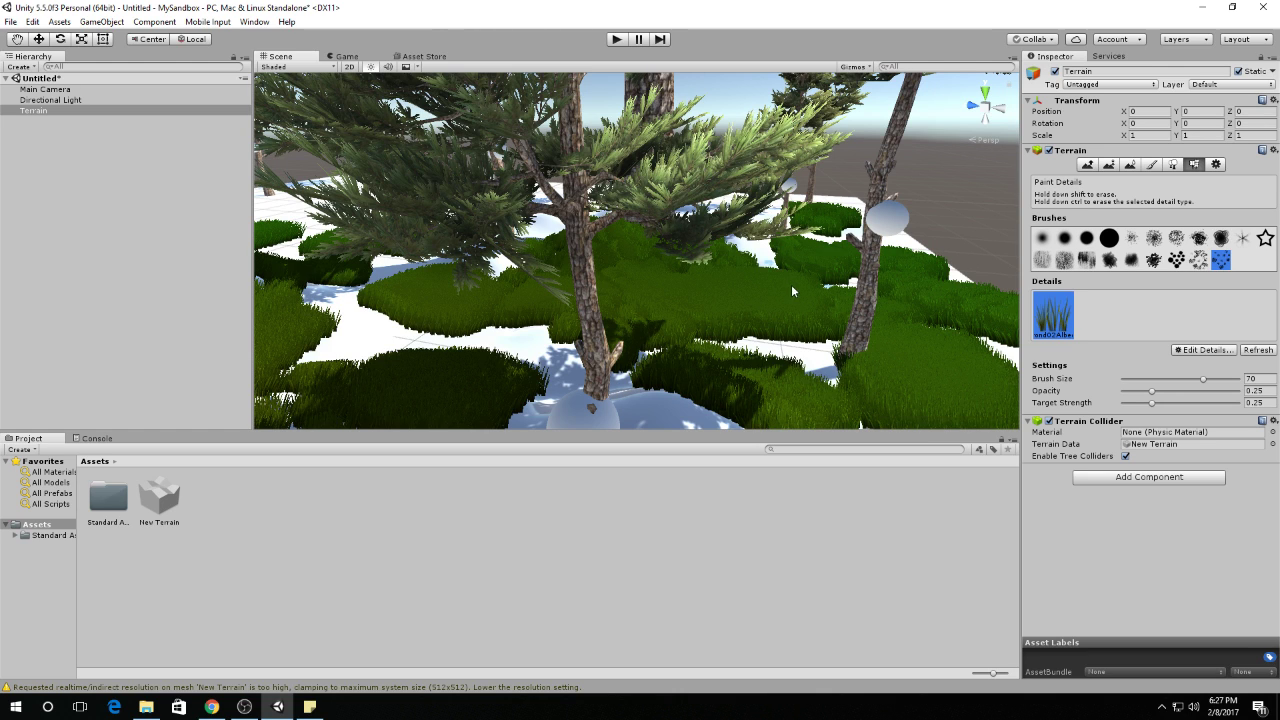
# Fill the bare ground between the foreground grass patches using a speckled round brush at size 70.
pyautogui.click(1176, 238)
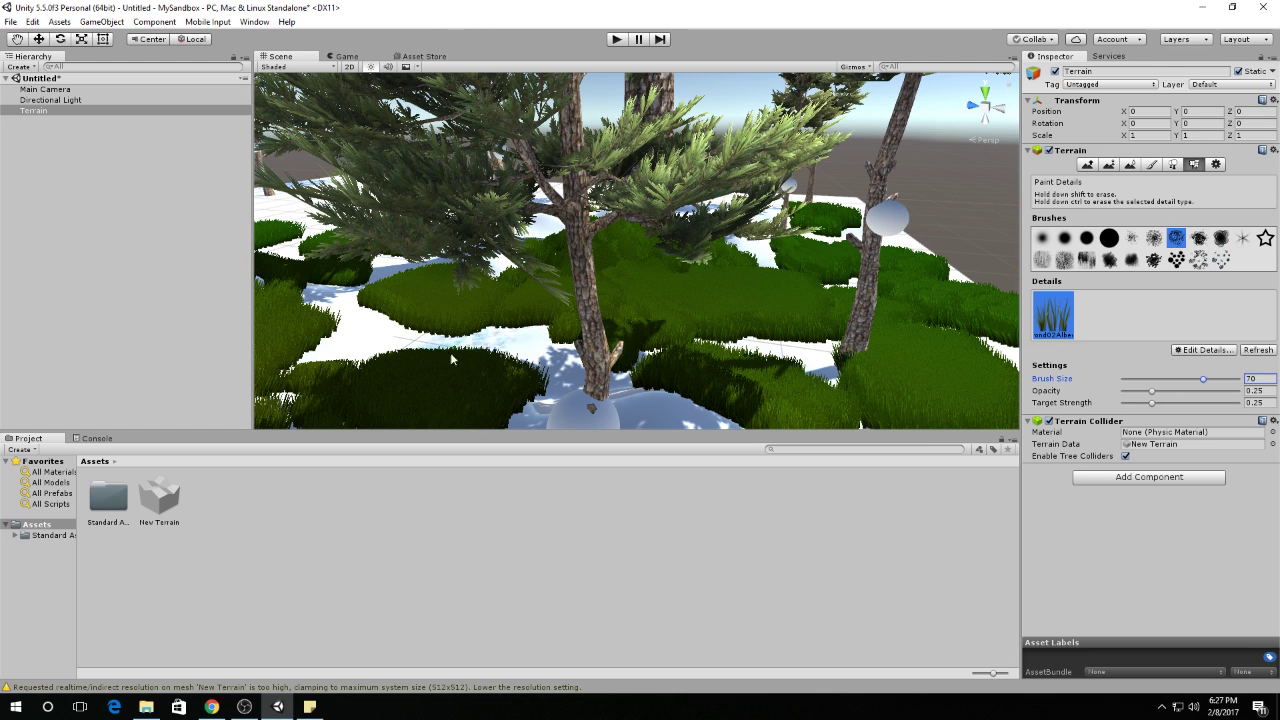
pyautogui.moveTo(450, 352)
pyautogui.mouseDown()
pyautogui.moveTo(320, 345)
pyautogui.moveTo(550, 348)
pyautogui.moveTo(530, 374)
pyautogui.mouseUp()
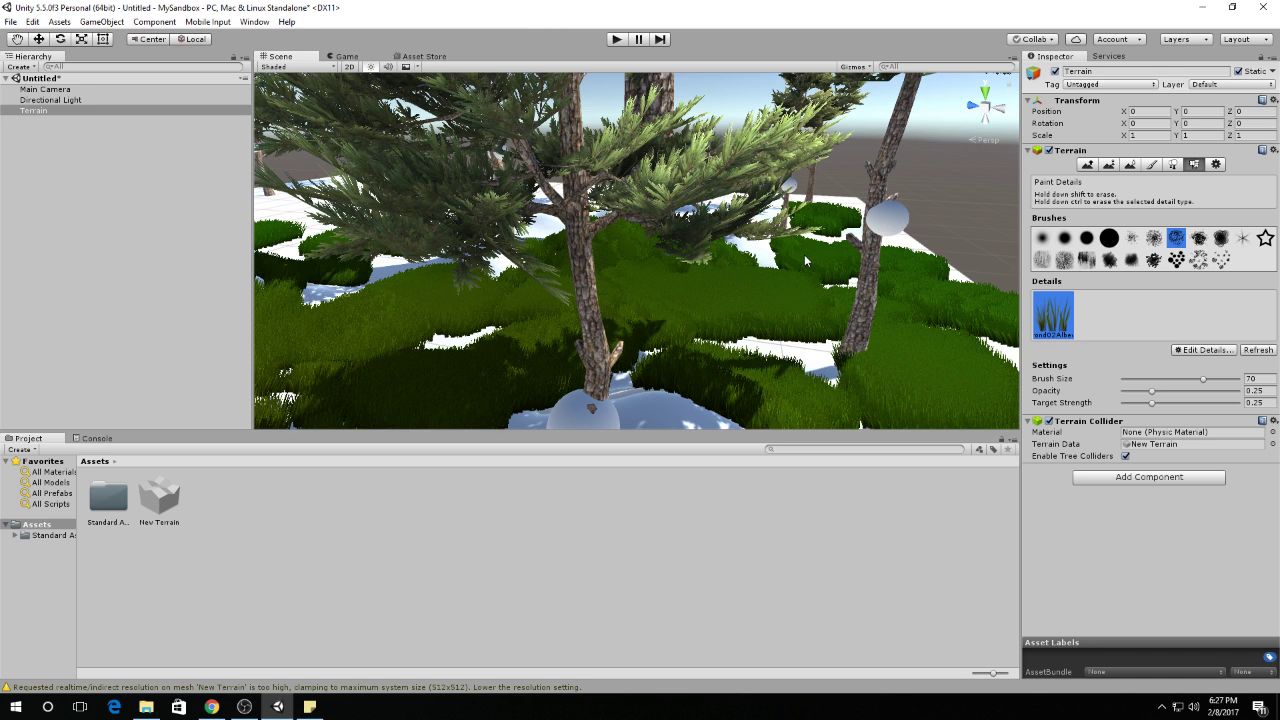